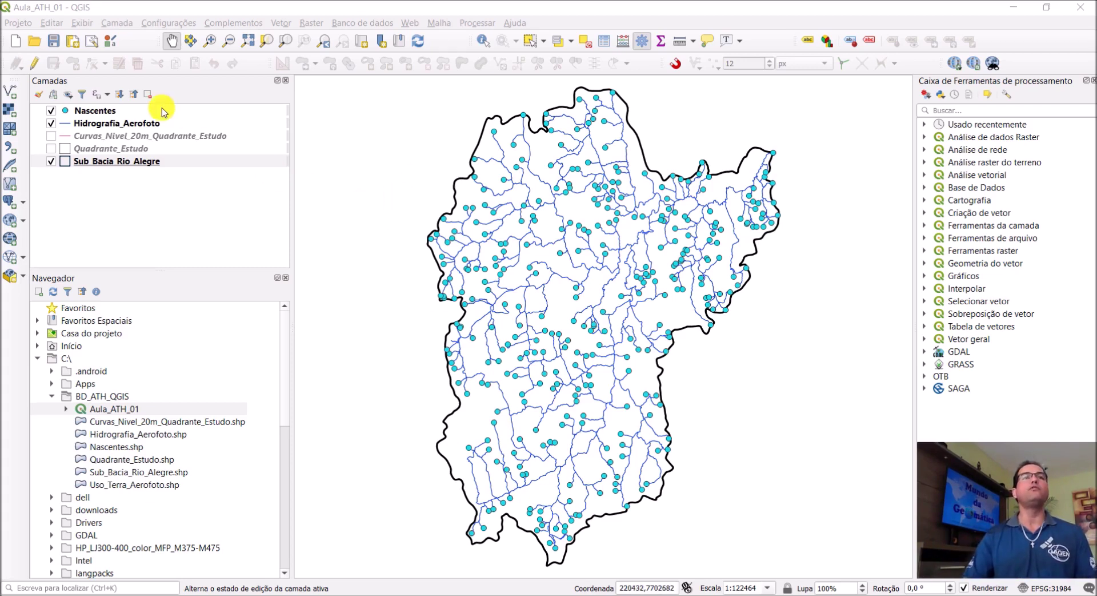
Save a copy of the project as Aula_ATH_02.qgz in the C: drive's BD_ATH_QGIS folder.
left_click(21, 24)
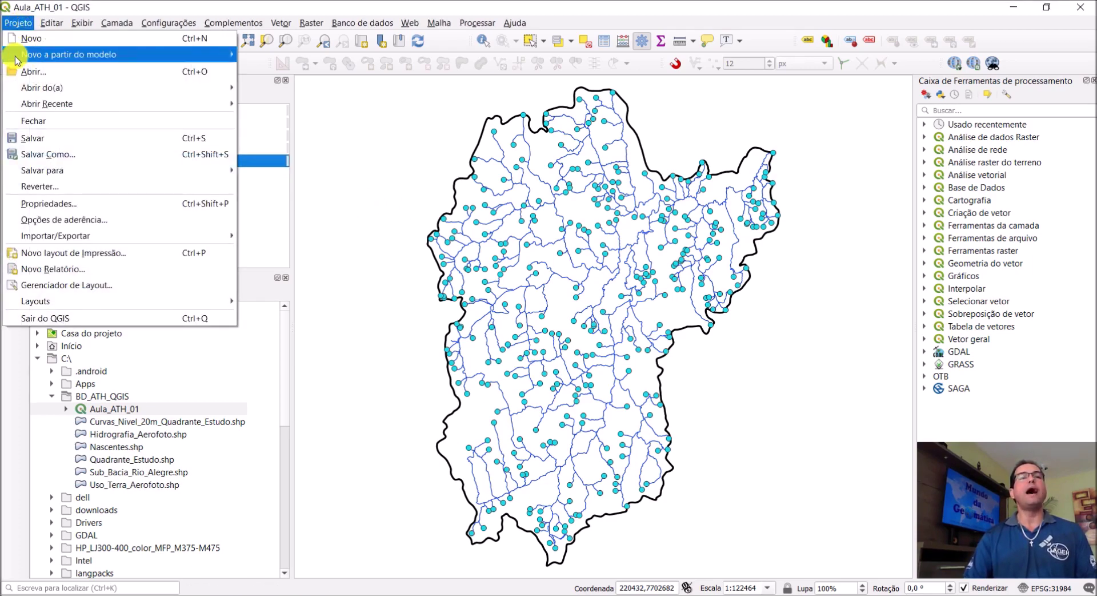
left_click(60, 160)
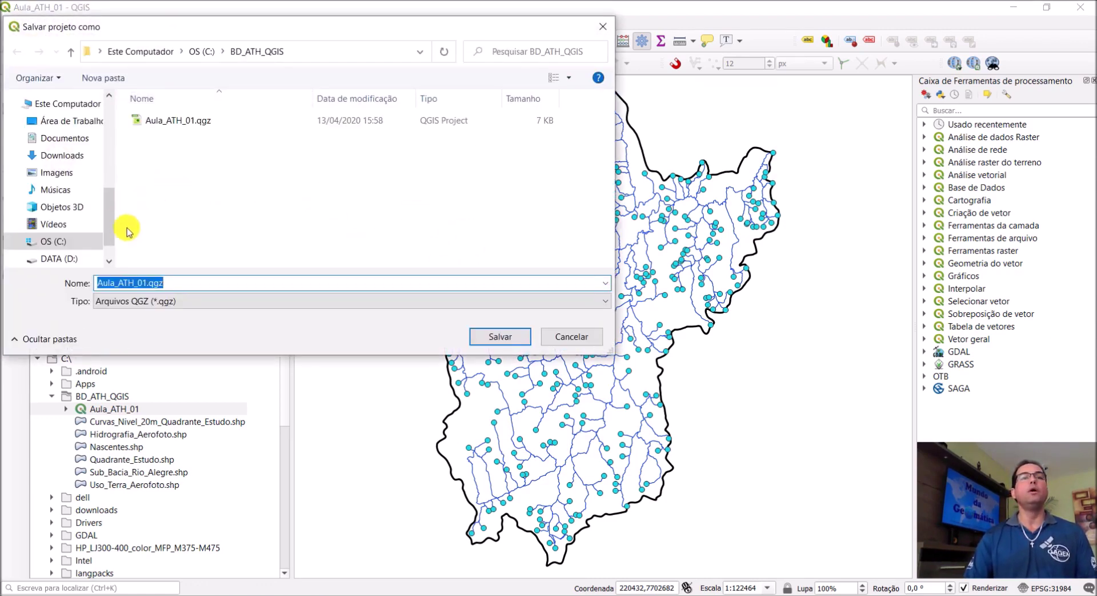
left_click(59, 247)
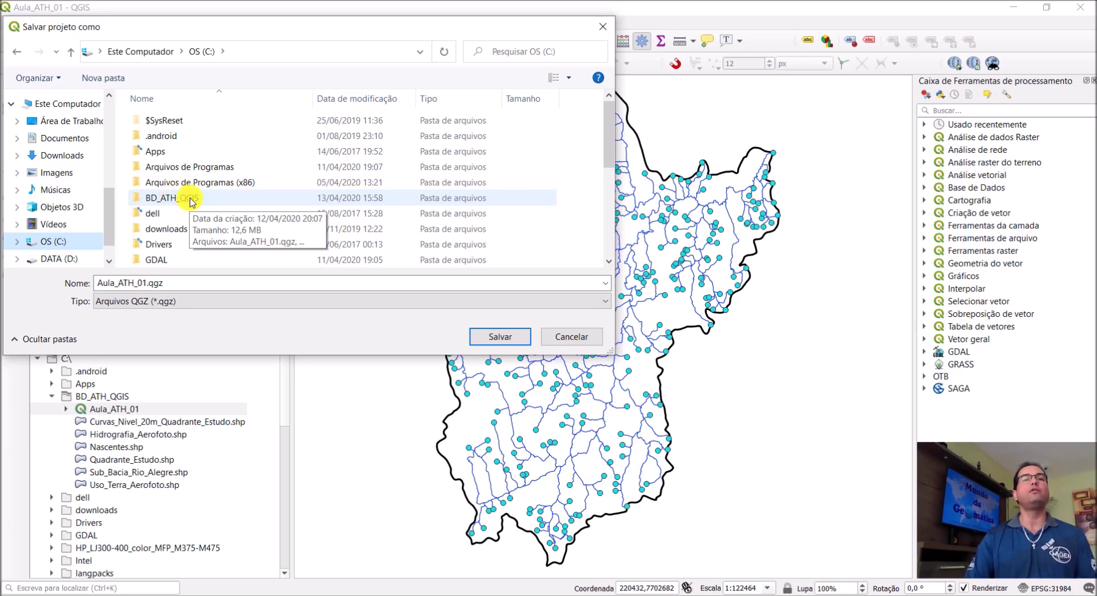
double_click(172, 197)
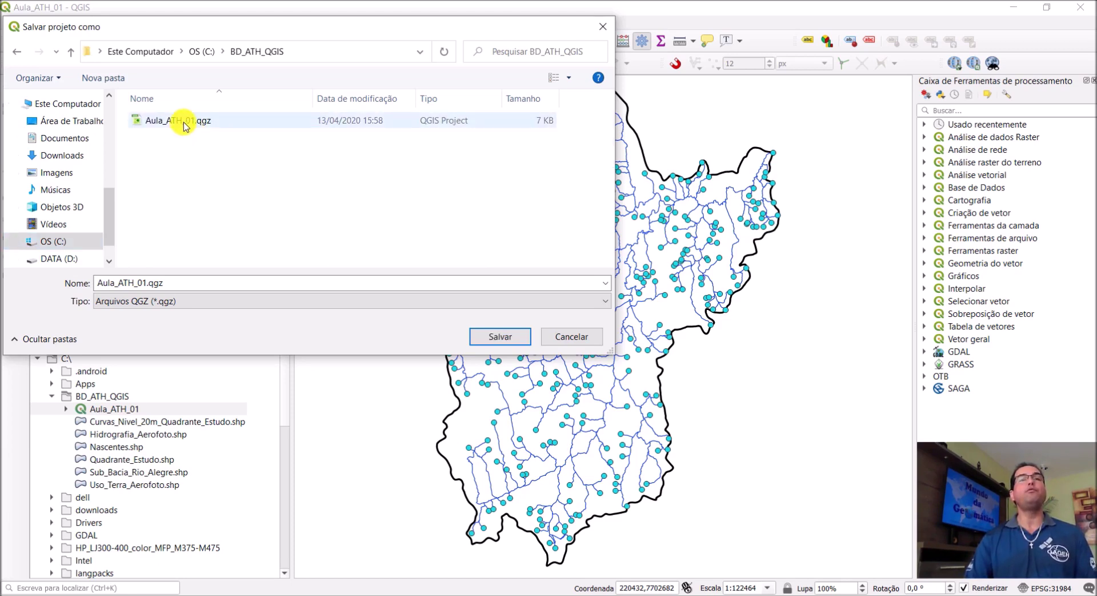
left_click(183, 123)
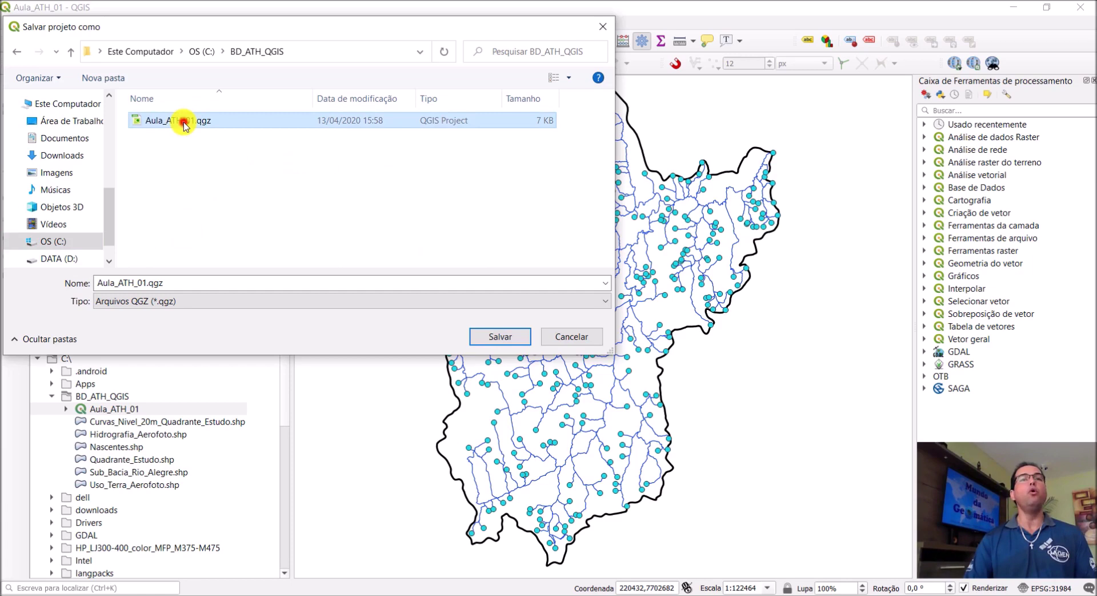
double_click(151, 283)
left_click(147, 283)
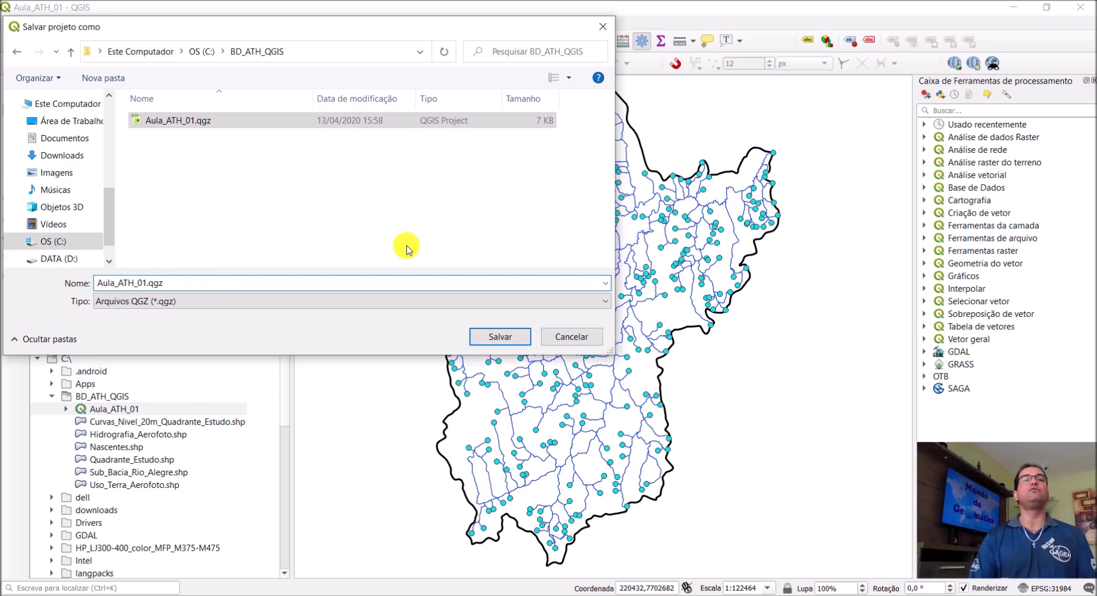
key("BackSpace")
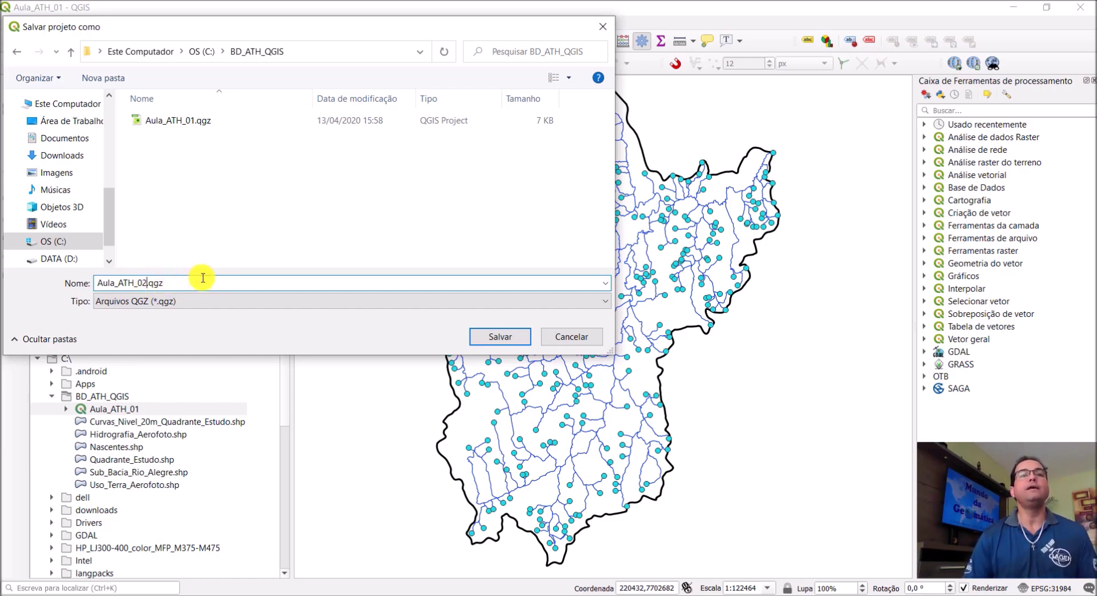
left_click(508, 342)
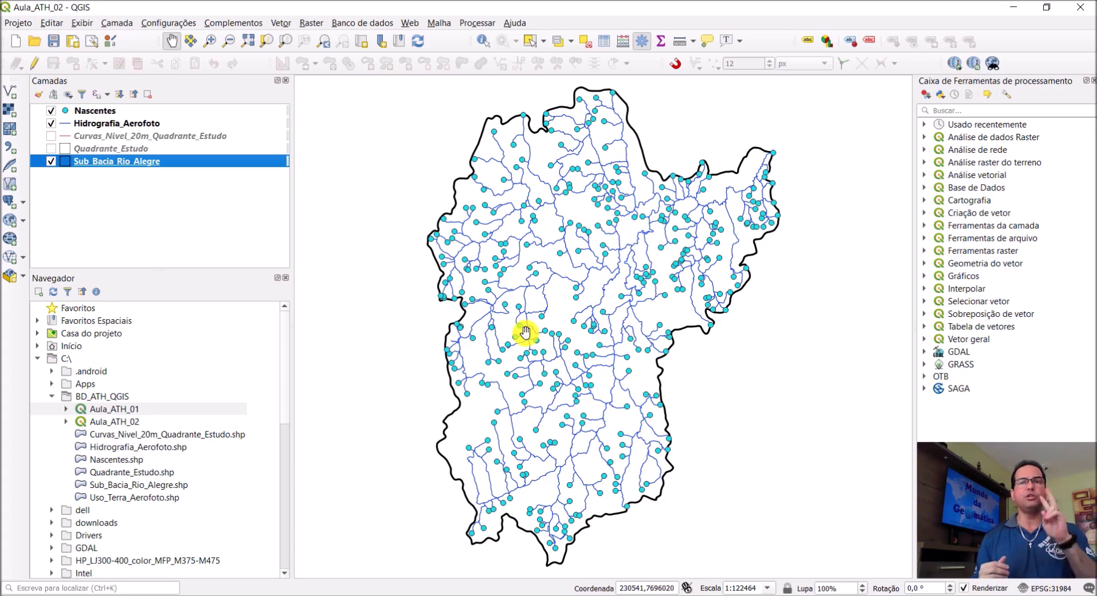
Make the Curvas_Nivel_20m_Quadrante_Estudo layer visible and zoom the map to its extent.
left_click(51, 136)
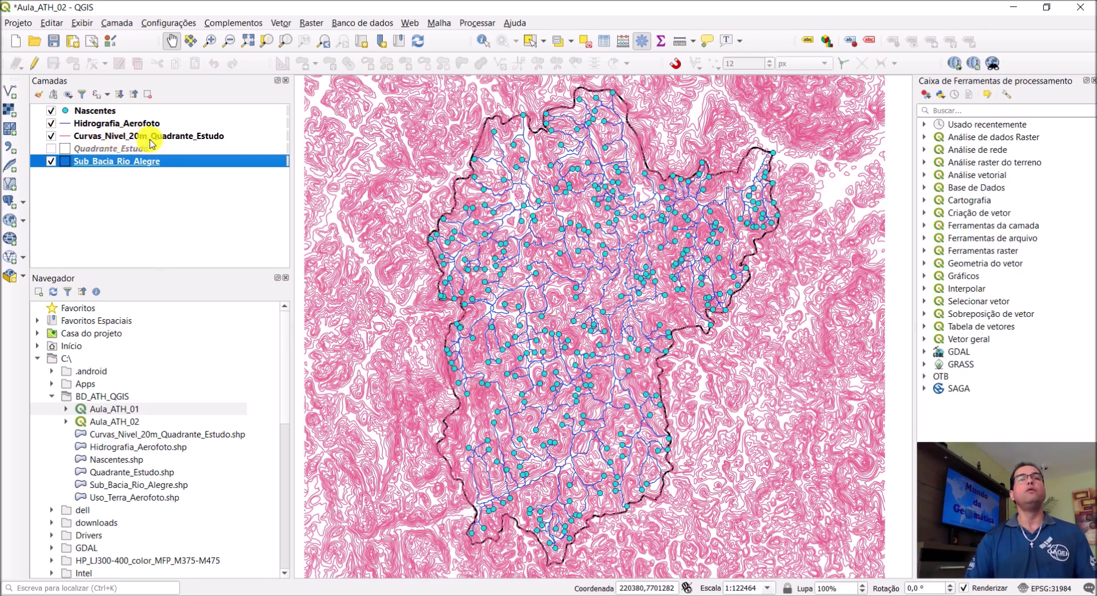
right_click(193, 137)
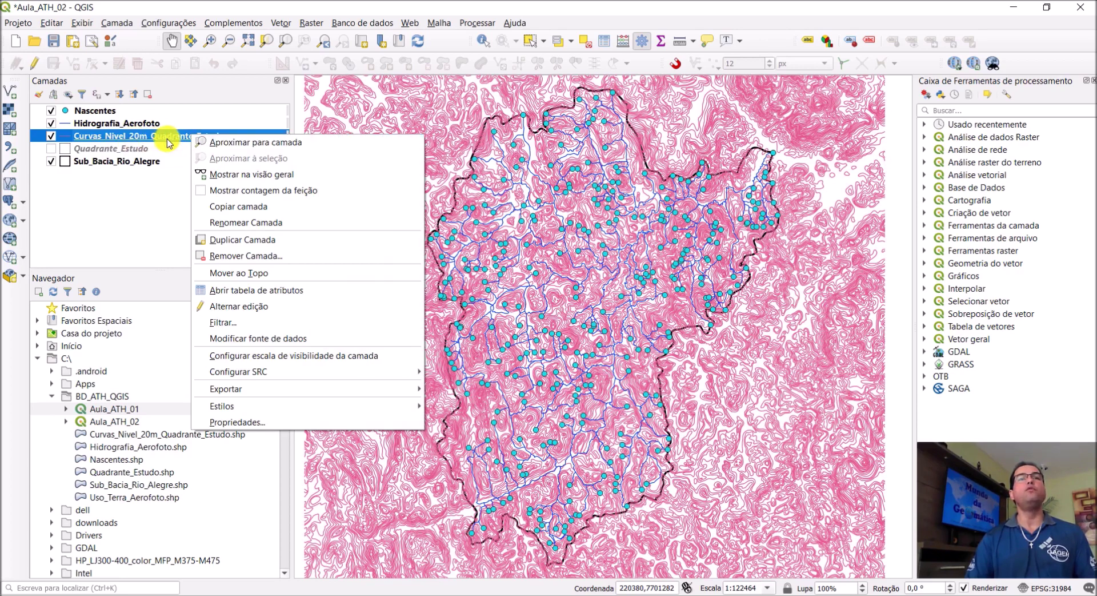
right_click(173, 142)
right_click(172, 138)
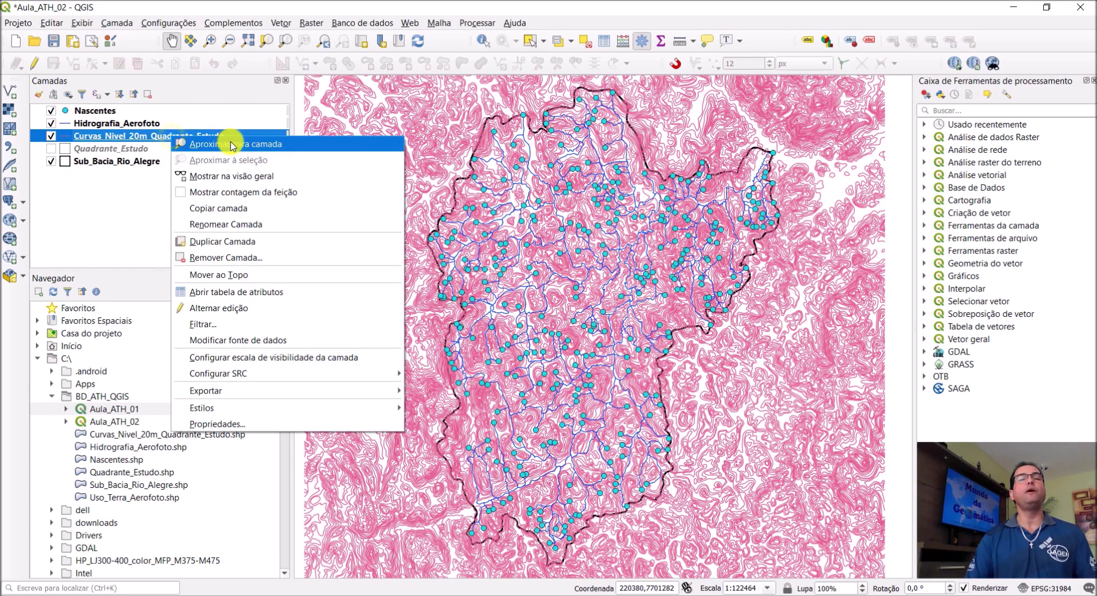
left_click(301, 147)
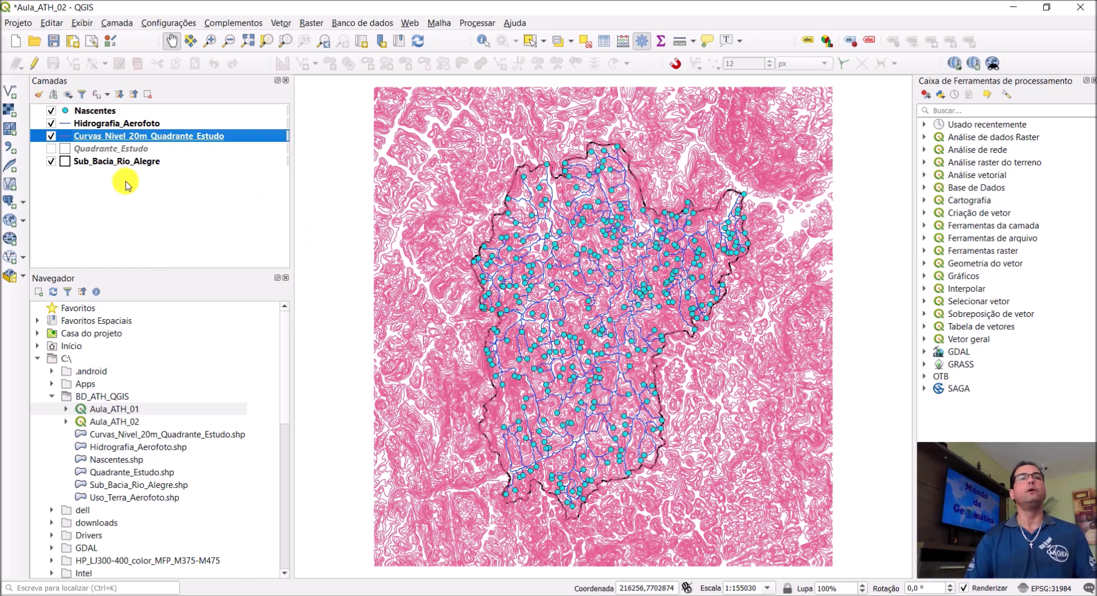
Move Sub_Bacia_Rio_Alegre above the contour layer and hide the Nascentes and Hidrografia_Aerofoto layers.
left_click(102, 165)
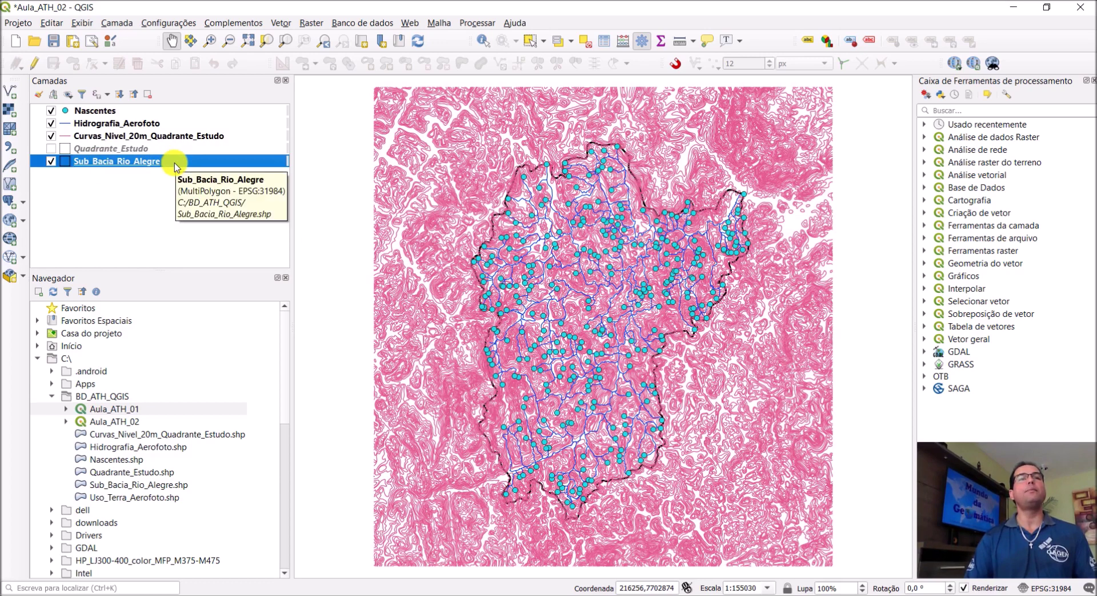
left_click_drag(175, 164, 173, 138)
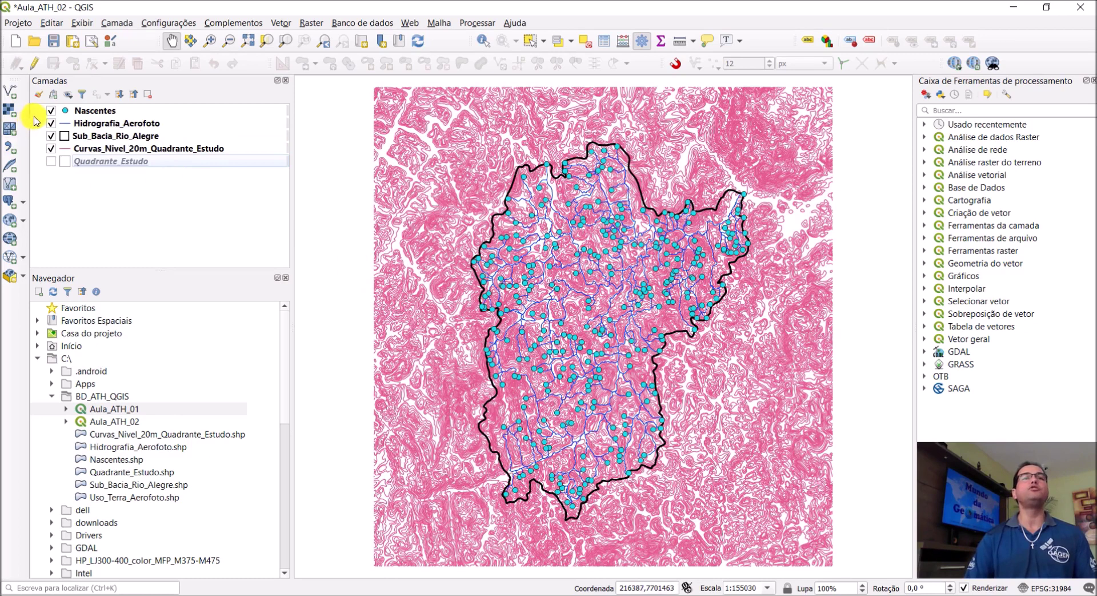
left_click(51, 110)
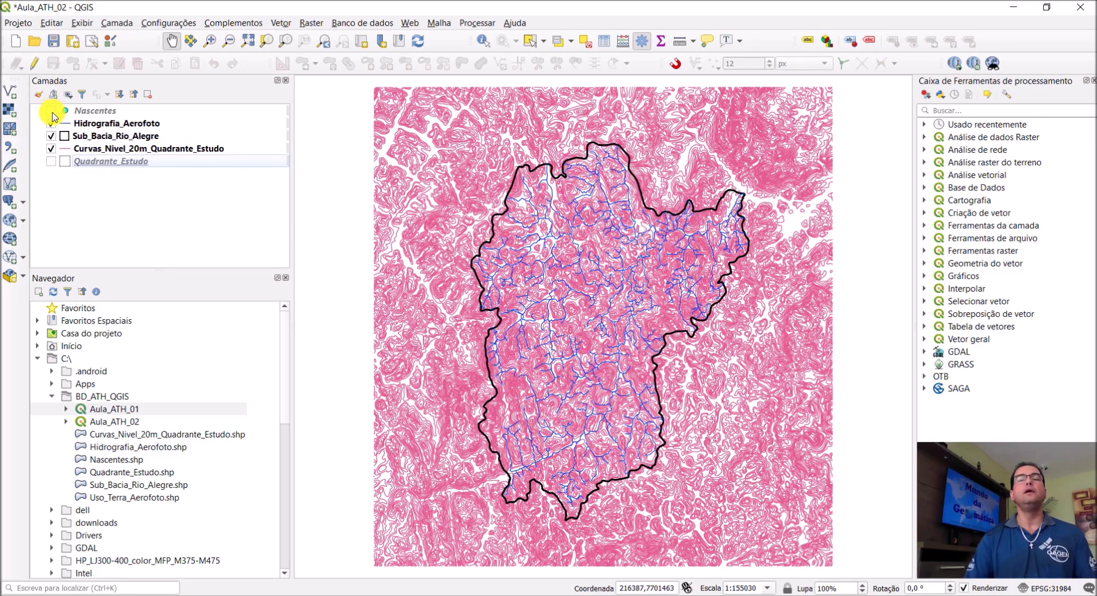
left_click(51, 124)
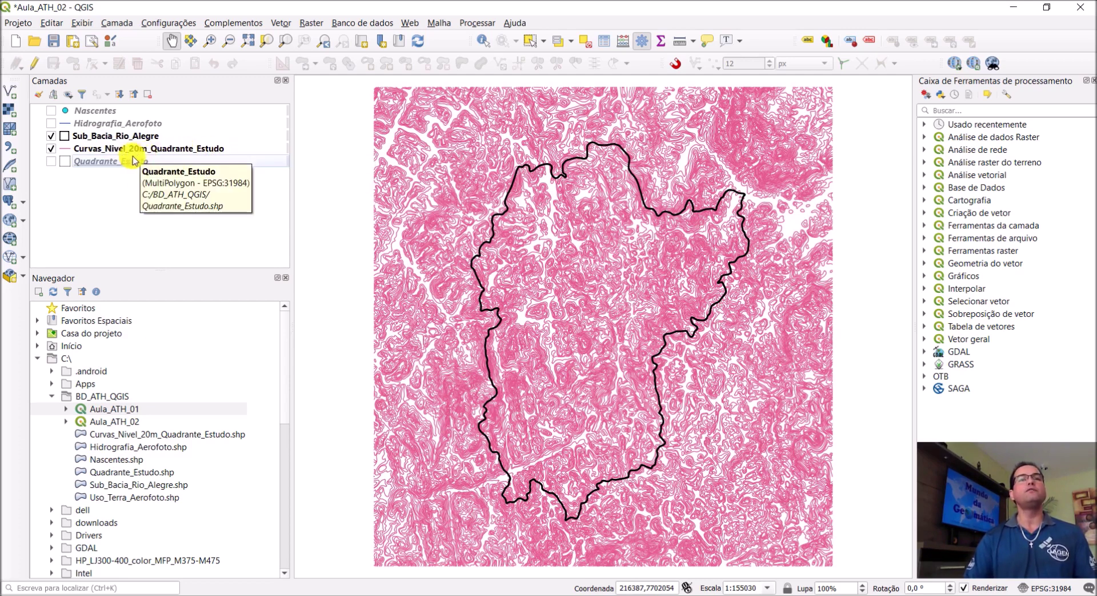
Examine the Altitude values in the Curvas_Nivel_20m_Quadrante_Estudo attribute table from first to last record, then close the table.
right_click(214, 150)
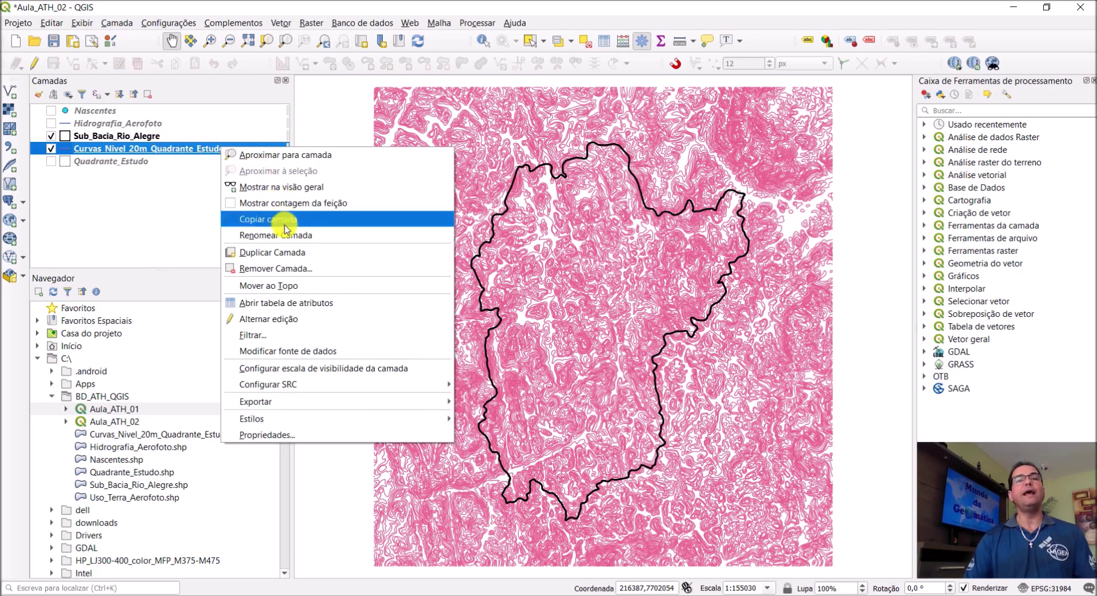
left_click(326, 303)
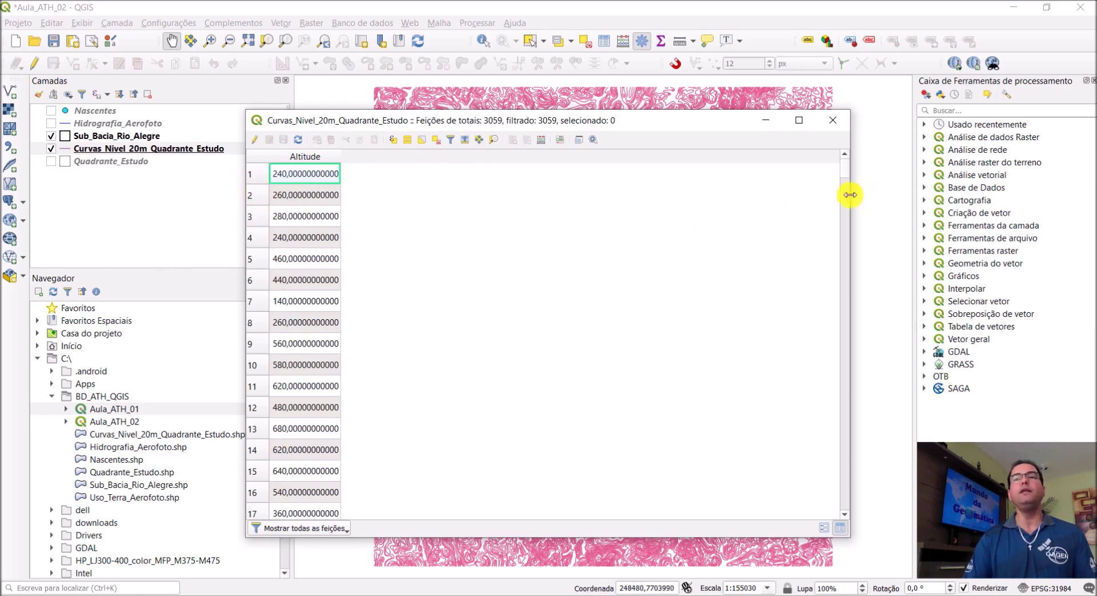
left_click_drag(846, 166, 844, 508)
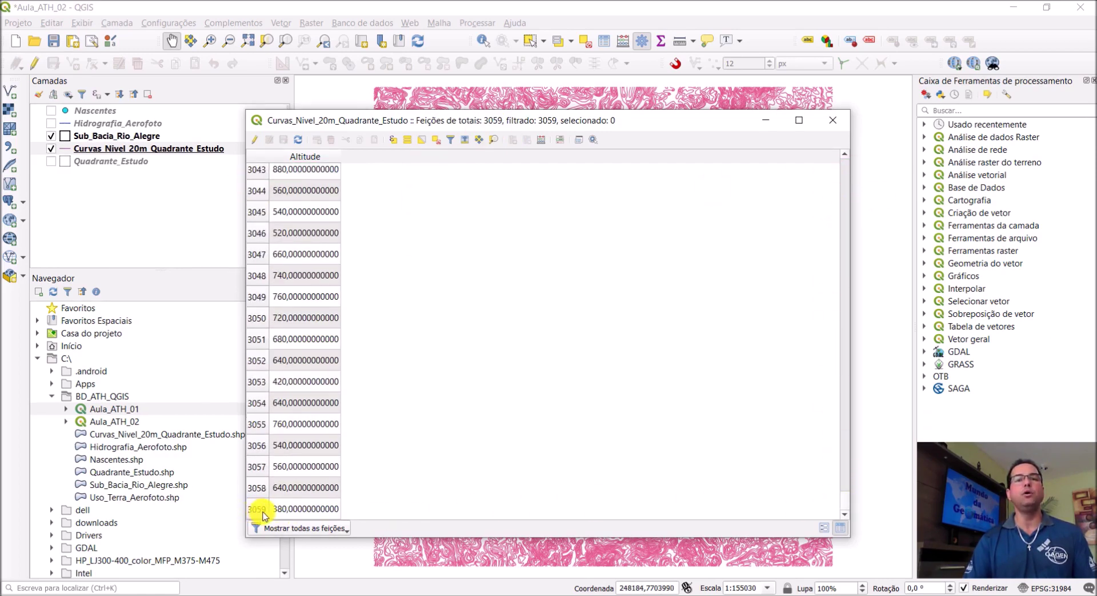
left_click_drag(847, 498, 840, 137)
left_click(306, 178)
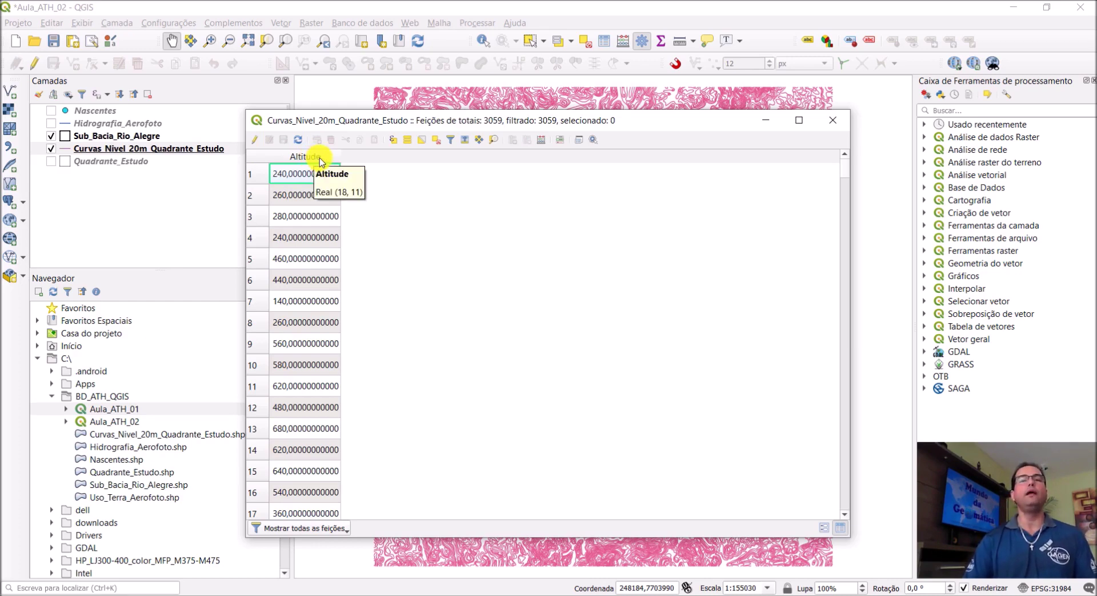
left_click(835, 122)
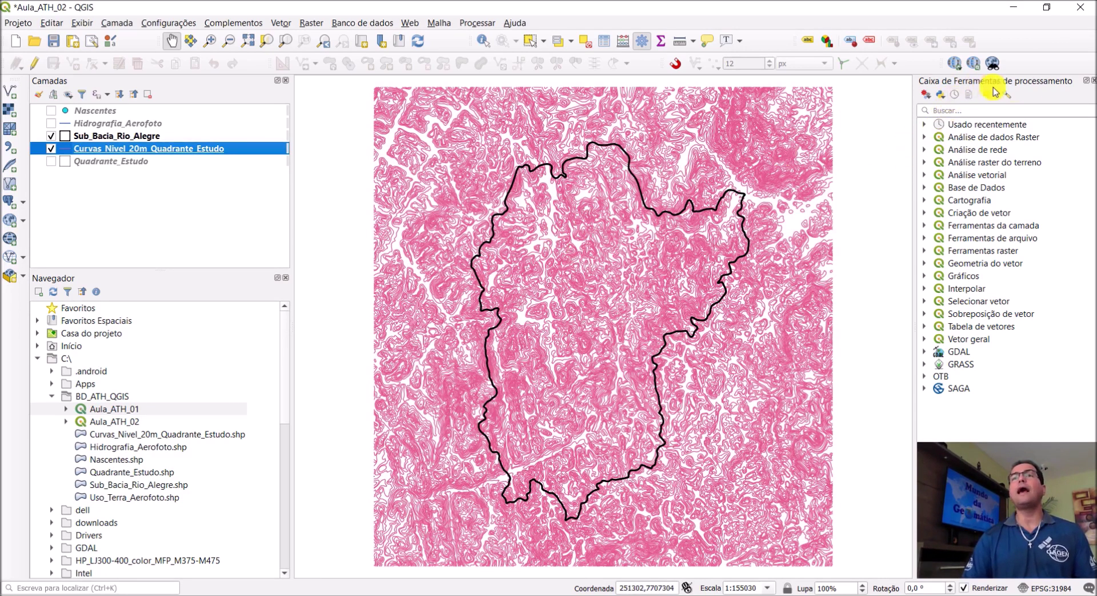
Search the processing toolbox for "interpolação" and open the Interpolação TIN tool.
left_click(960, 111)
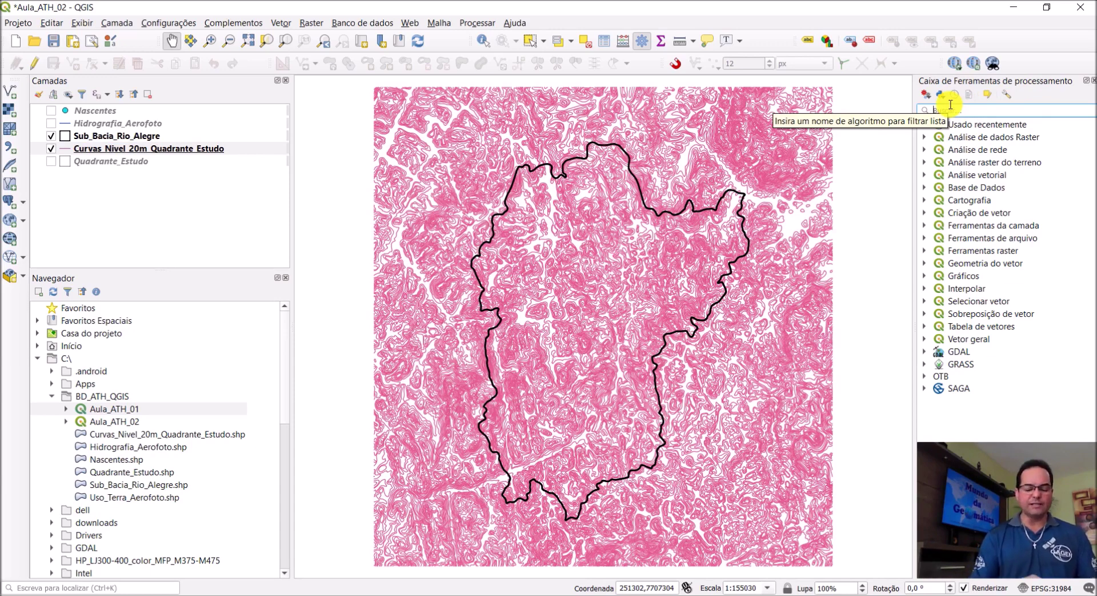
type("interp")
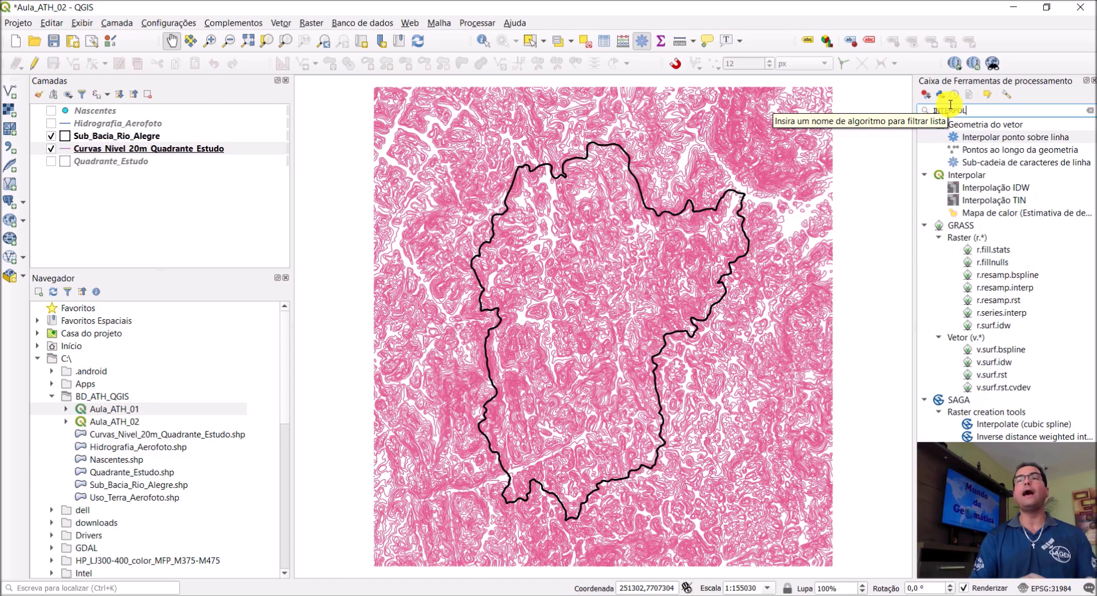
type("OLAÇÃO")
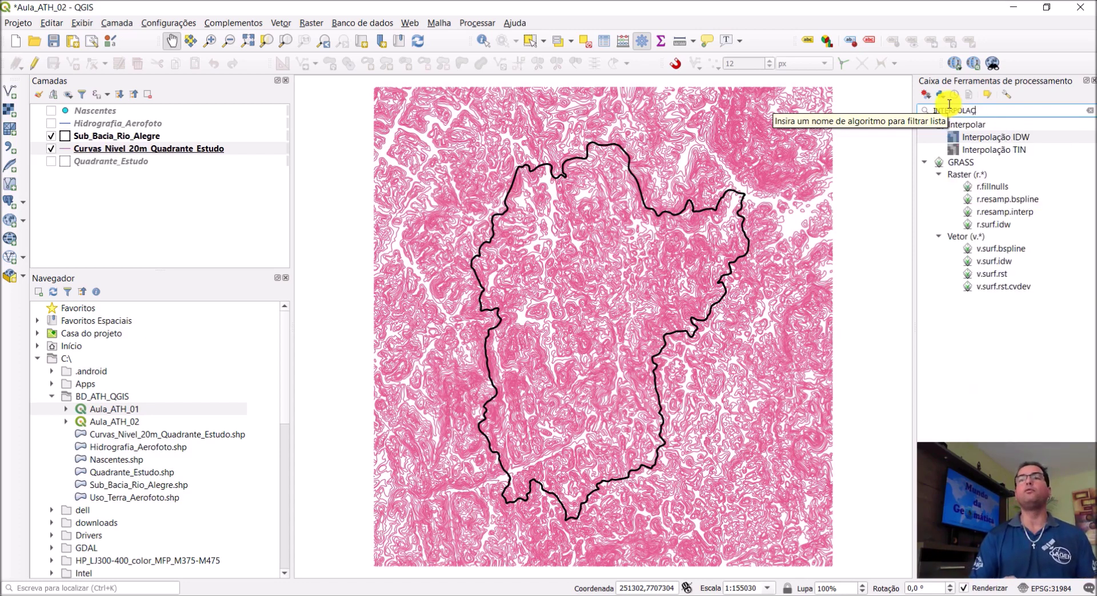
key("BackSpace")
key("BackSpace")
key("BackSpace")
key("BackSpace")
key("BackSpace")
key("BackSpace")
key("BackSpace")
key("BackSpace")
key("BackSpace")
key("BackSpace")
type("inter")
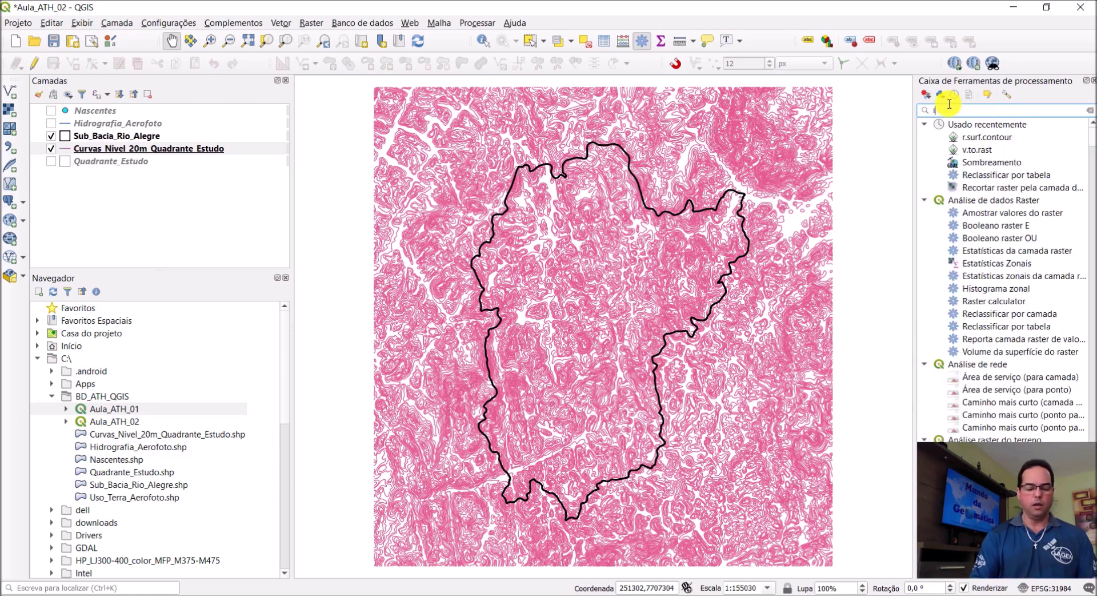
type("po")
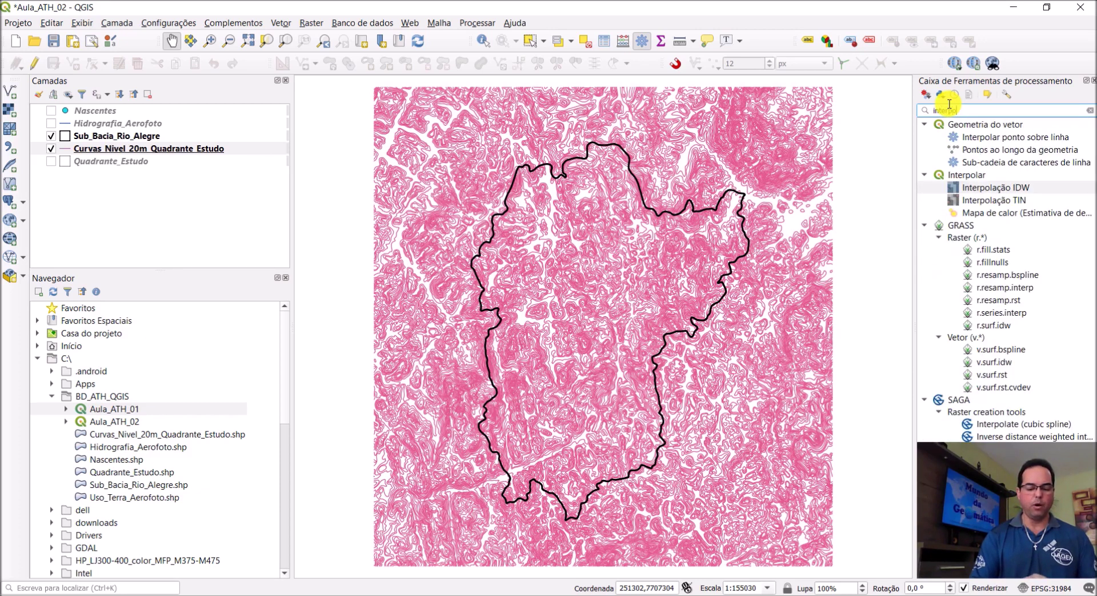
type("lação")
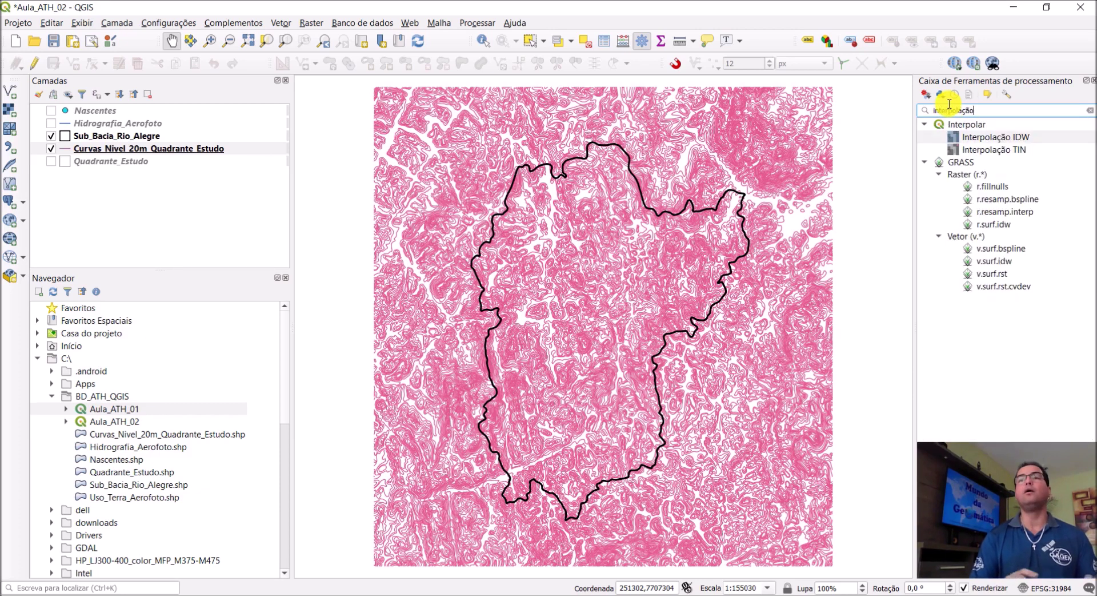
left_click(988, 151)
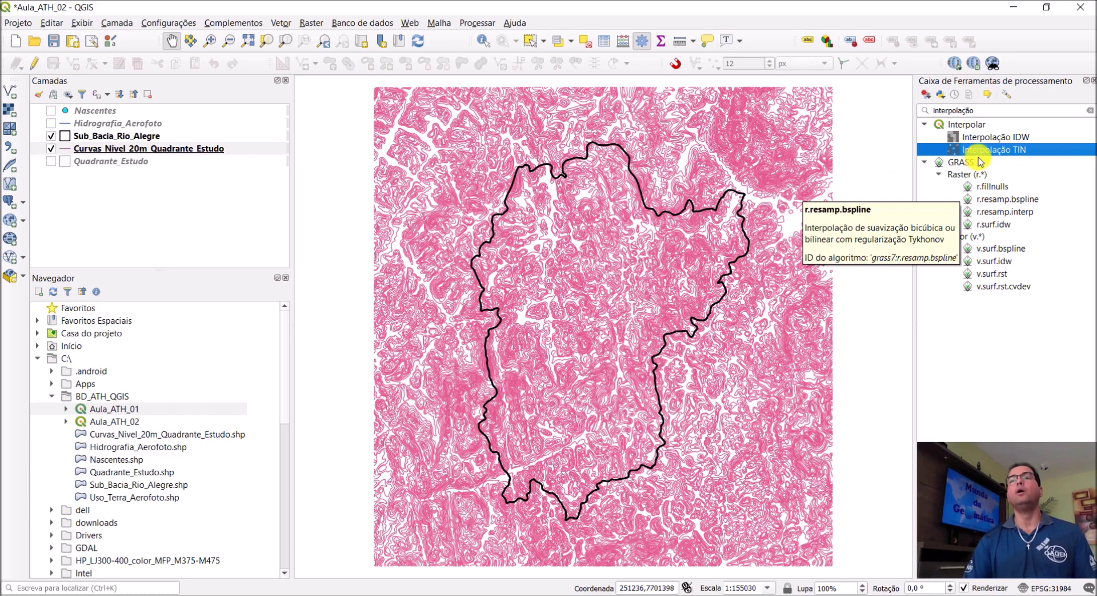
double_click(1011, 153)
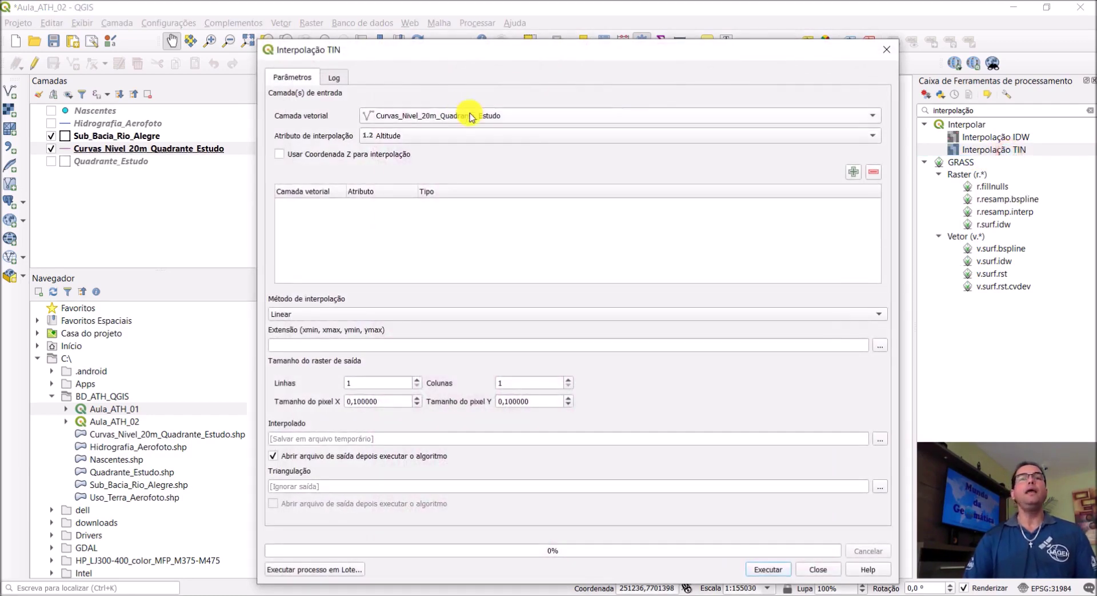
Choose Curvas_Nivel_20m_Quadrante_Estudo as the TIN interpolation's vector layer and Altitude as its interpolation attribute.
left_click_drag(447, 62, 420, 46)
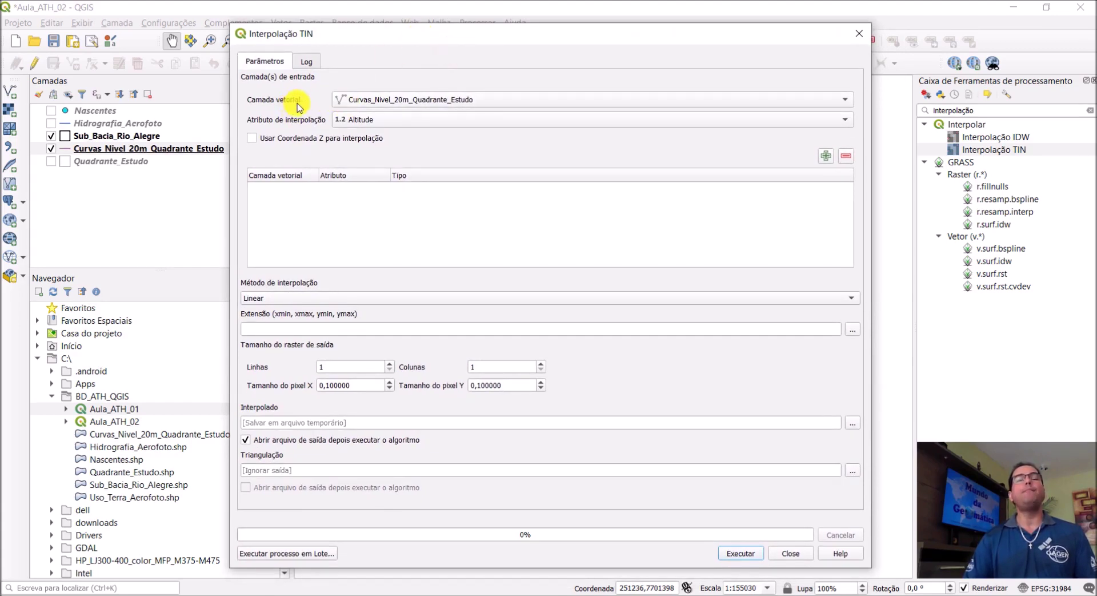
left_click(389, 105)
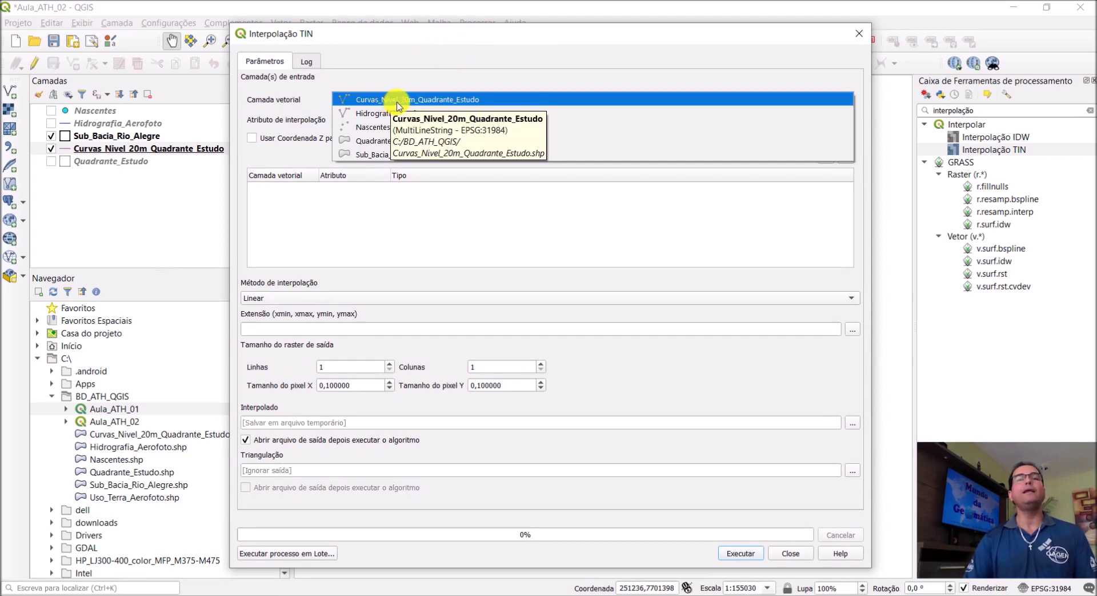
left_click(398, 103)
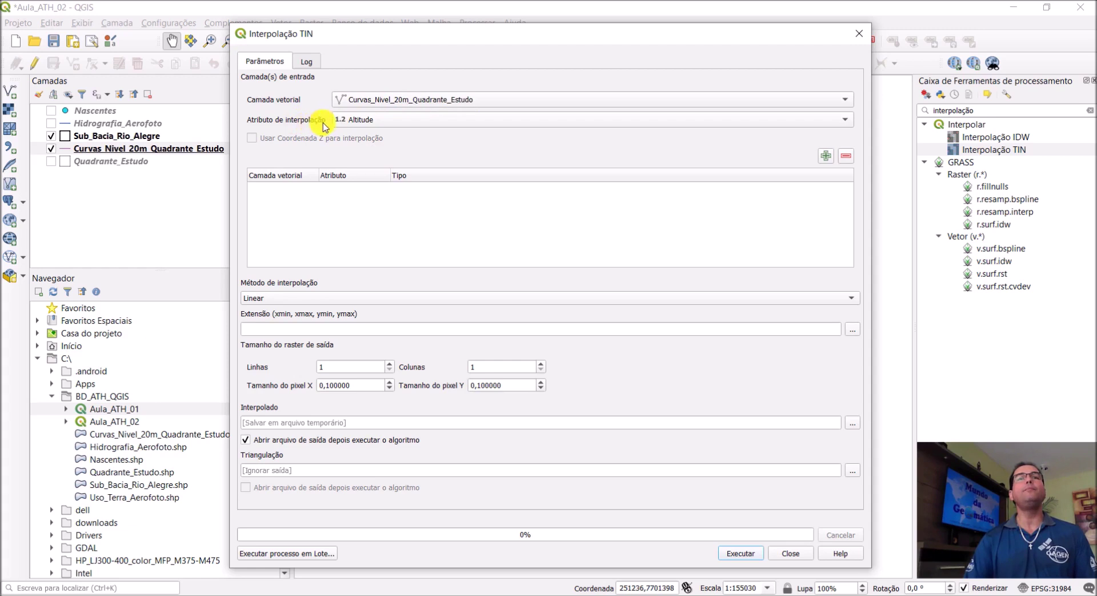
left_click(367, 120)
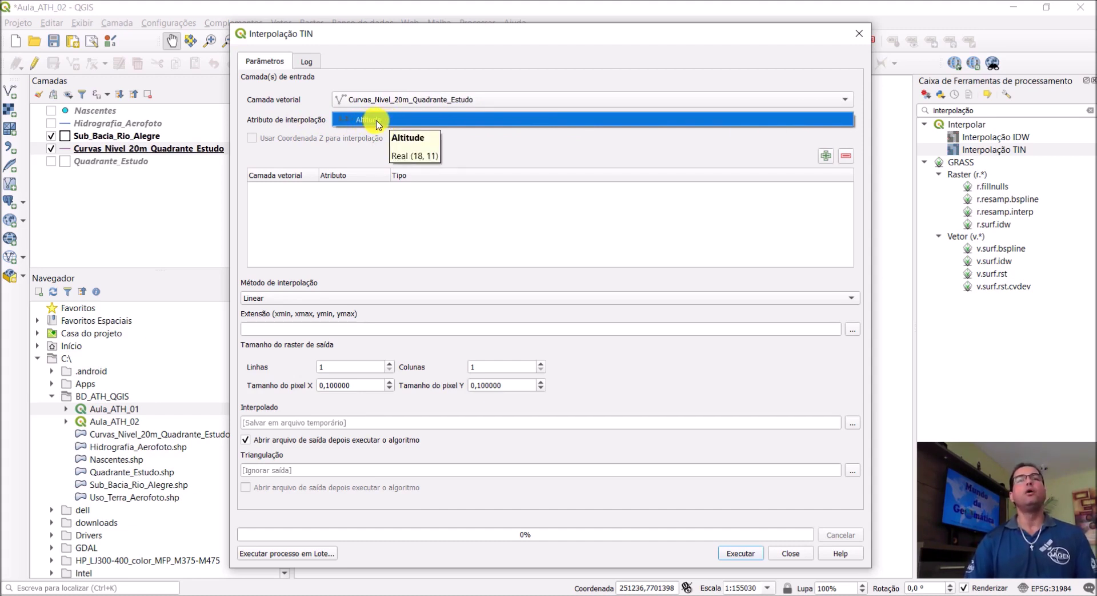
left_click(376, 125)
left_click(377, 125)
left_click(375, 123)
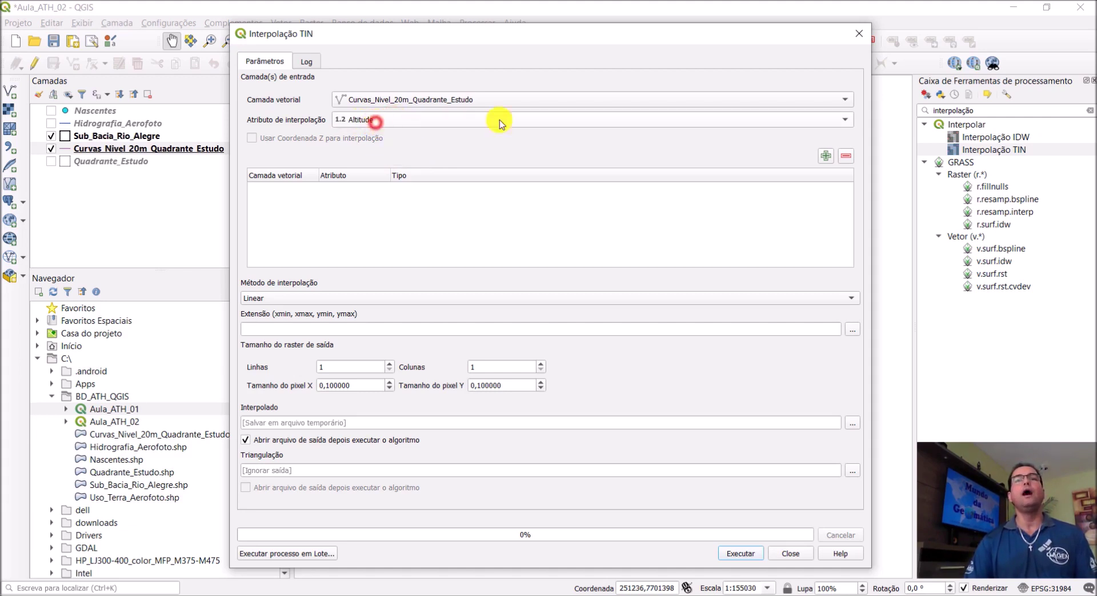
left_click(844, 122)
left_click(459, 119)
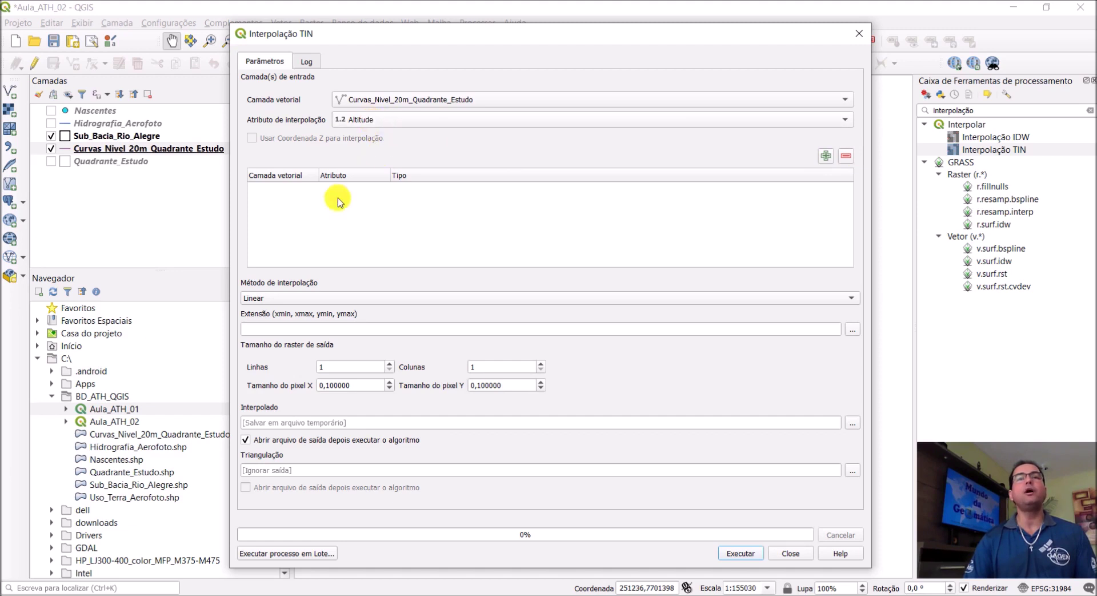
Add the contour layer with its Altitude attribute to the interpolation inputs and set its type to Estruturas lineares.
left_click(824, 157)
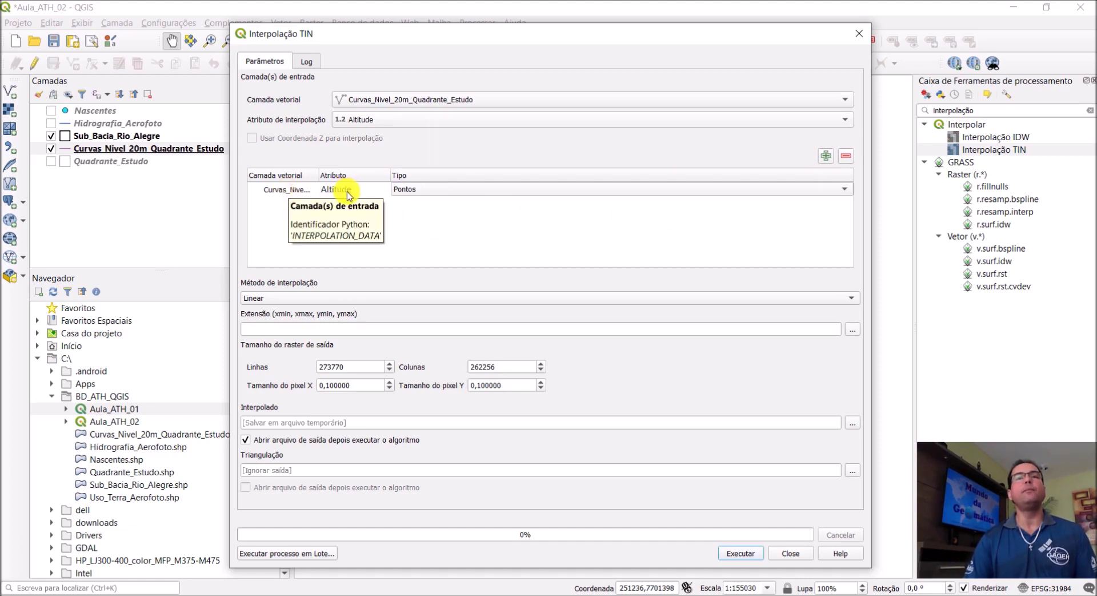
left_click(436, 189)
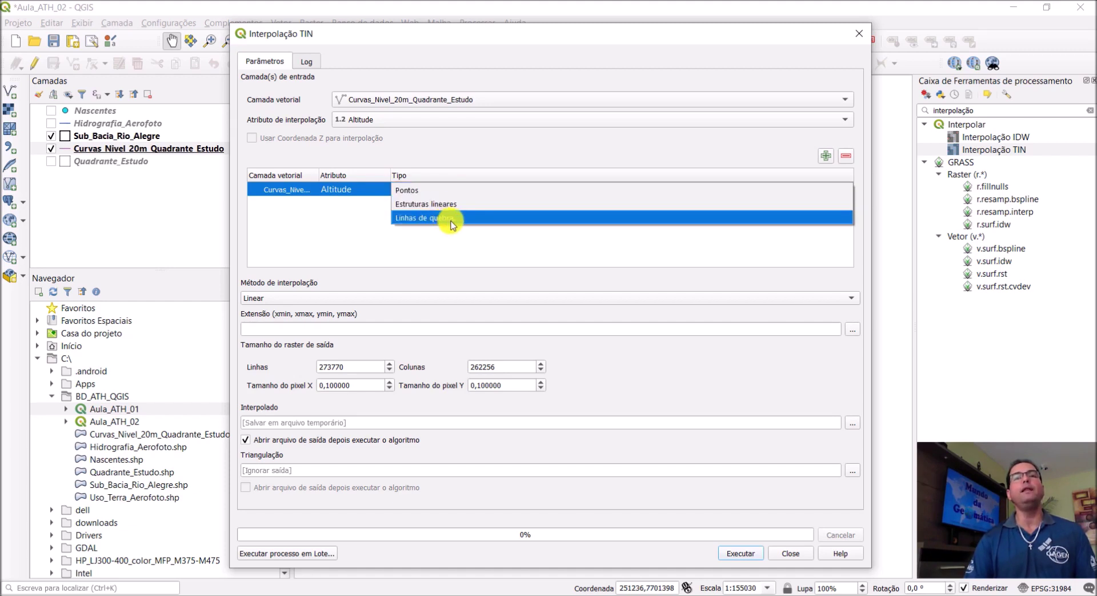
left_click(455, 206)
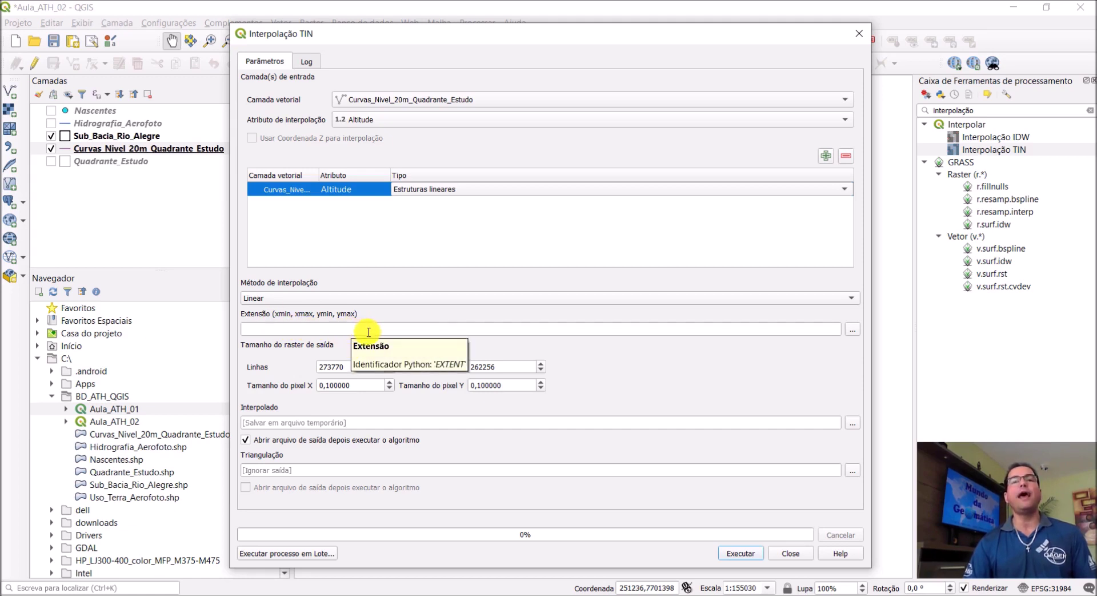
Set the interpolation extent to that of the Curvas_Nivel_20m_Quadrante_Estudo layer.
left_click(854, 331)
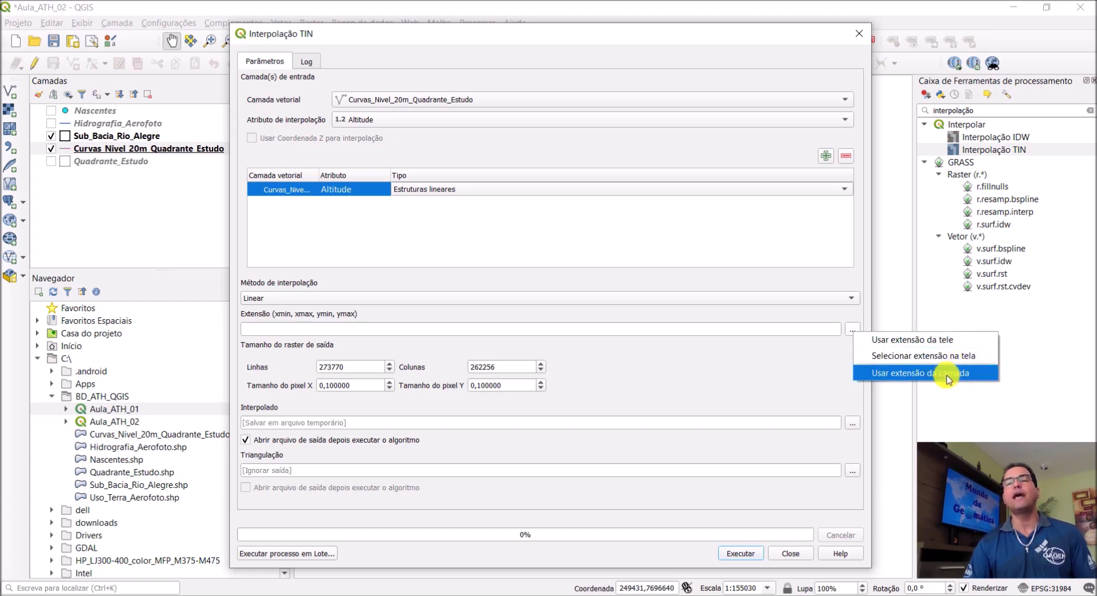
left_click(917, 374)
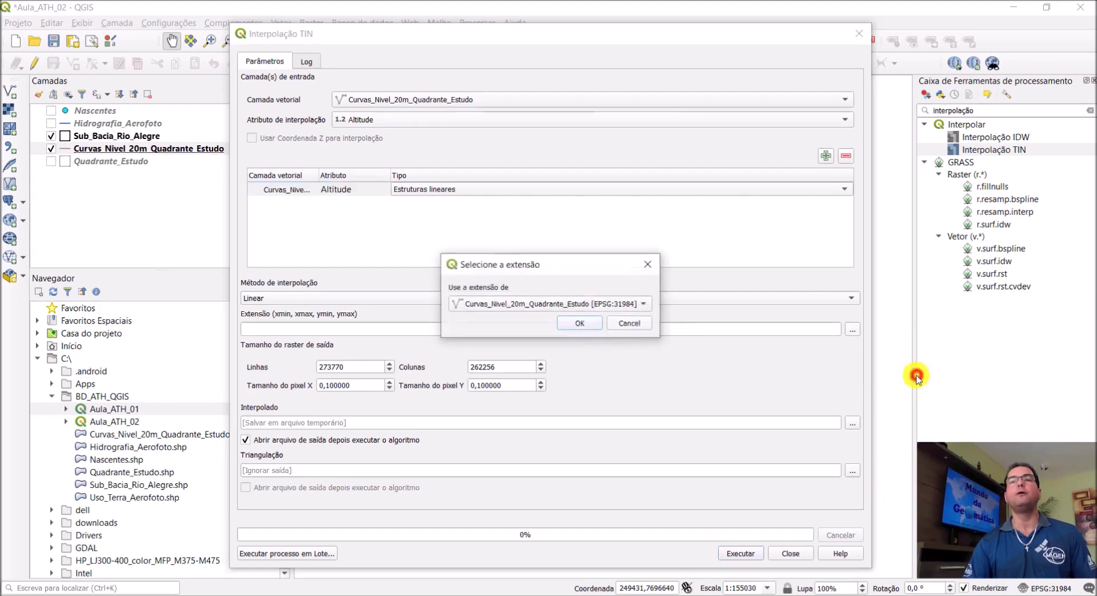
left_click(503, 306)
left_click(505, 307)
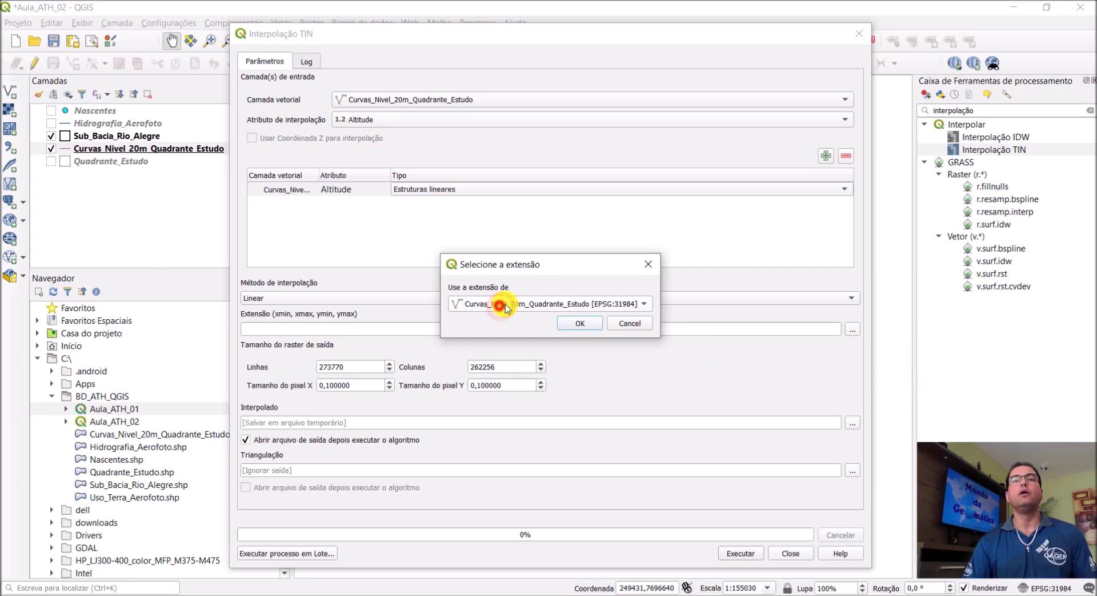
left_click(585, 323)
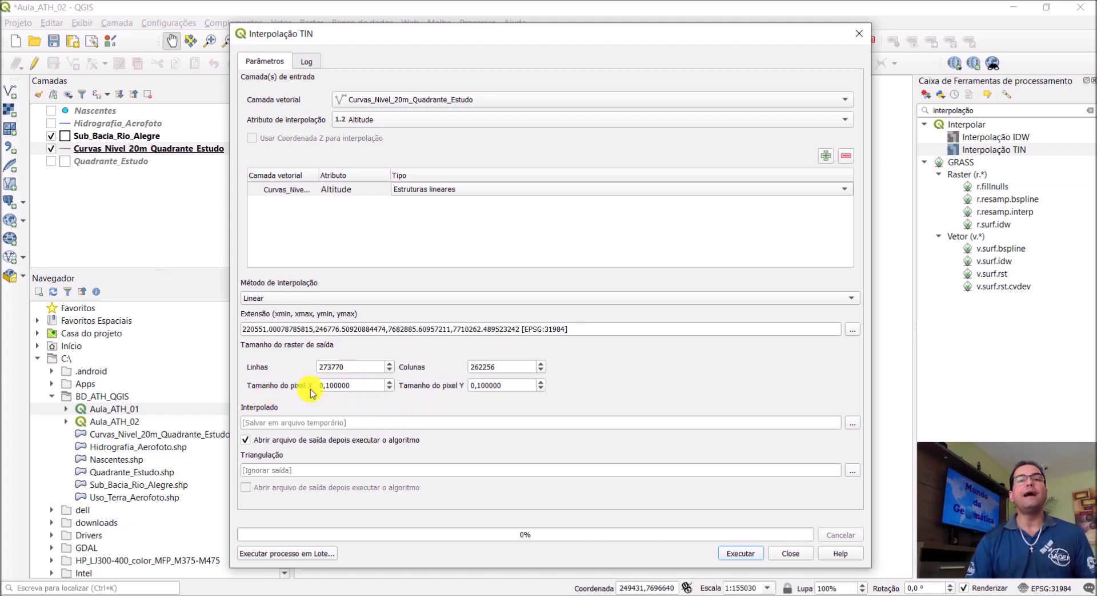
Set the output raster's pixel size to 10 in both X and Y.
left_click_drag(351, 386, 295, 391)
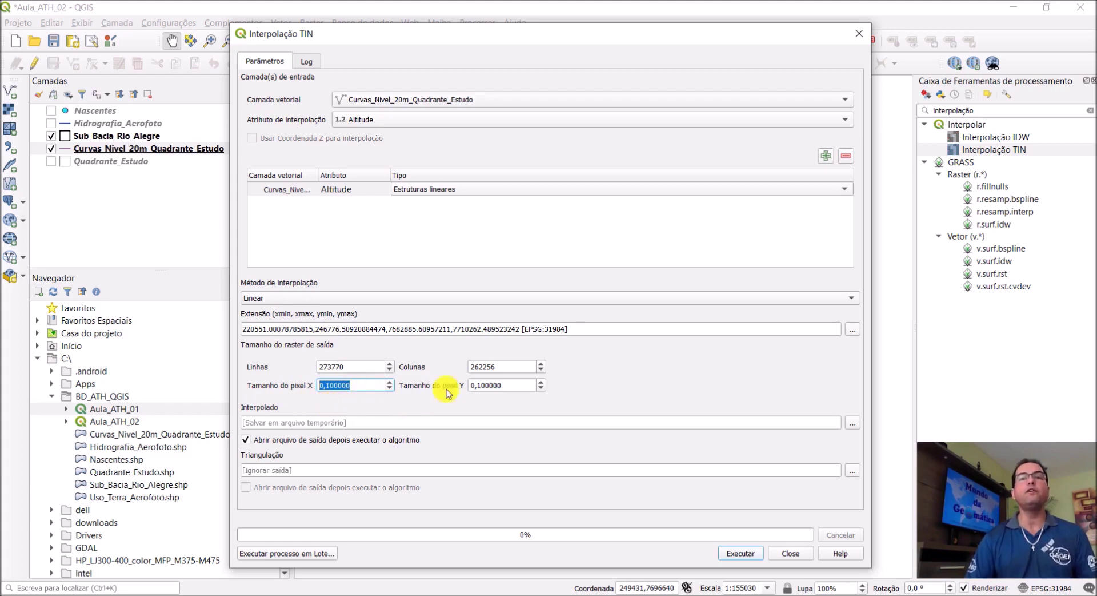
left_click(361, 386)
double_click(351, 387)
type("10")
left_click(480, 384)
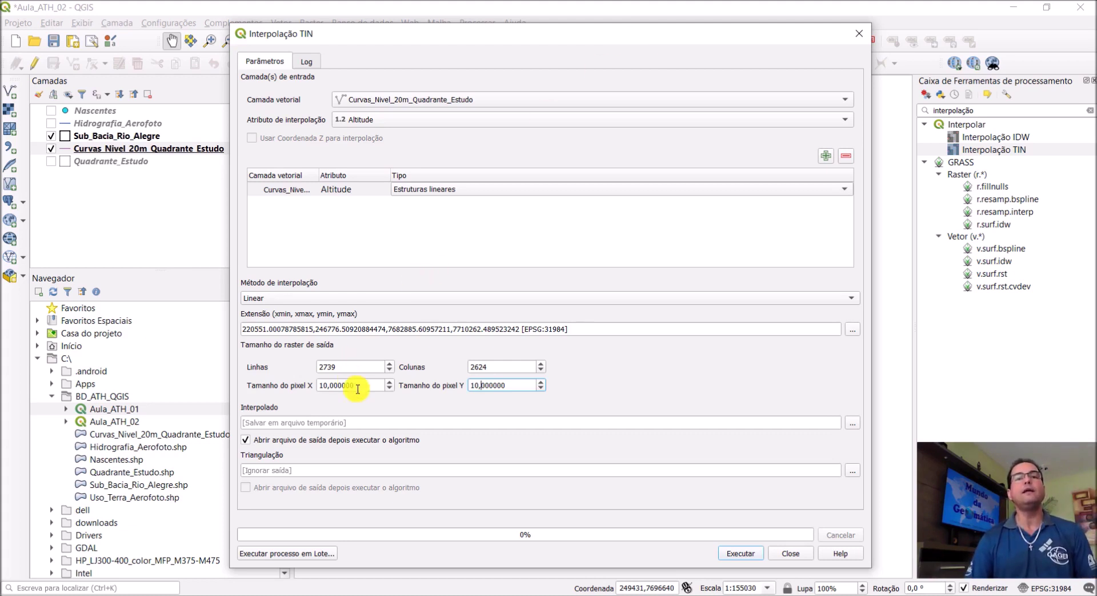
left_click_drag(358, 389, 287, 386)
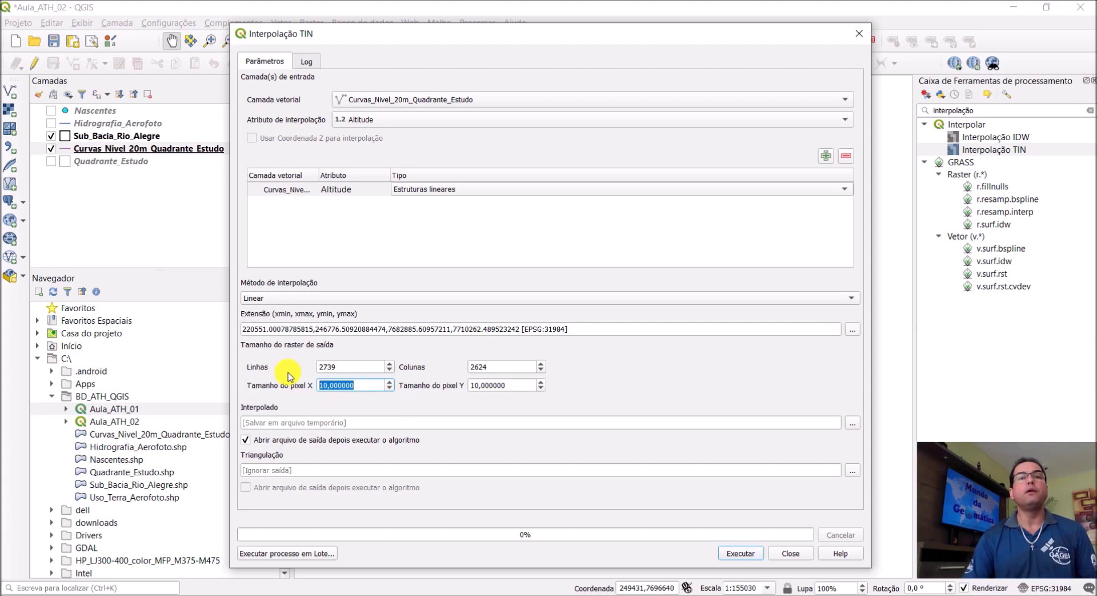
Set the interpolated output to be saved as the TIF file MDE in C:\BD_ATH_QGIS.
left_click(247, 442)
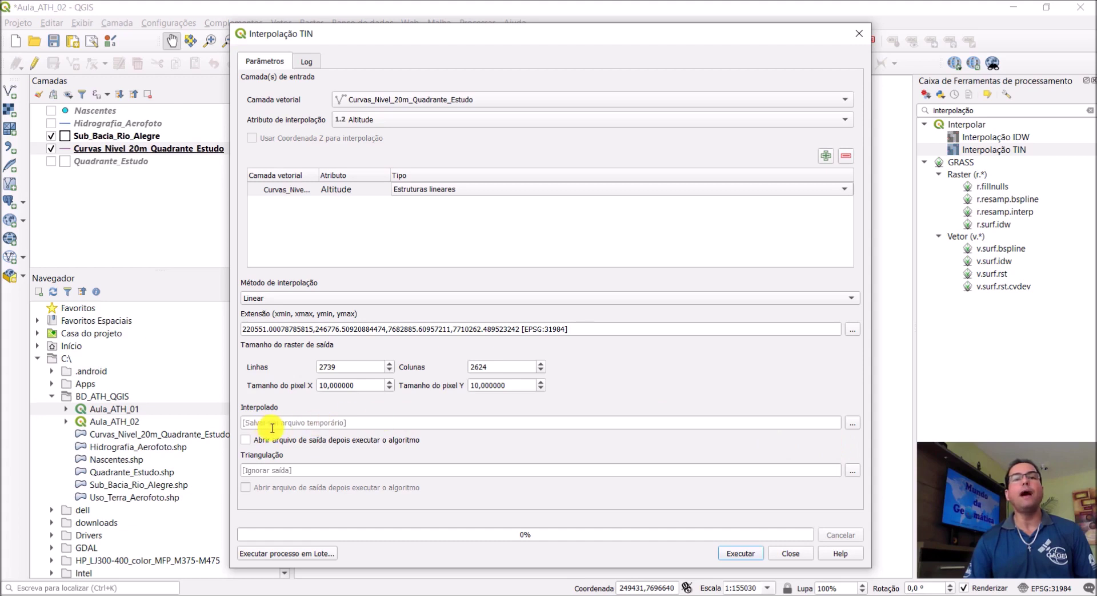
left_click(854, 425)
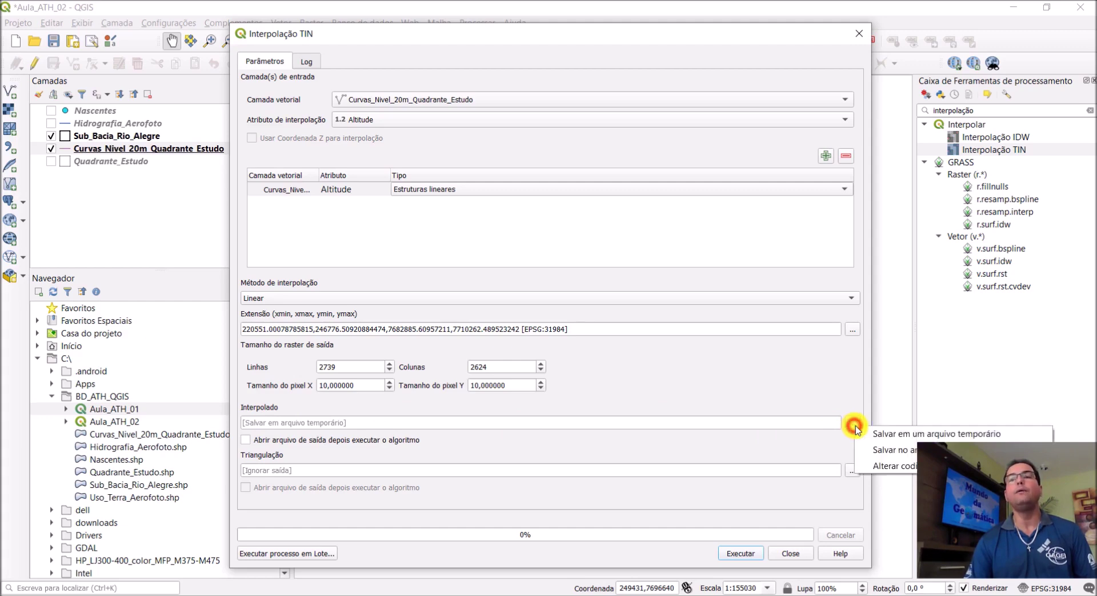
left_click(905, 456)
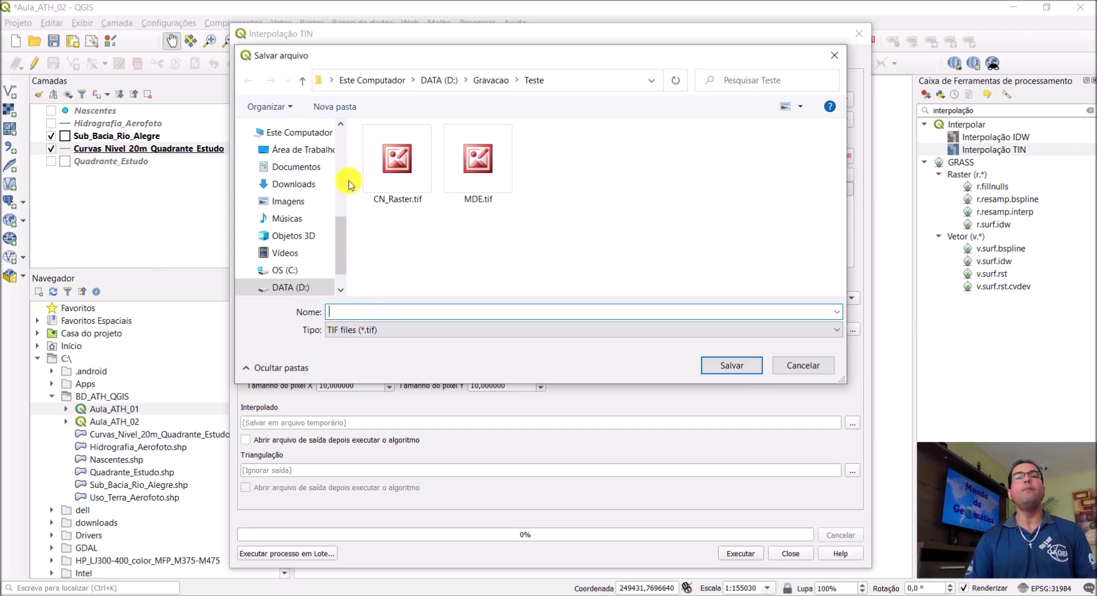
left_click(290, 271)
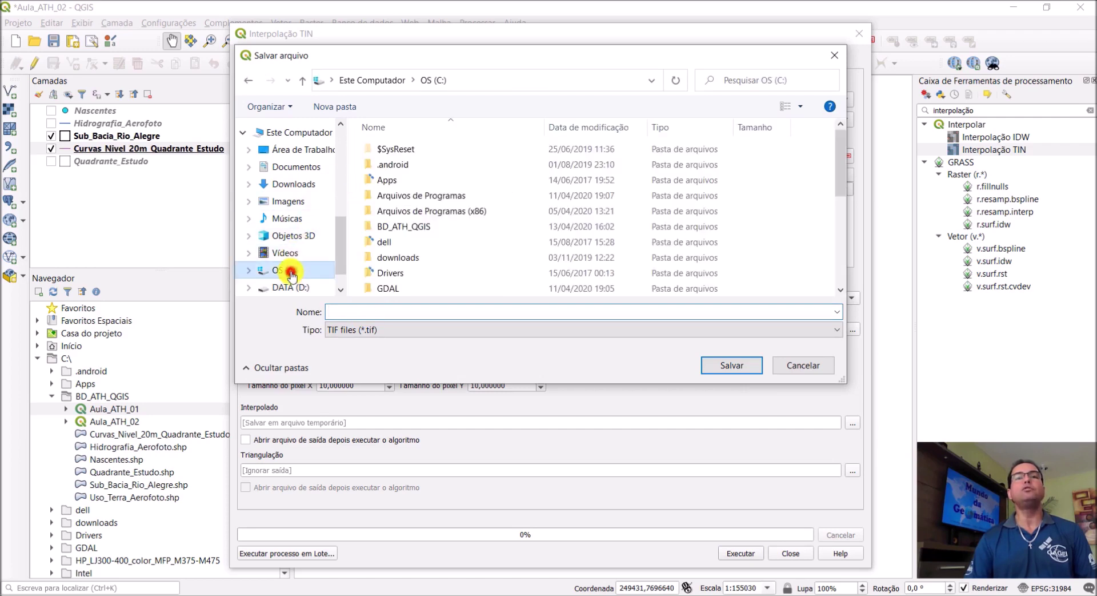
left_click(410, 229)
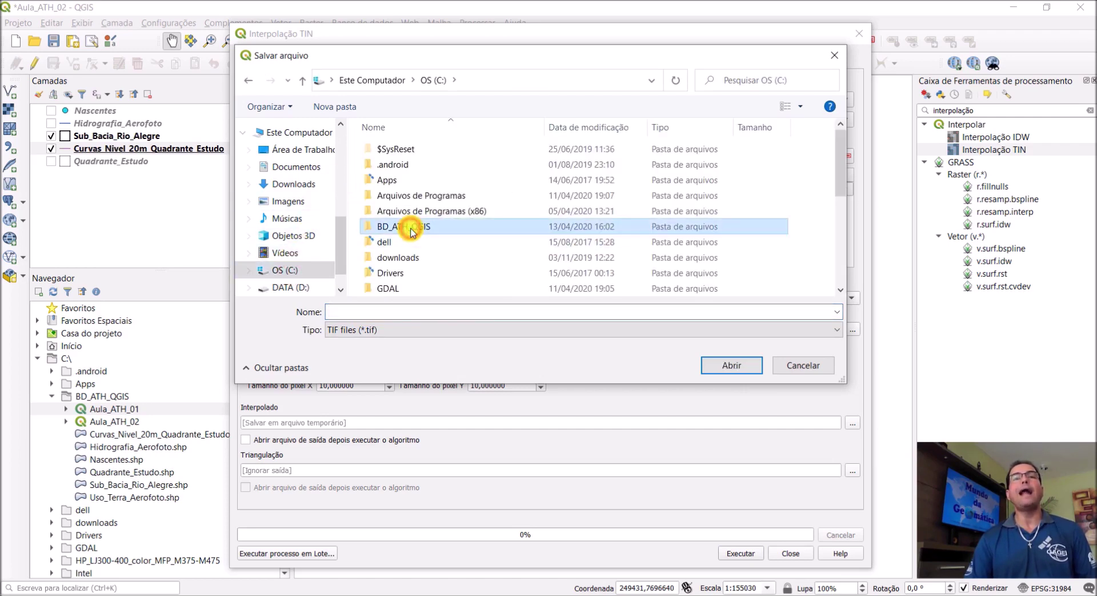
double_click(425, 229)
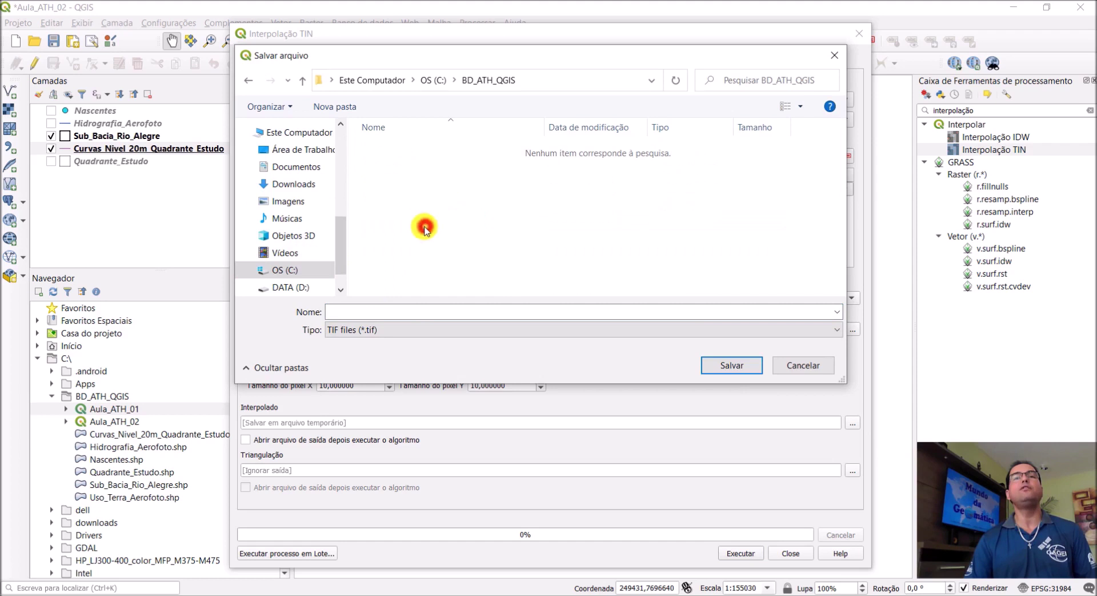
left_click(368, 311)
type("MDE")
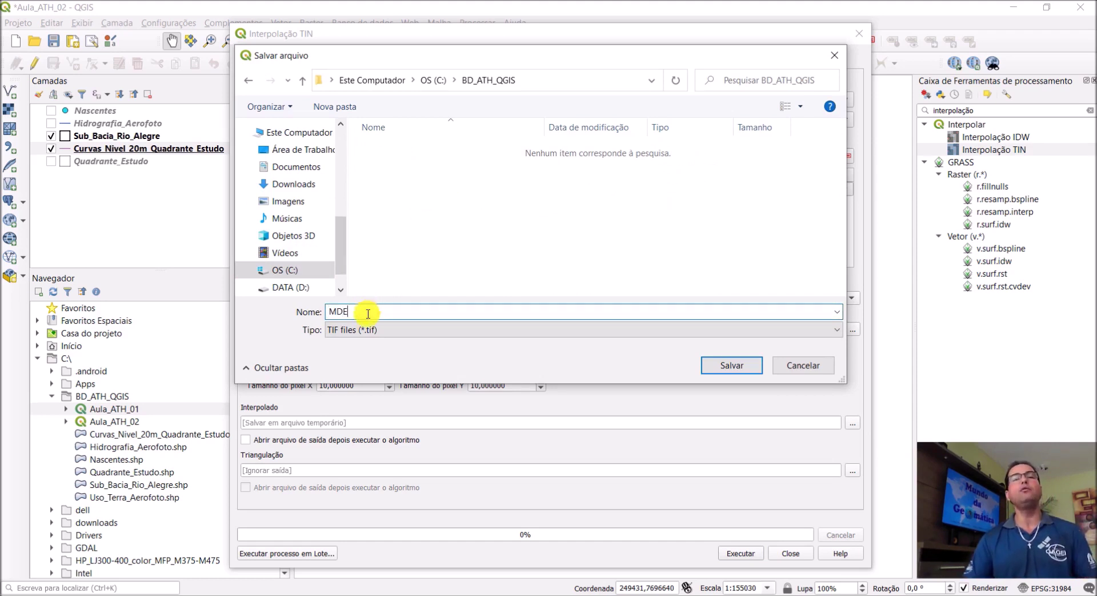
left_click(732, 365)
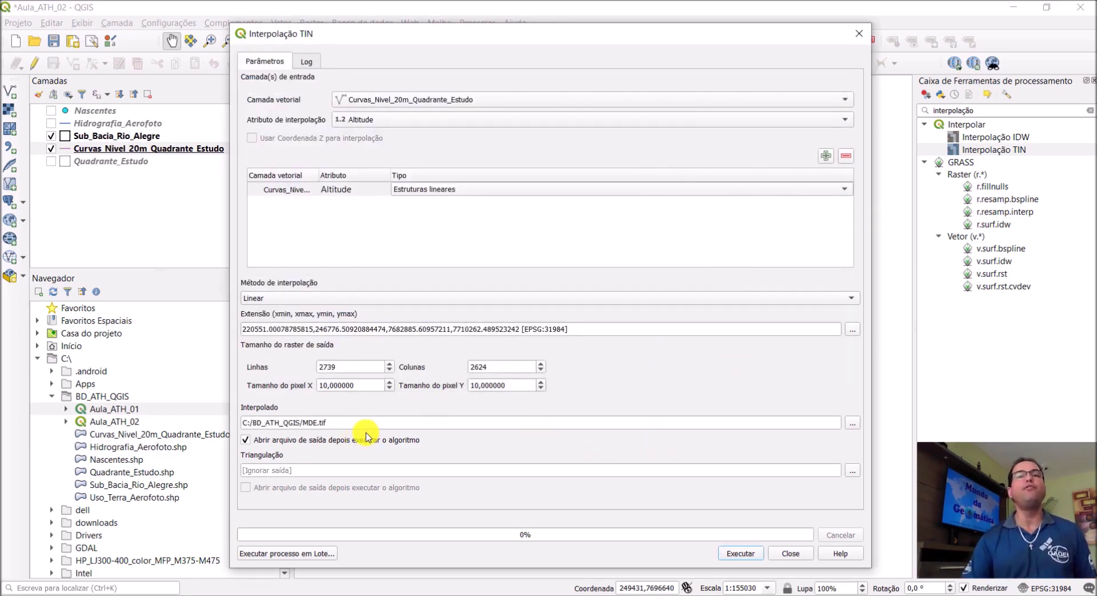
Turn off opening the interpolated output after execution, and close the TIN interpolation without running it.
left_click(245, 441)
left_click(244, 444)
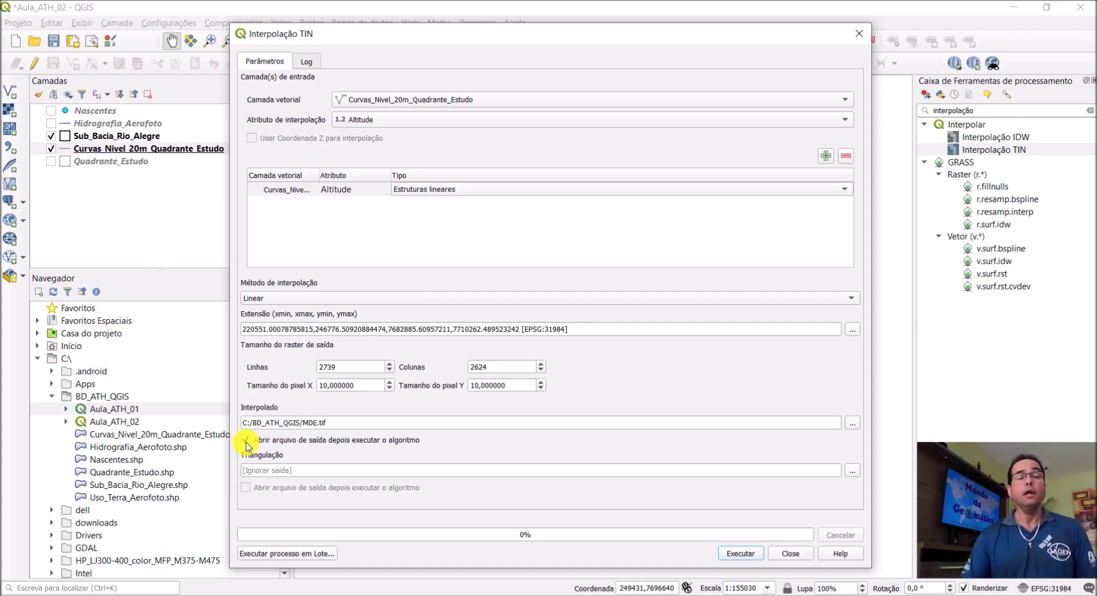
left_click(246, 440)
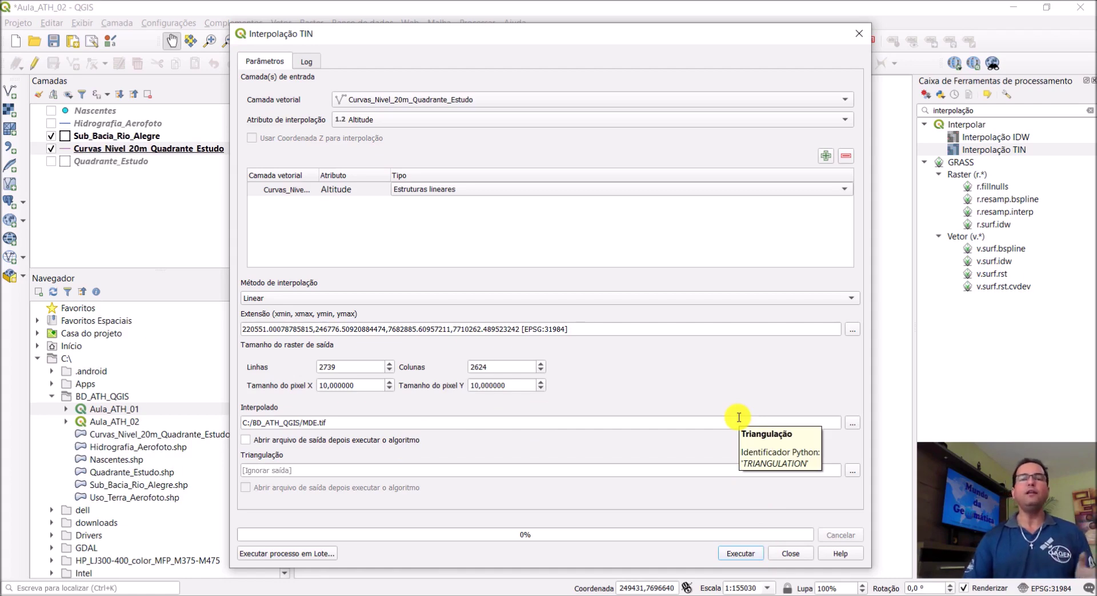
mouse_move(513, 33)
left_mouse_down()
mouse_move(448, 23)
mouse_move(483, 21)
mouse_move(498, 37)
left_mouse_up()
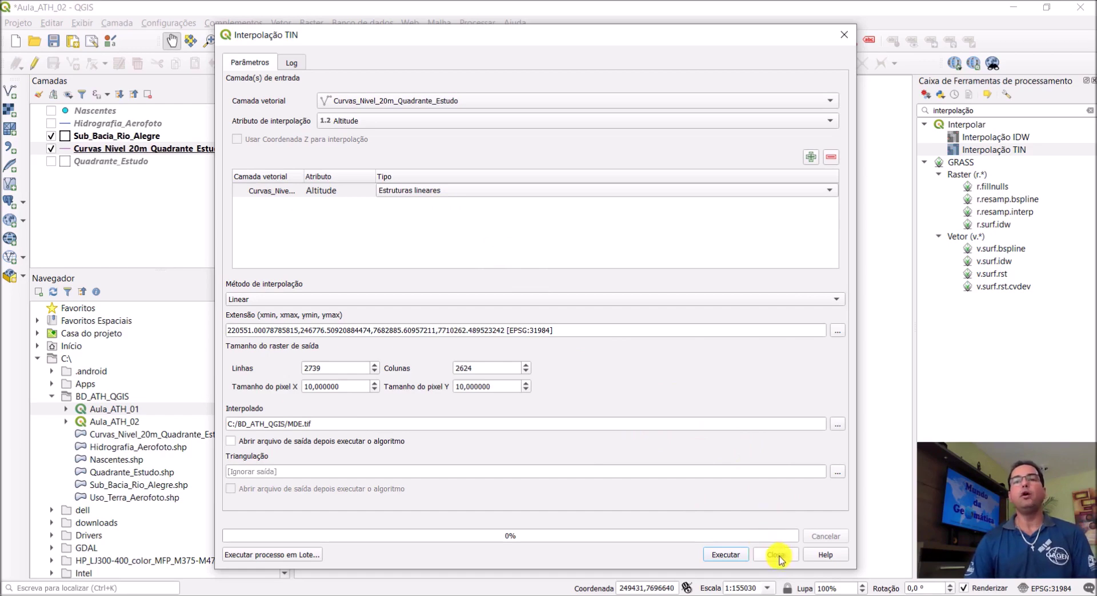
left_click(846, 35)
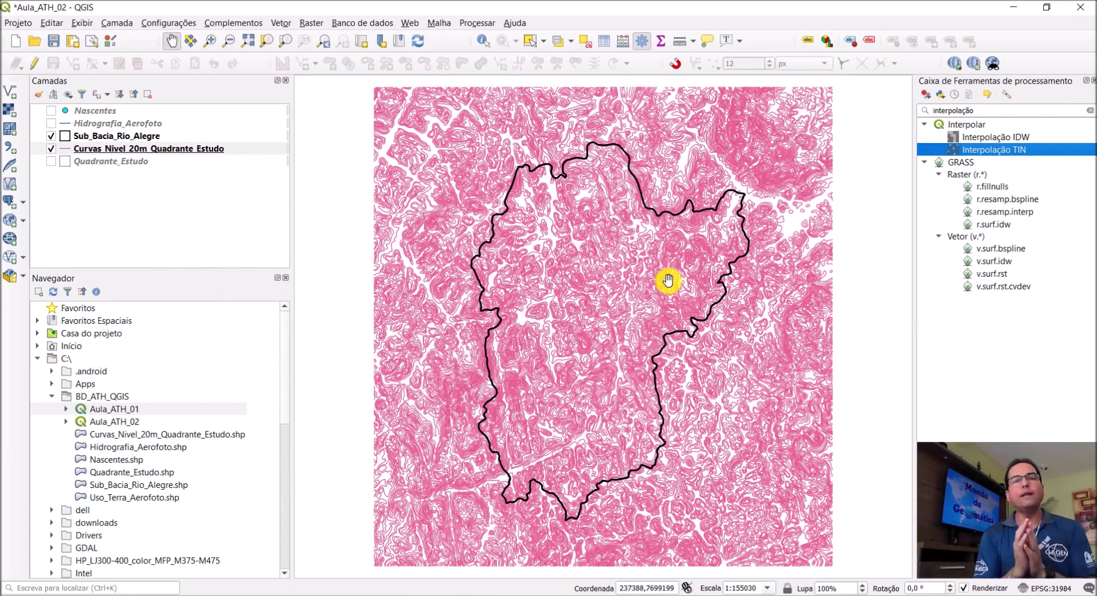
Search the processing toolbox for "v.to." and open the GRASS v.to.rast tool.
left_click(978, 112)
double_click(963, 110)
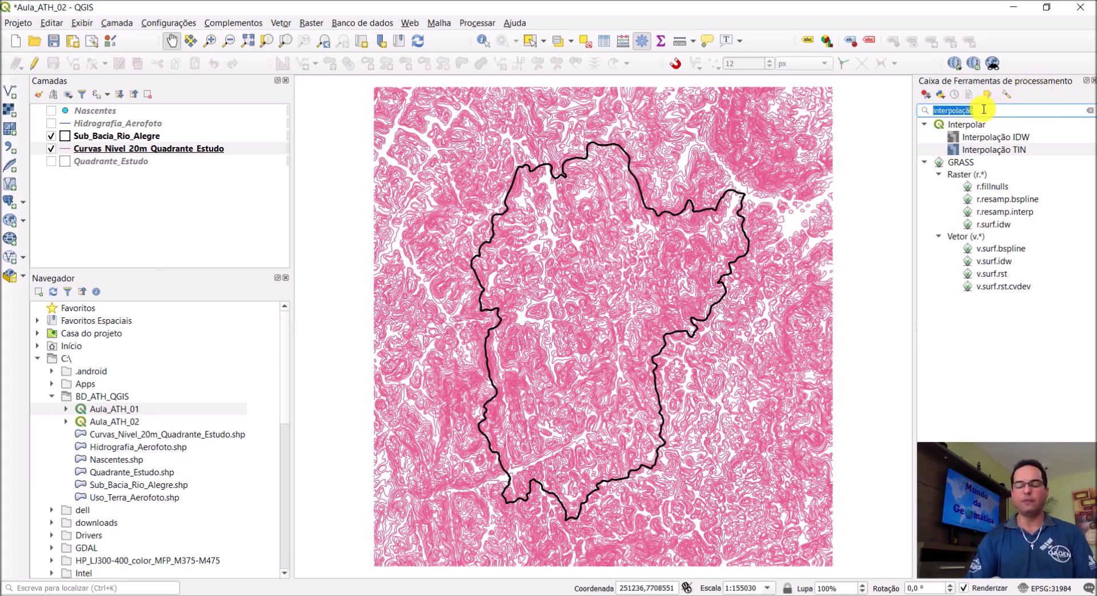
key("BackSpace")
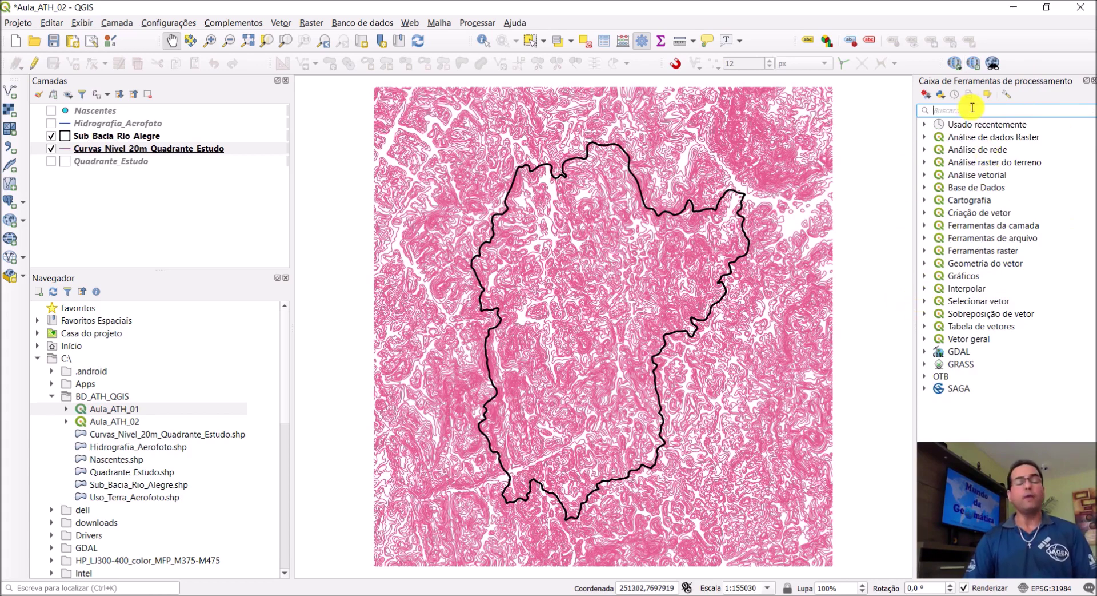
type("v")
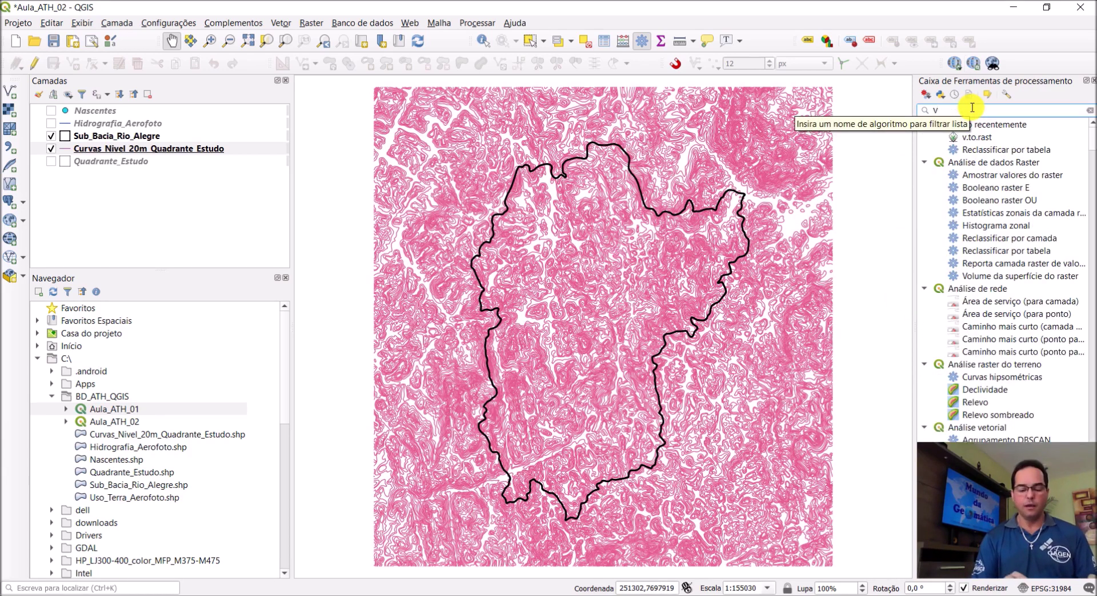
type(".")
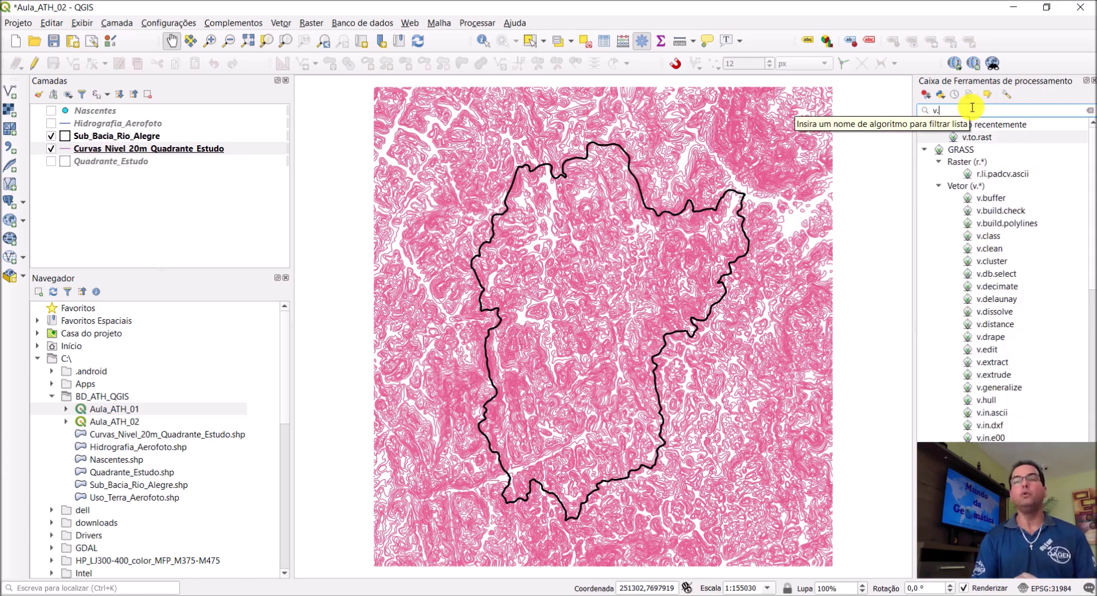
type("to.")
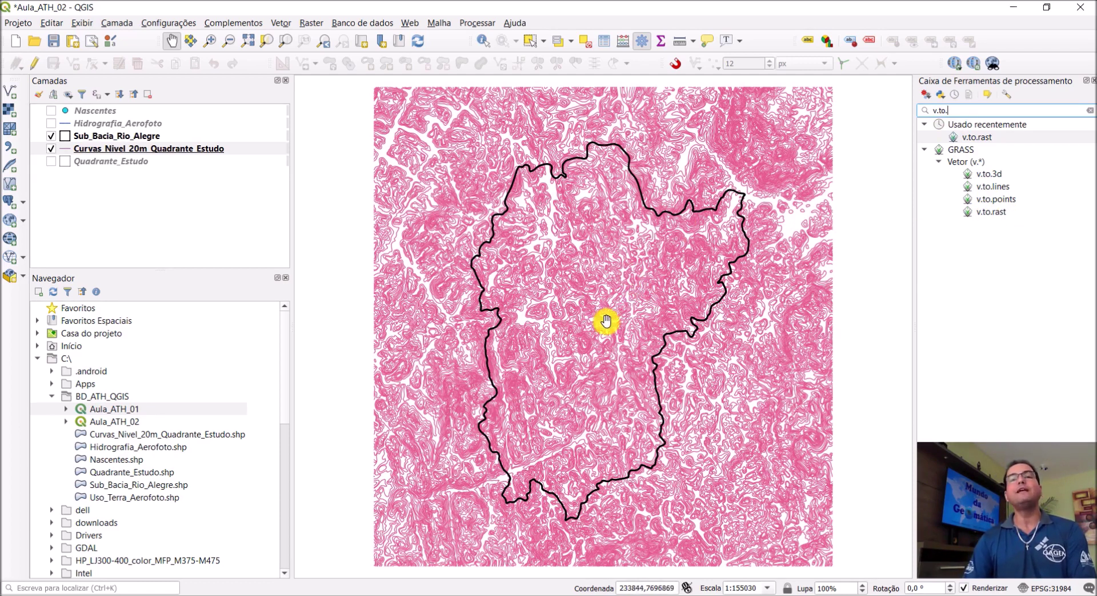
left_click(992, 214)
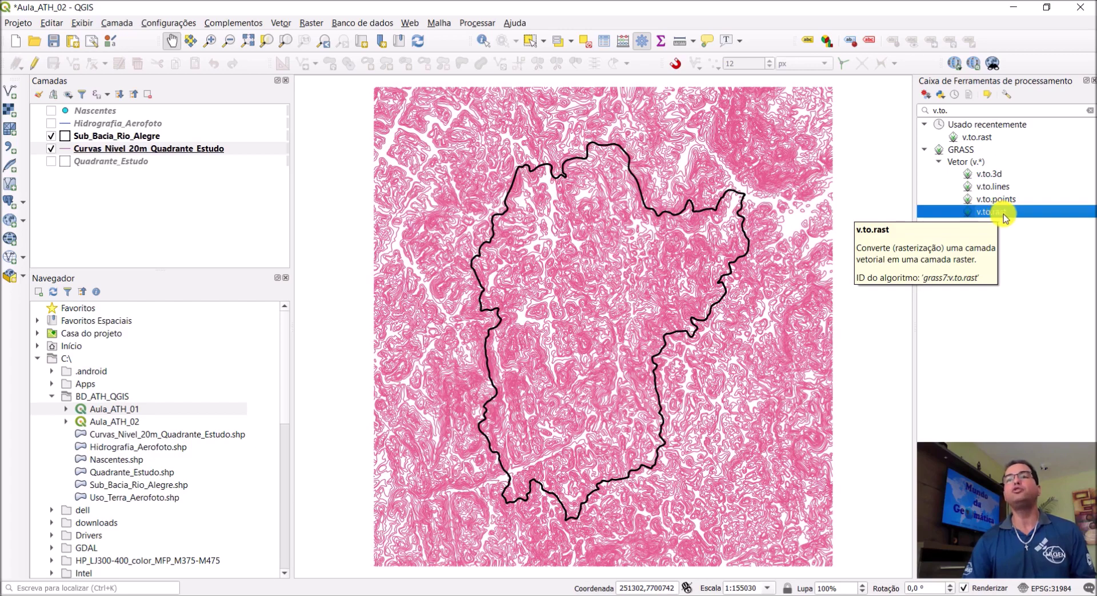
double_click(1003, 214)
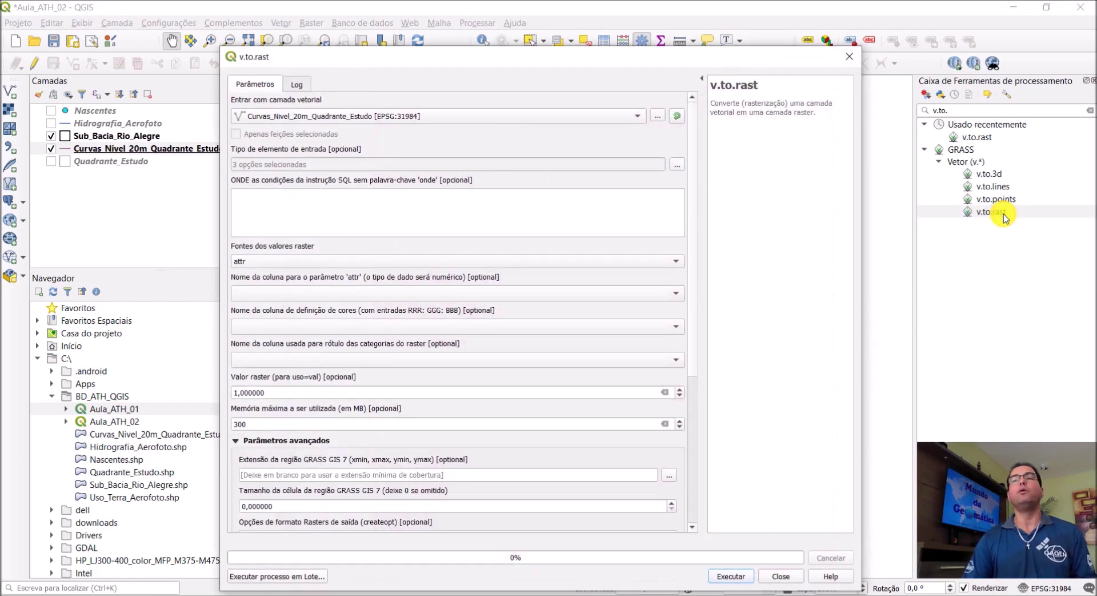
Choose Curvas_Nivel_20m_Quadrante_Estudo as the vector layer to rasterize and accept point, line and area as input element types.
left_click_drag(537, 57, 559, 40)
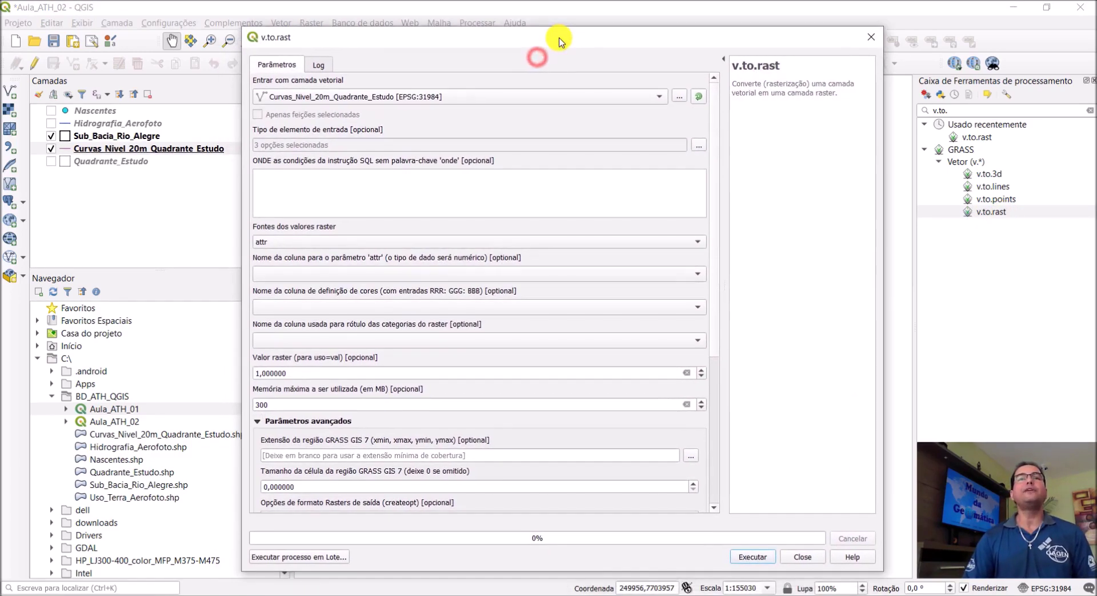
left_click(422, 101)
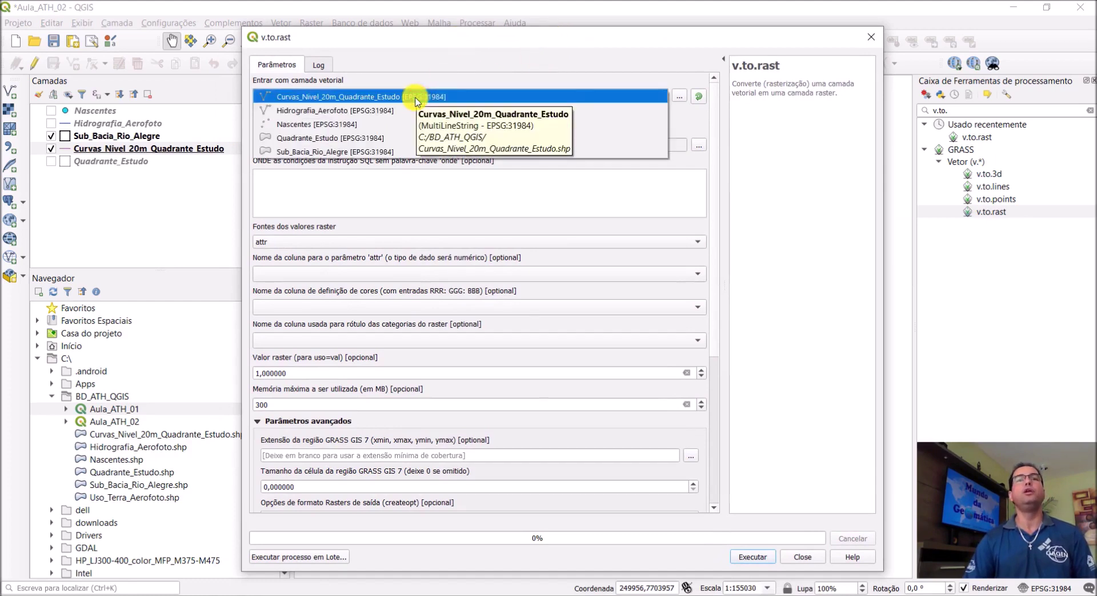
left_click(416, 99)
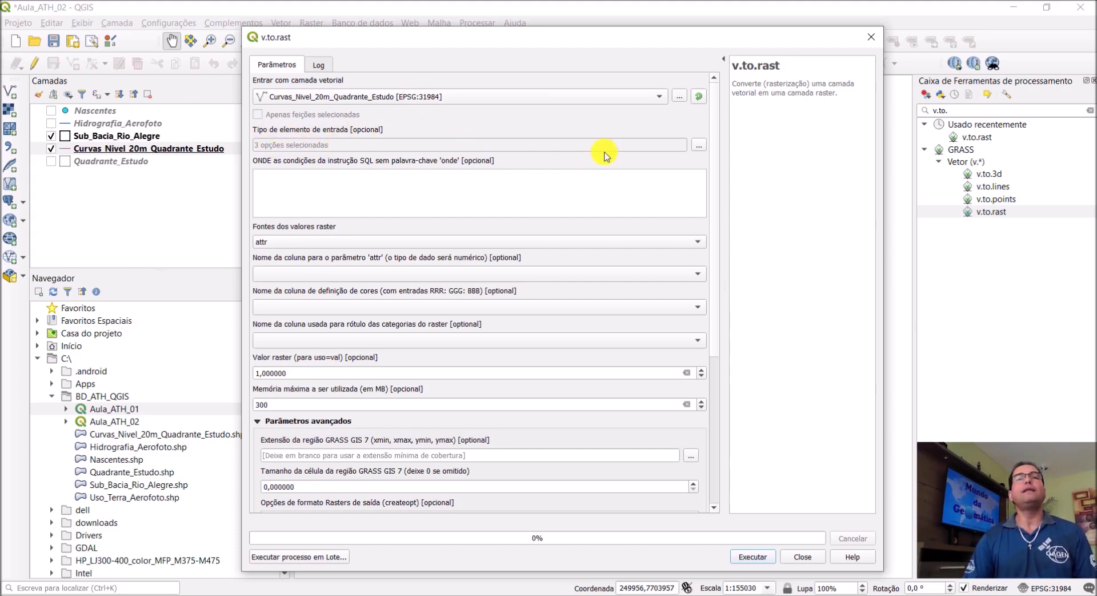
left_click(699, 148)
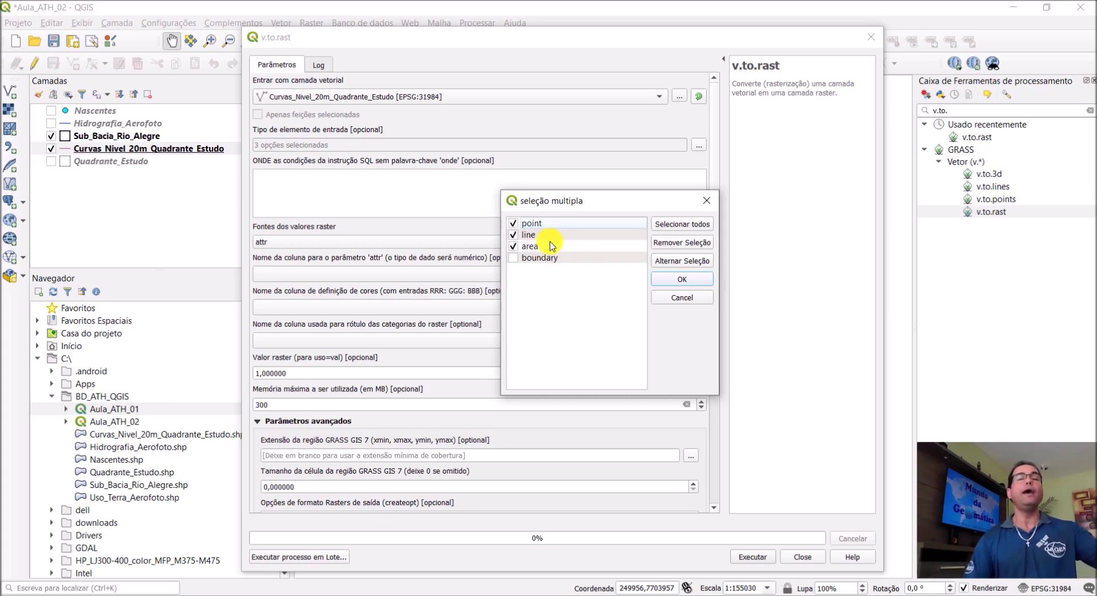
left_click(682, 279)
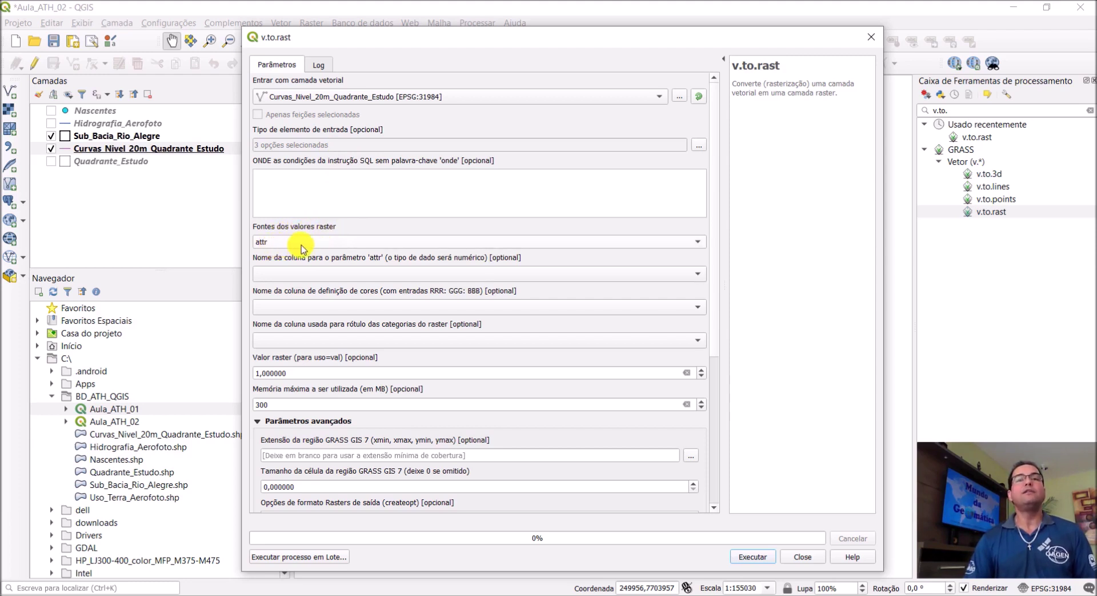
Take the raster values from the attribute source attr, using the Altitude column.
left_click(698, 246)
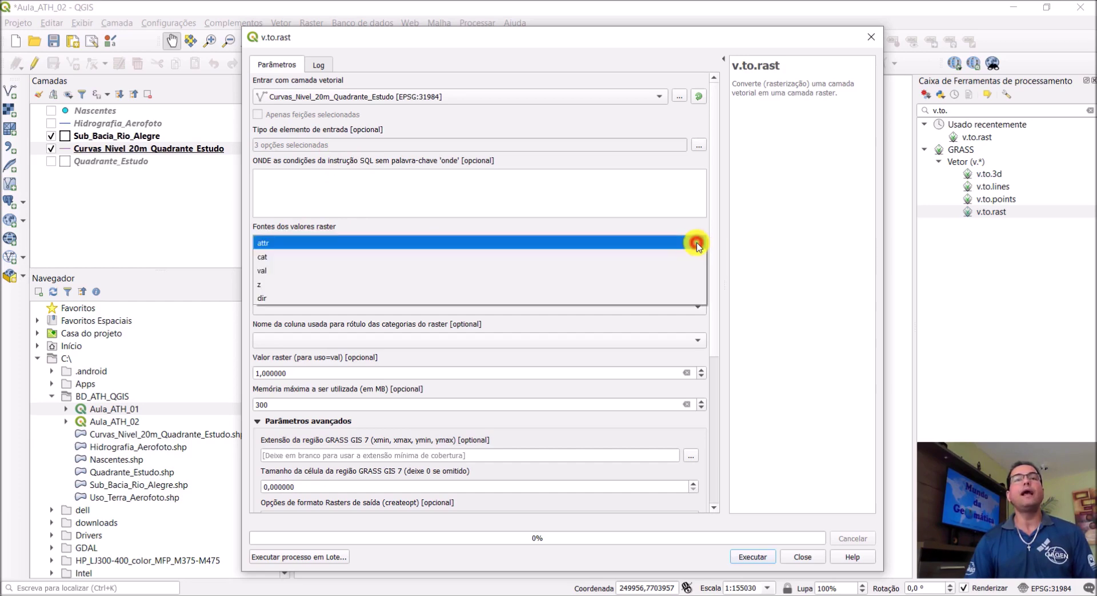
left_click(275, 246)
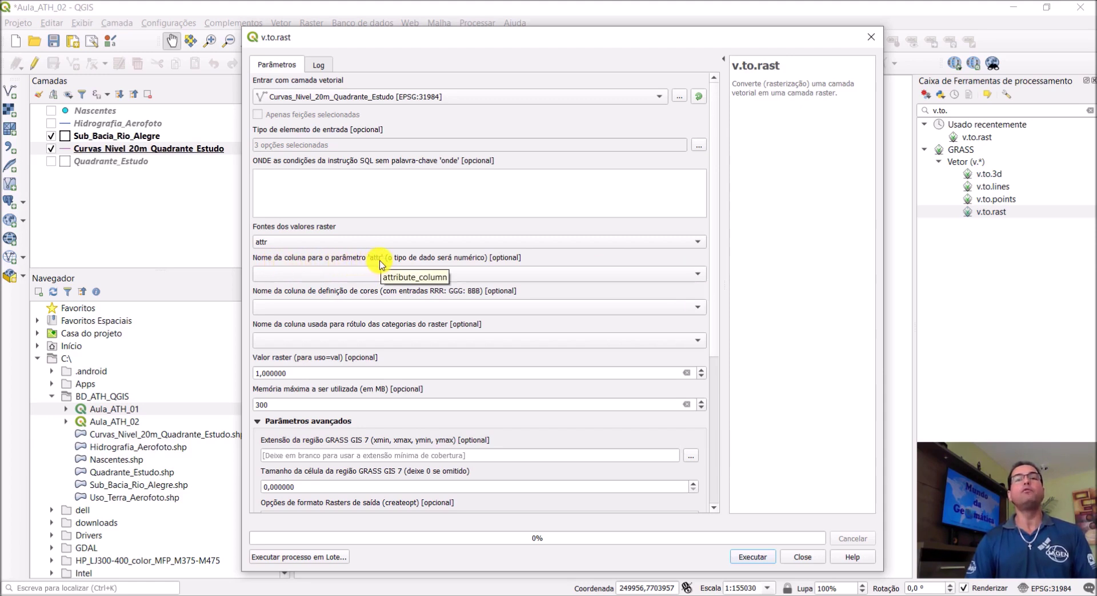
left_click(698, 274)
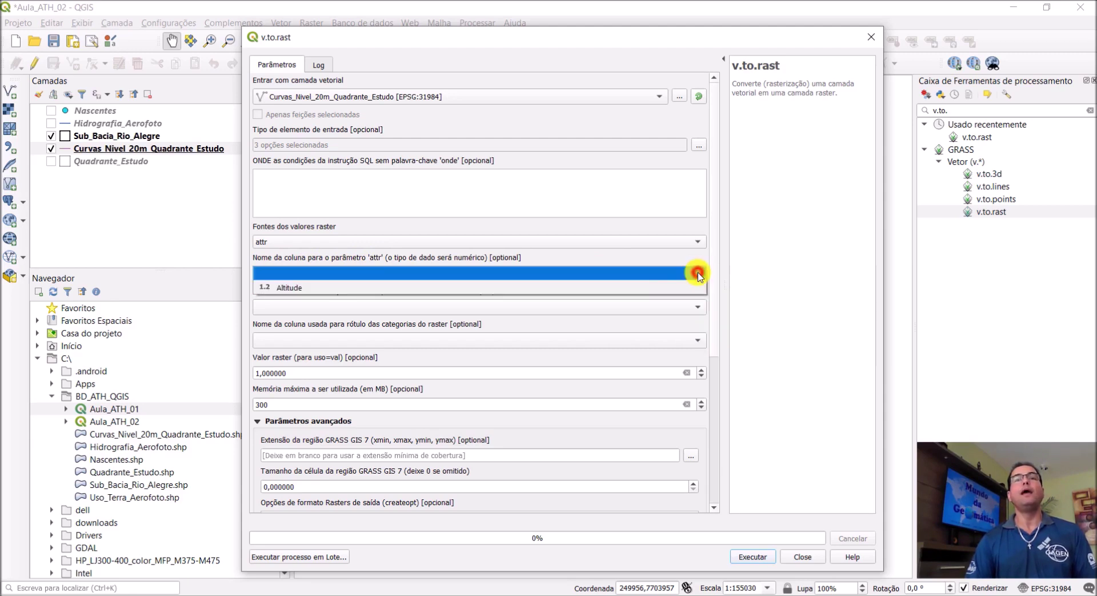
left_click(298, 288)
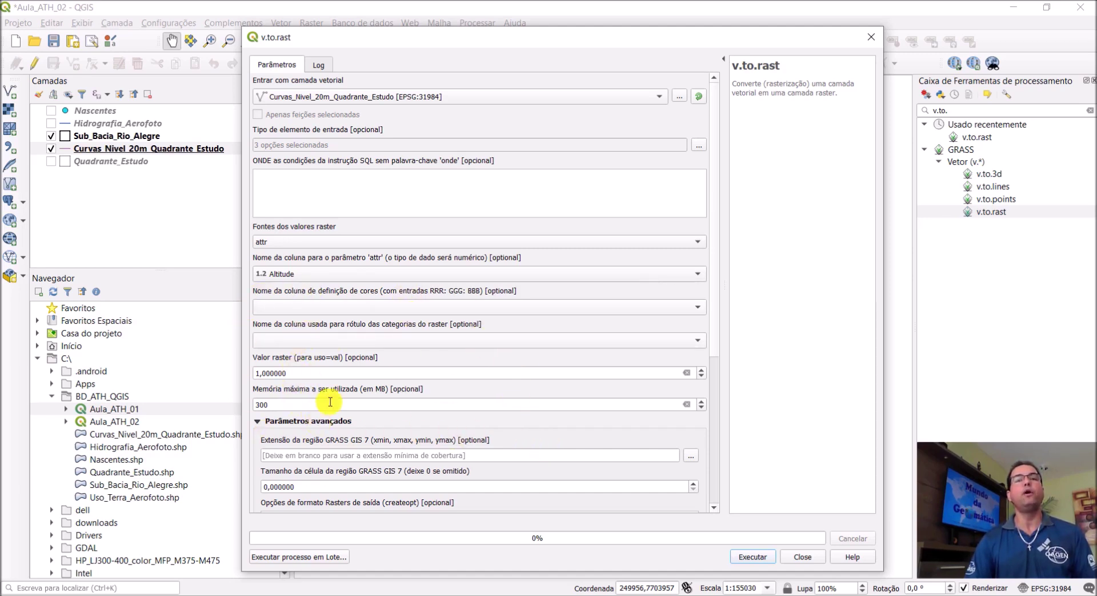
Set the maximum memory for the rasterization to 300 MB.
left_click(260, 422)
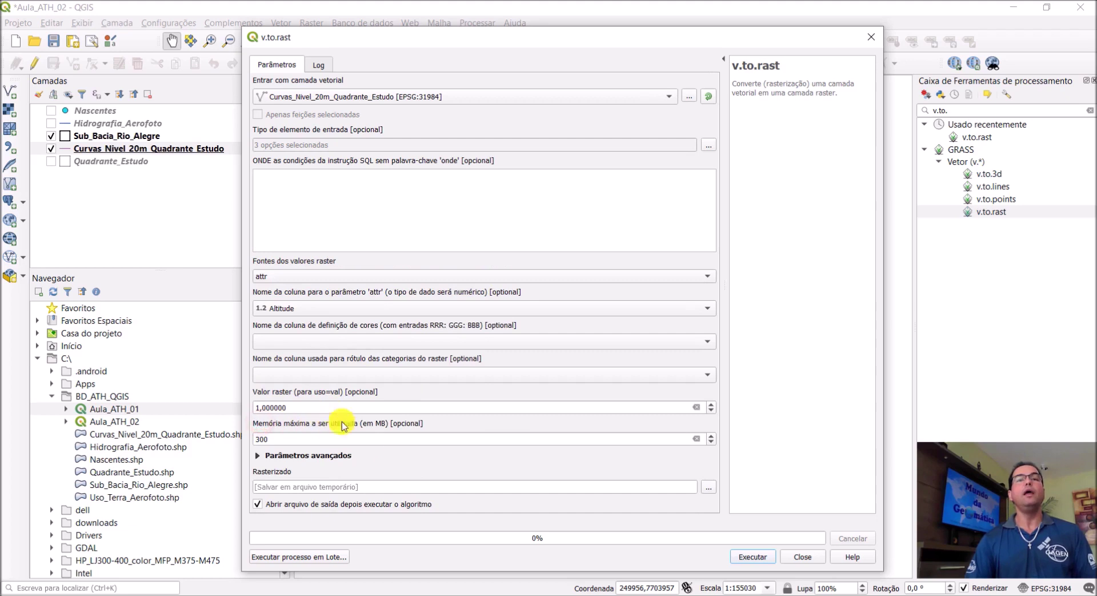
double_click(661, 441)
scroll(661, 444, "down", 1)
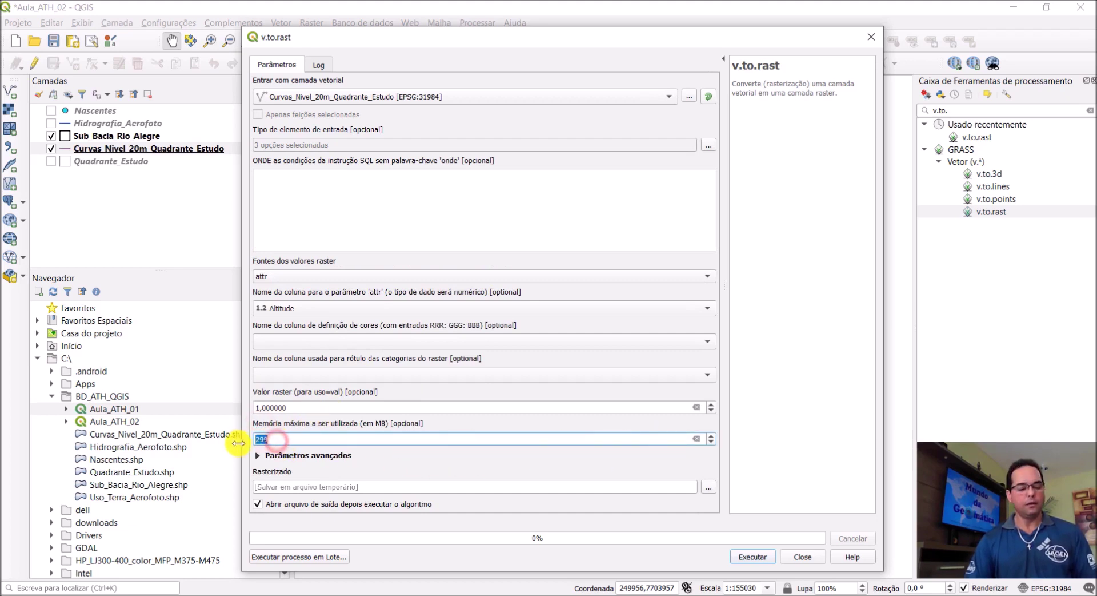
type("3")
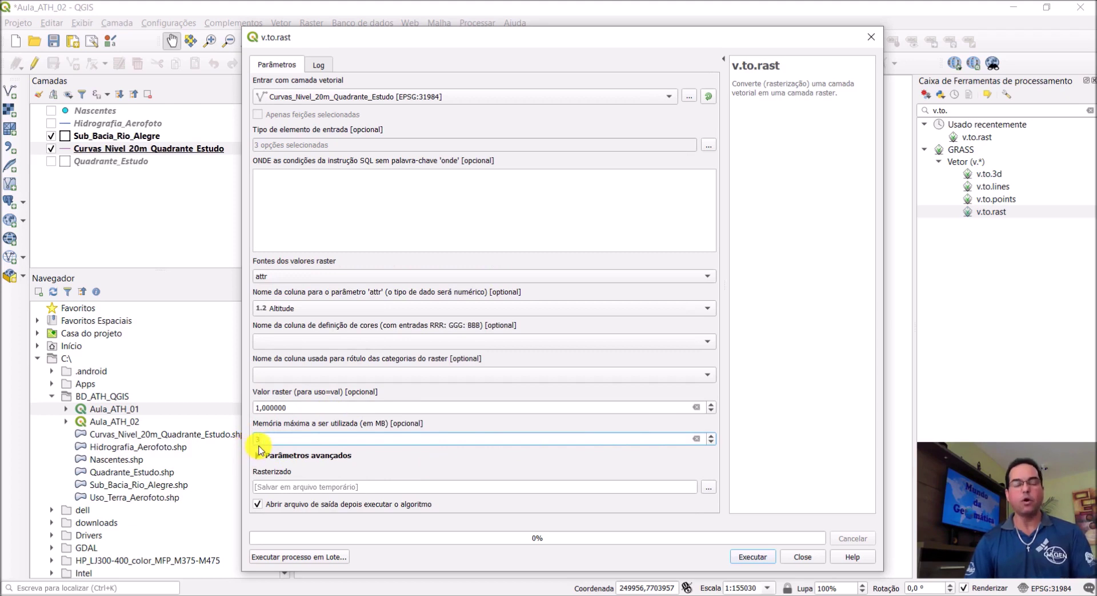
type("00")
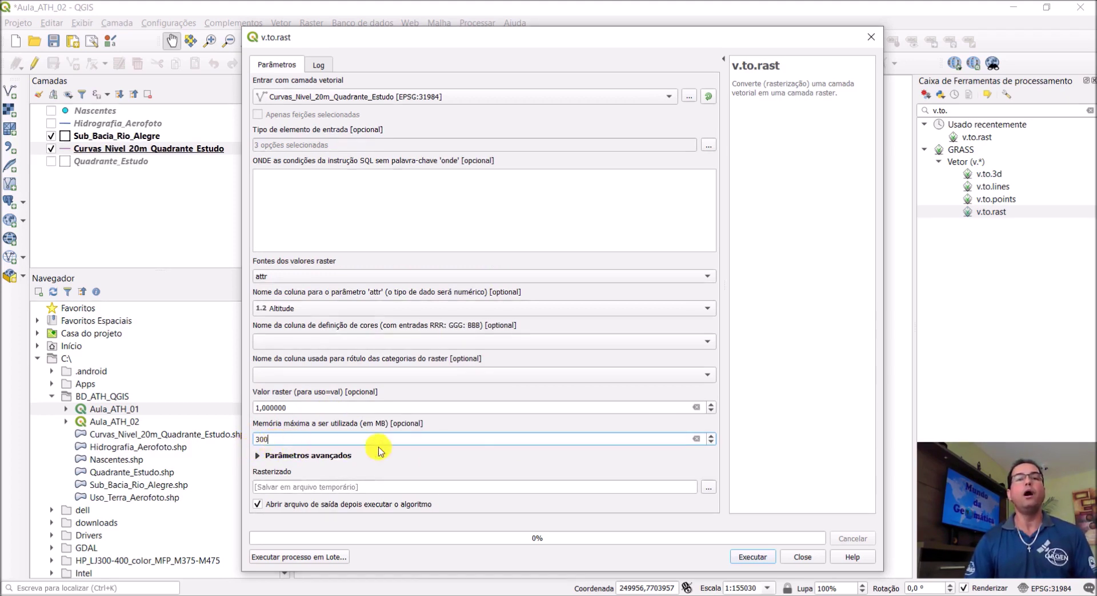
Use the extent of layer Curvas_Nivel_20m_Quadrante_Estudo as the GRASS region and set the region cell size to 10.
left_click(257, 457)
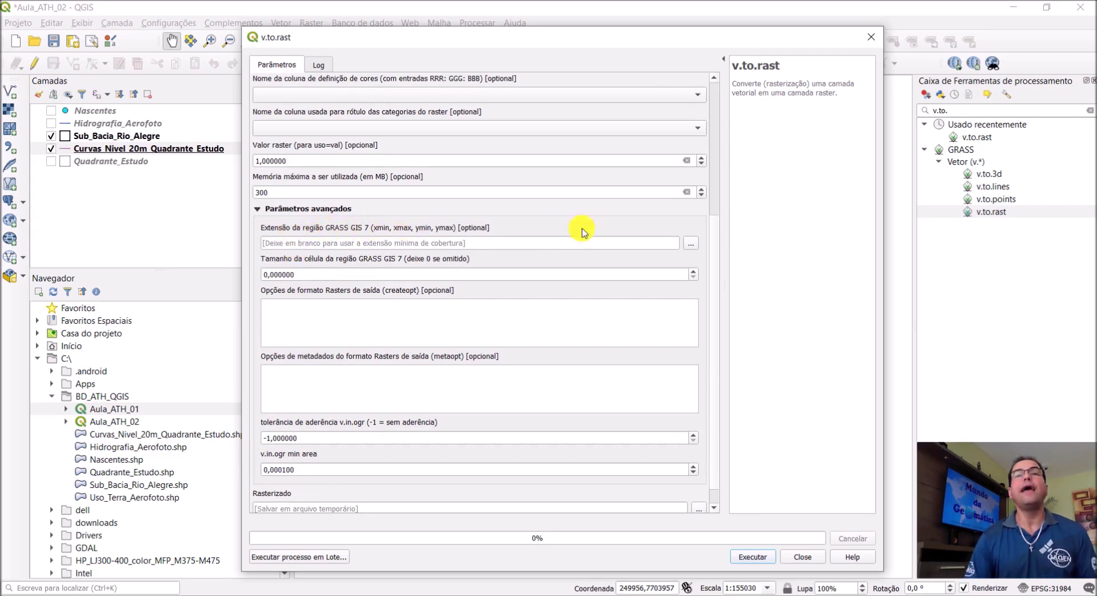
left_click(692, 246)
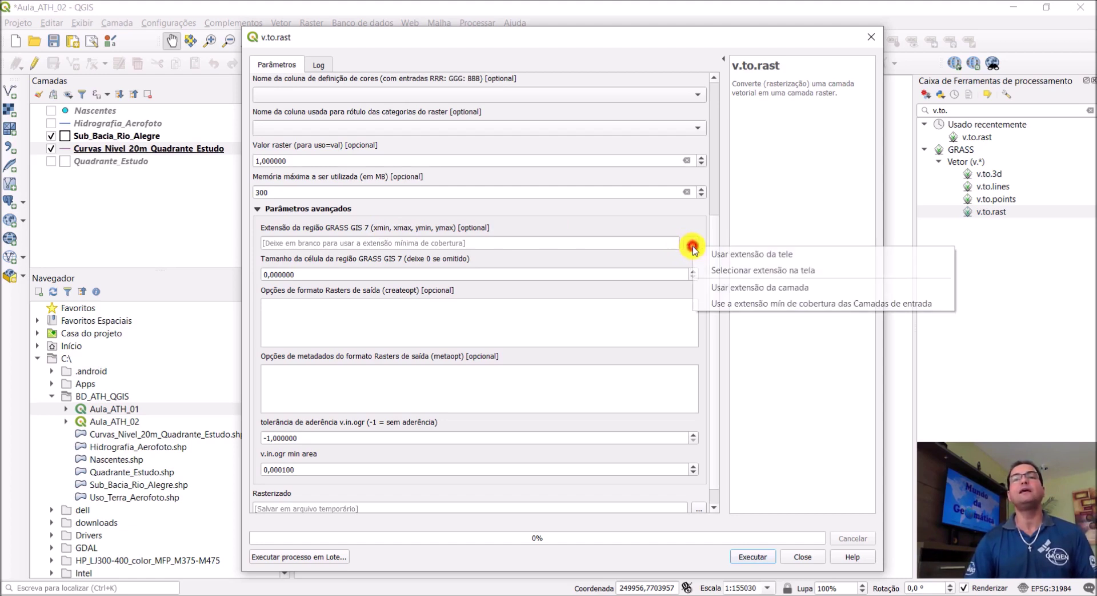
left_click(778, 293)
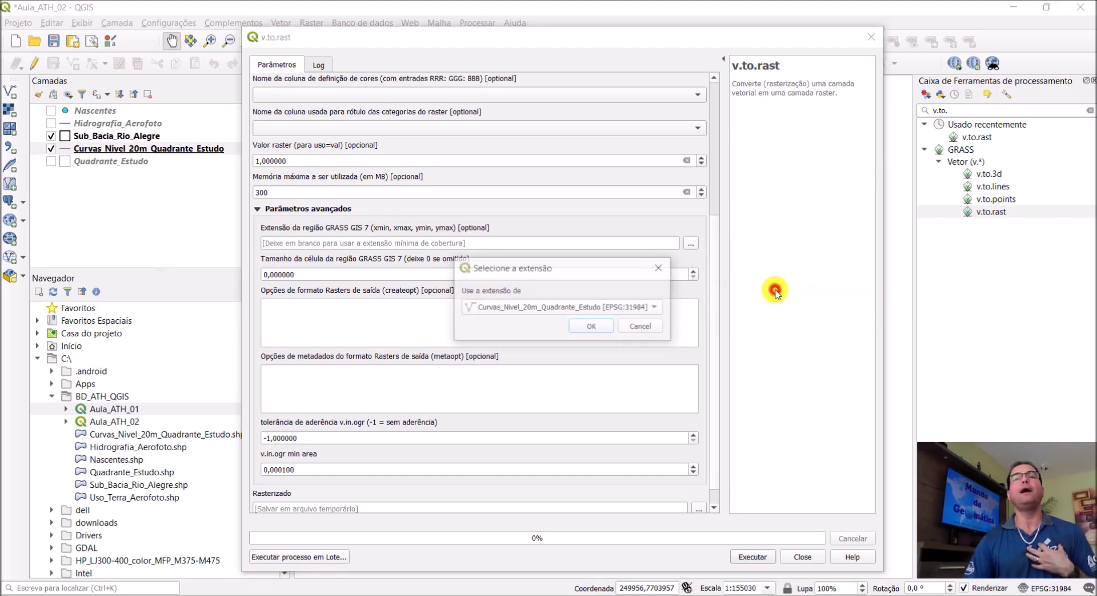
left_click(592, 326)
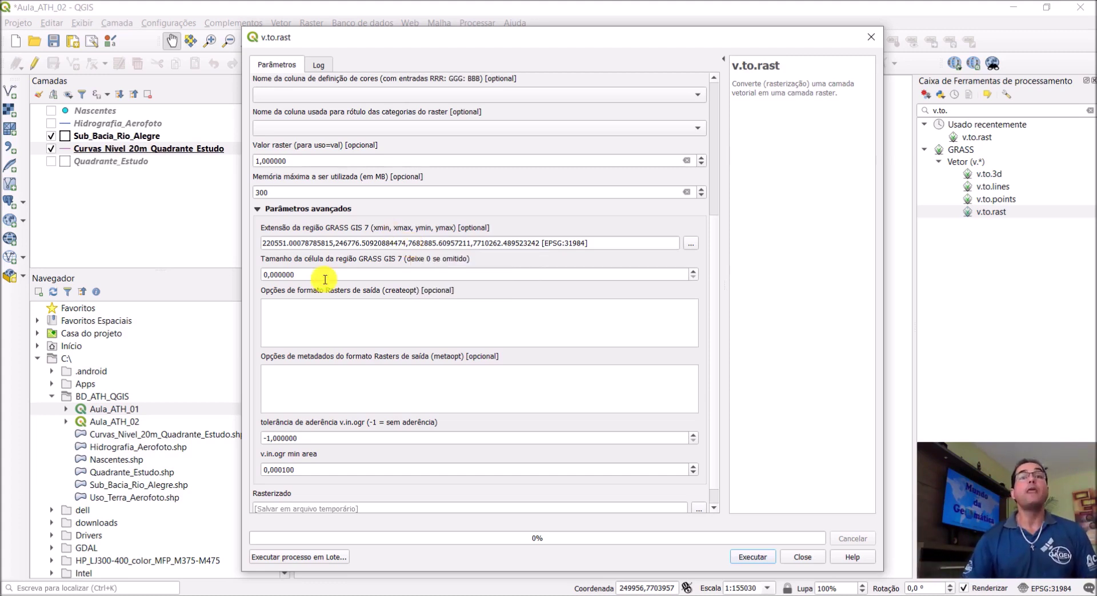
left_click(300, 276)
double_click(300, 275)
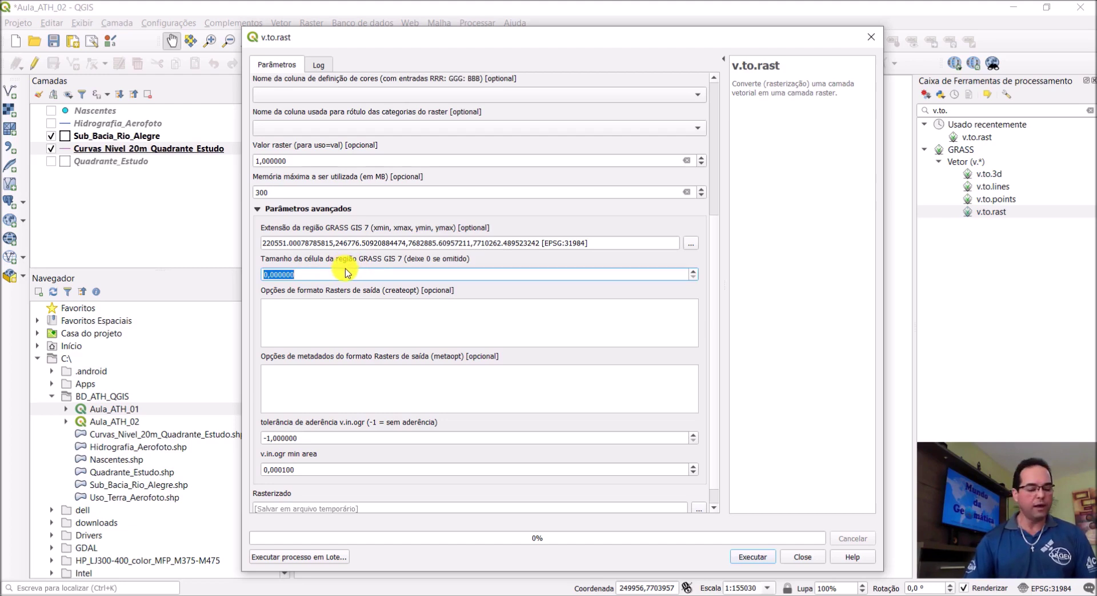
type("10")
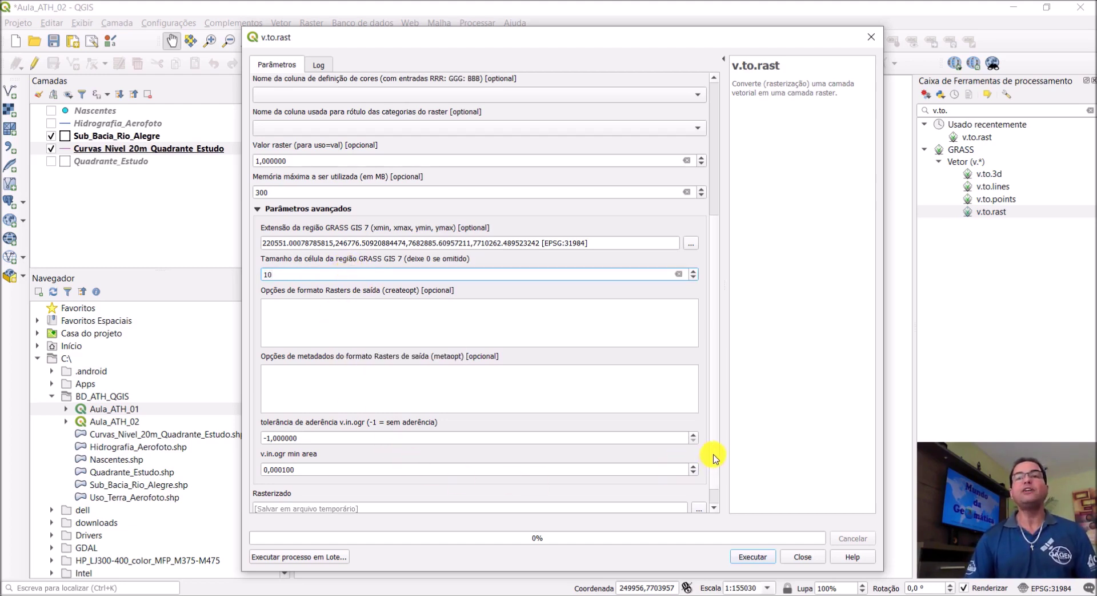
Set the rasterized output to be saved as the TIF file CN_Rater in C:\BD_ATH_QGIS.
scroll(712, 456, "down", 1)
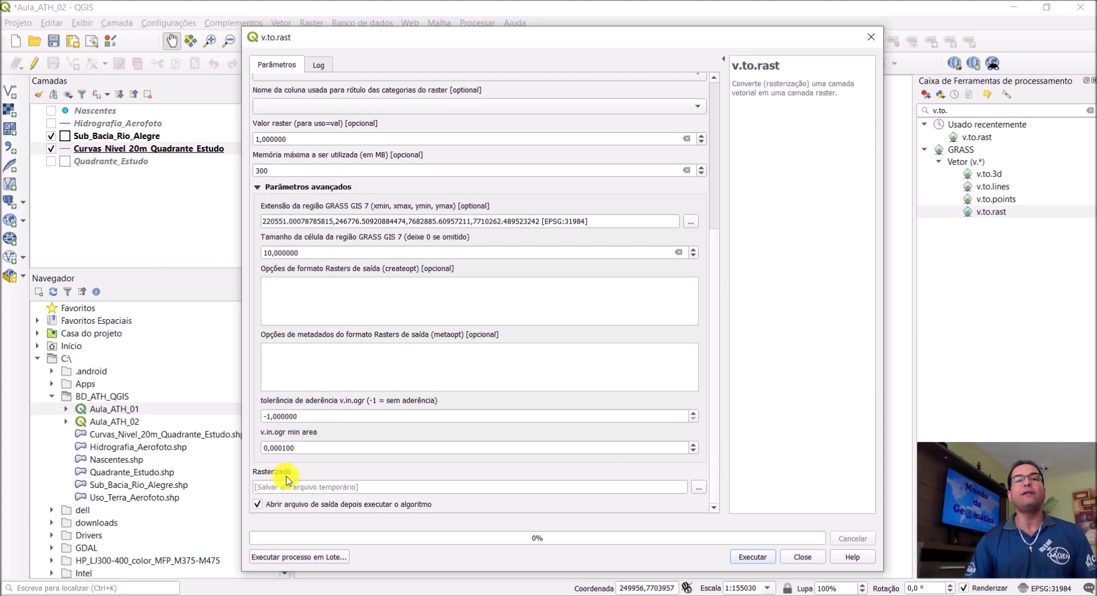
left_click(701, 489)
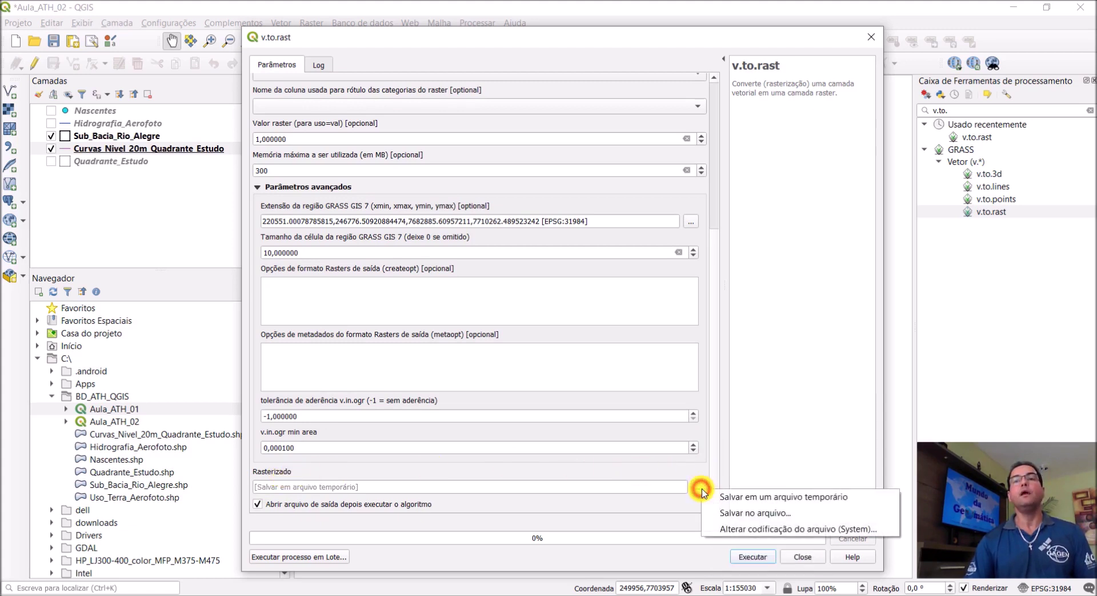
left_click(763, 512)
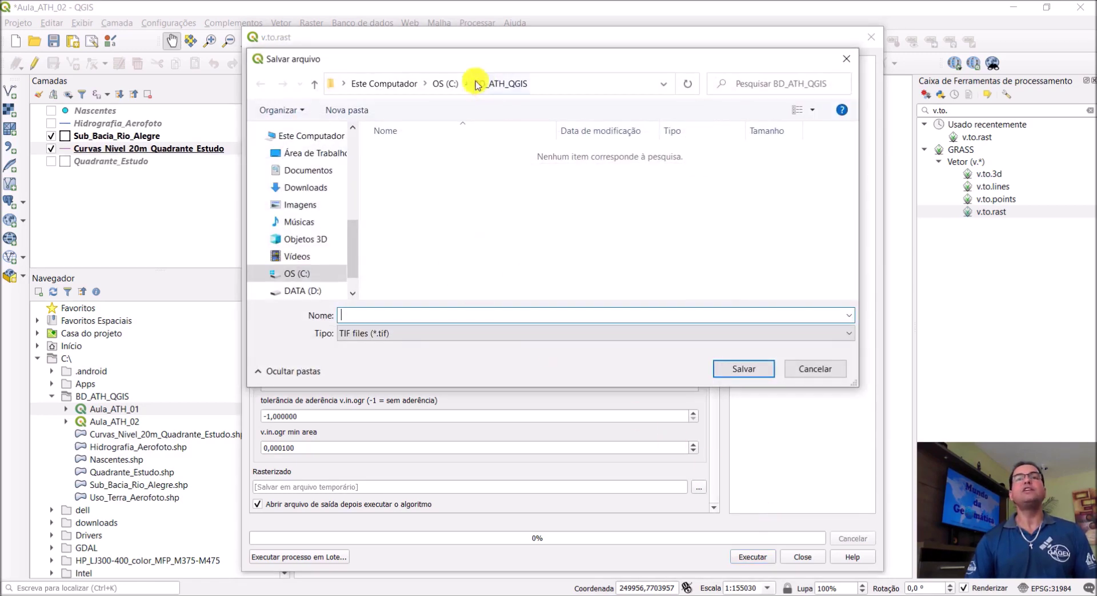
left_click(299, 273)
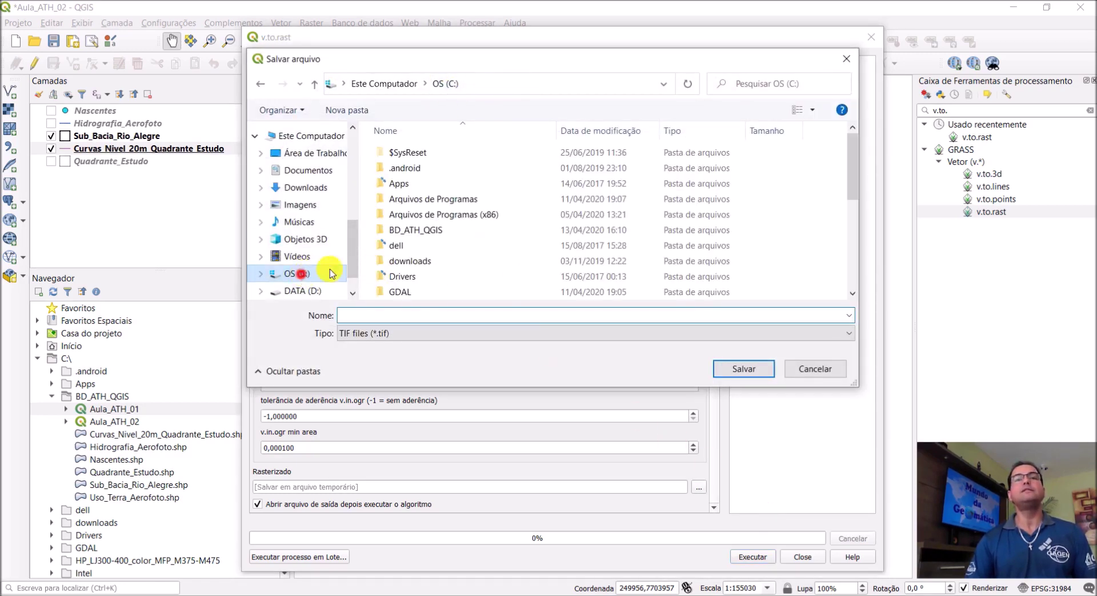
left_click(424, 230)
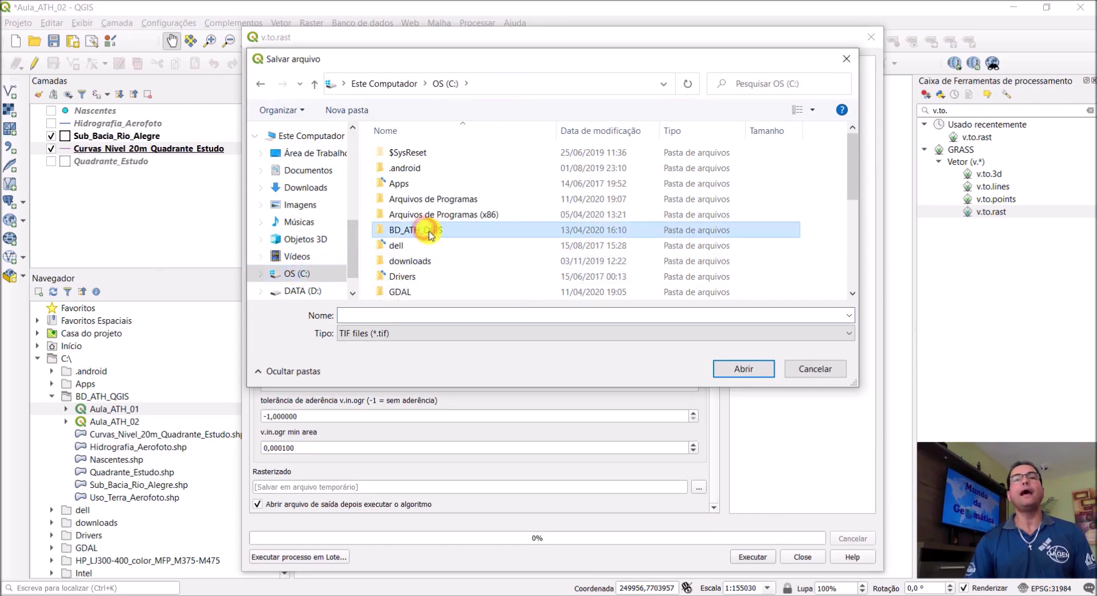
double_click(425, 230)
left_click(376, 315)
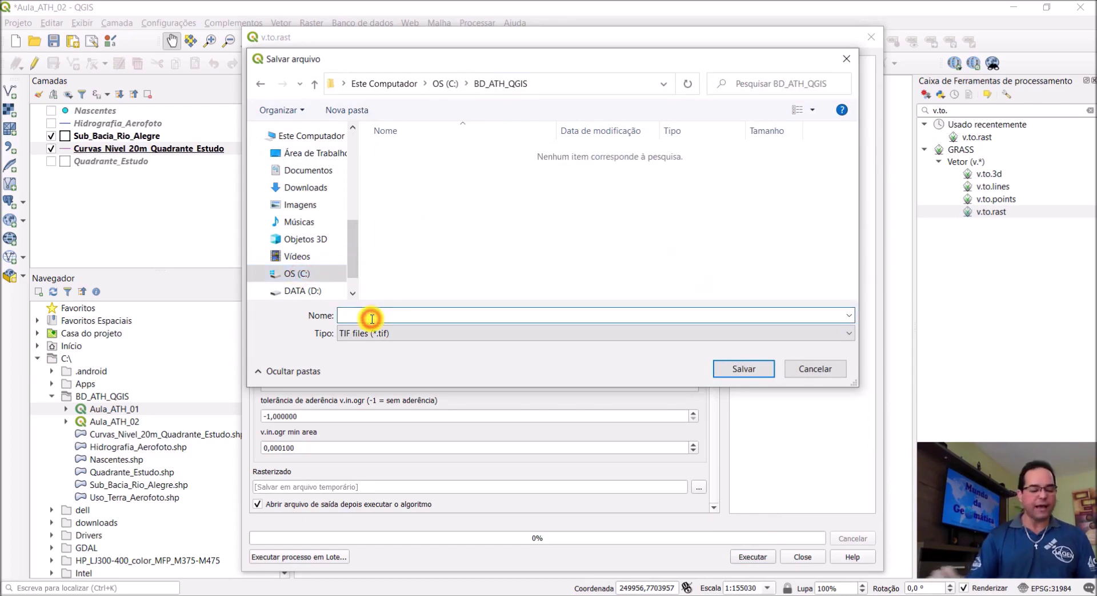
type("CN_Rater")
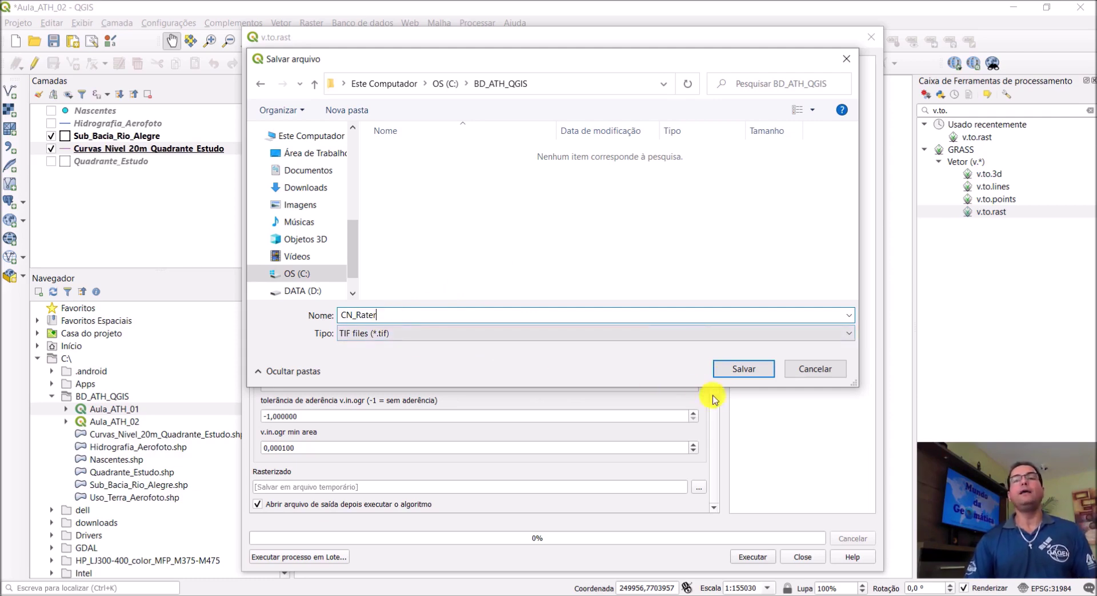
left_click(746, 369)
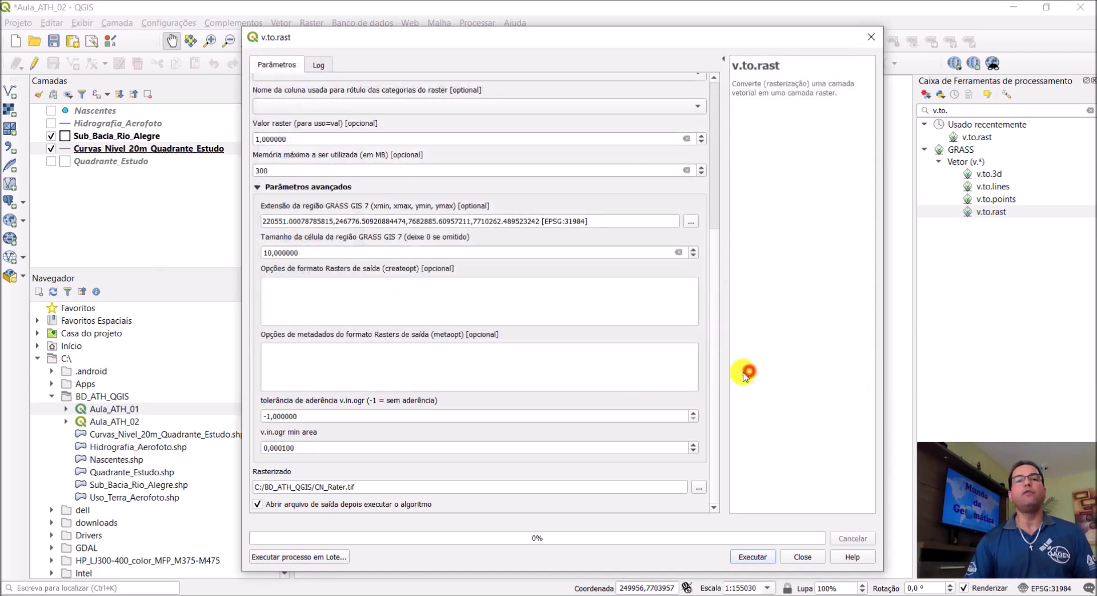
Turn off opening the output file after execution and run the v.to.rast rasterization, closing the tool when it finishes.
left_click(257, 505)
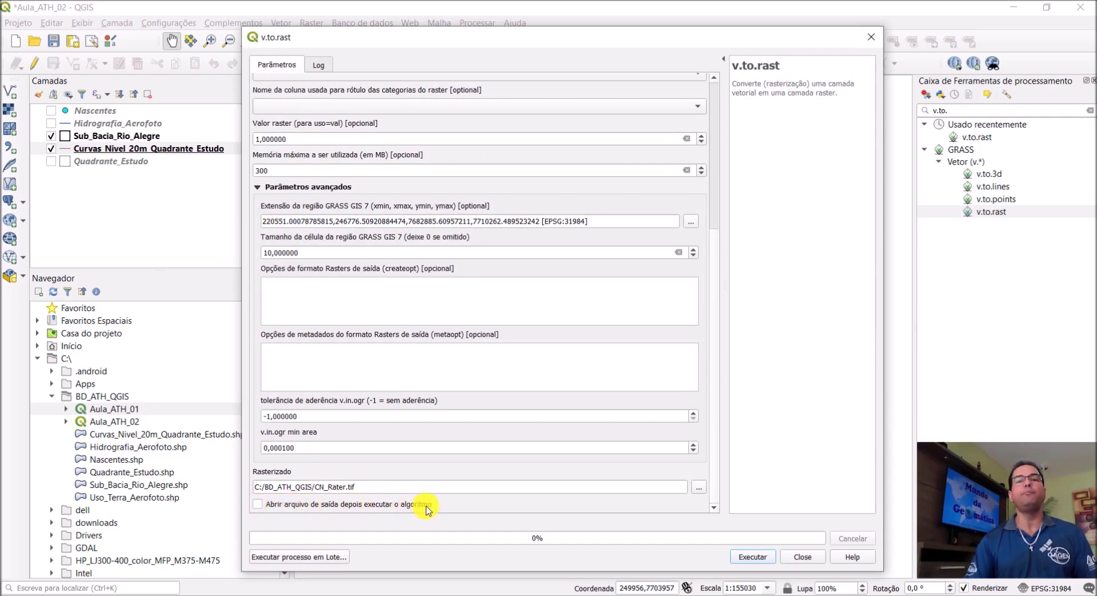
left_click(754, 557)
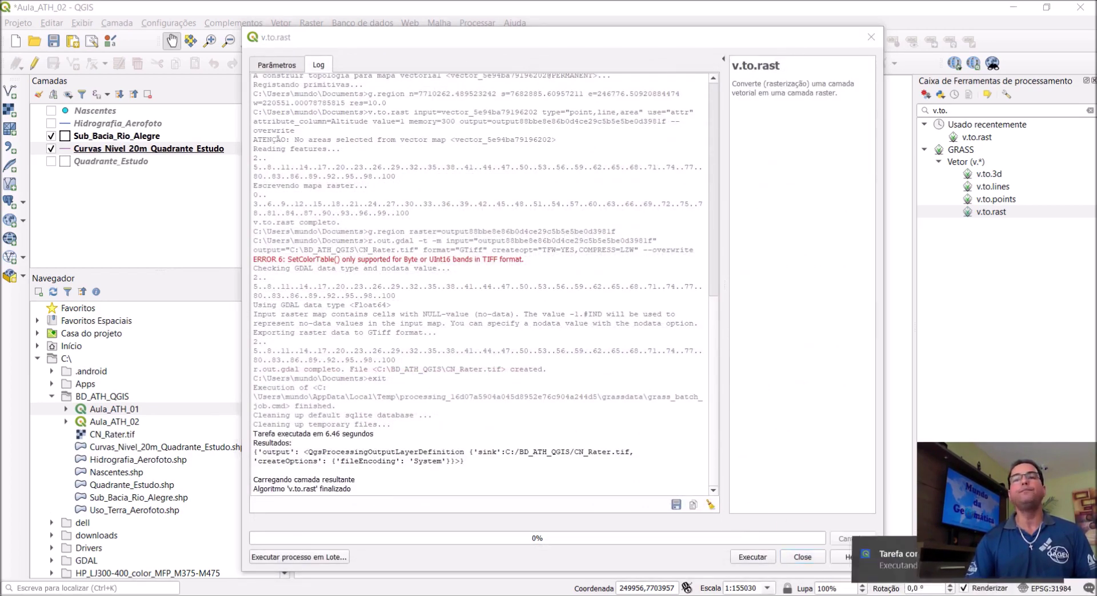
left_click(803, 556)
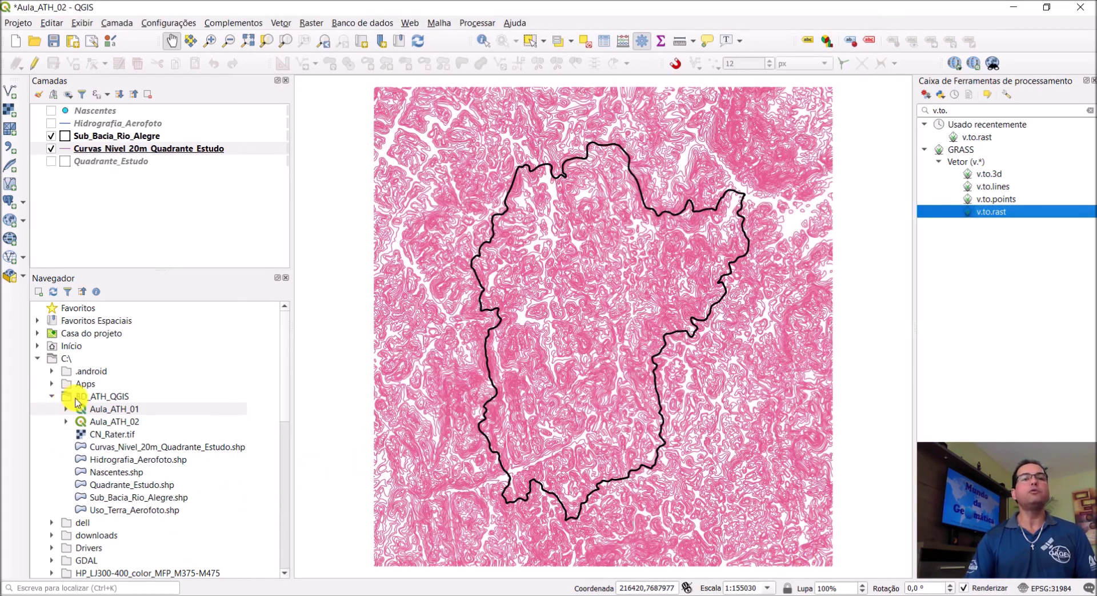
Add CN_Rater.tif from the BD_ATH_QGIS folder to the project directly below Sub_Bacia_Rio_Alegre, and hide the 20 m contour line layer.
left_click(103, 438)
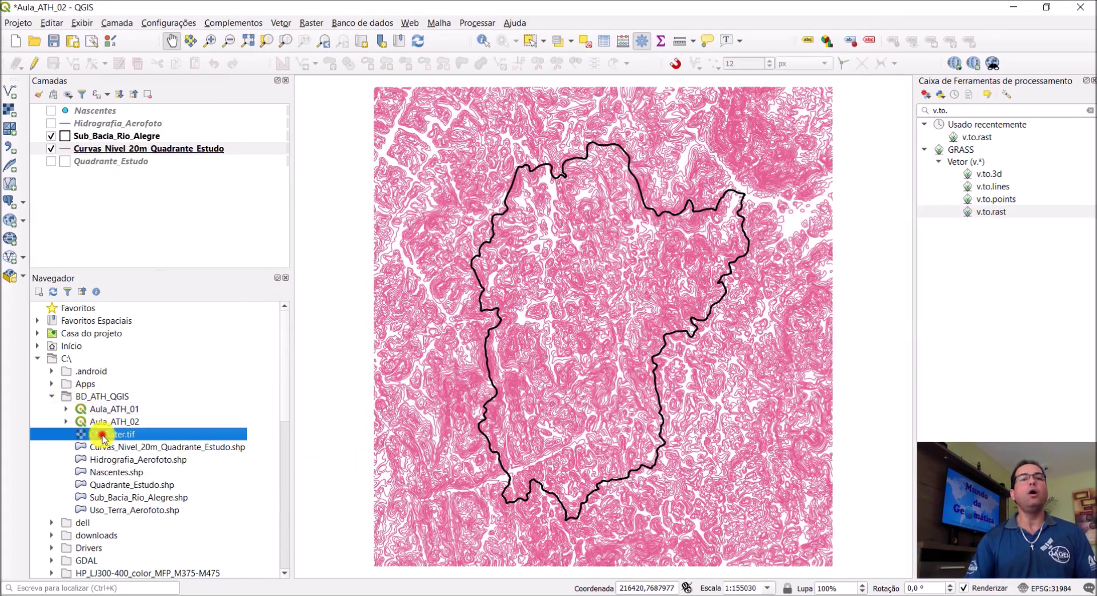
left_click(52, 292)
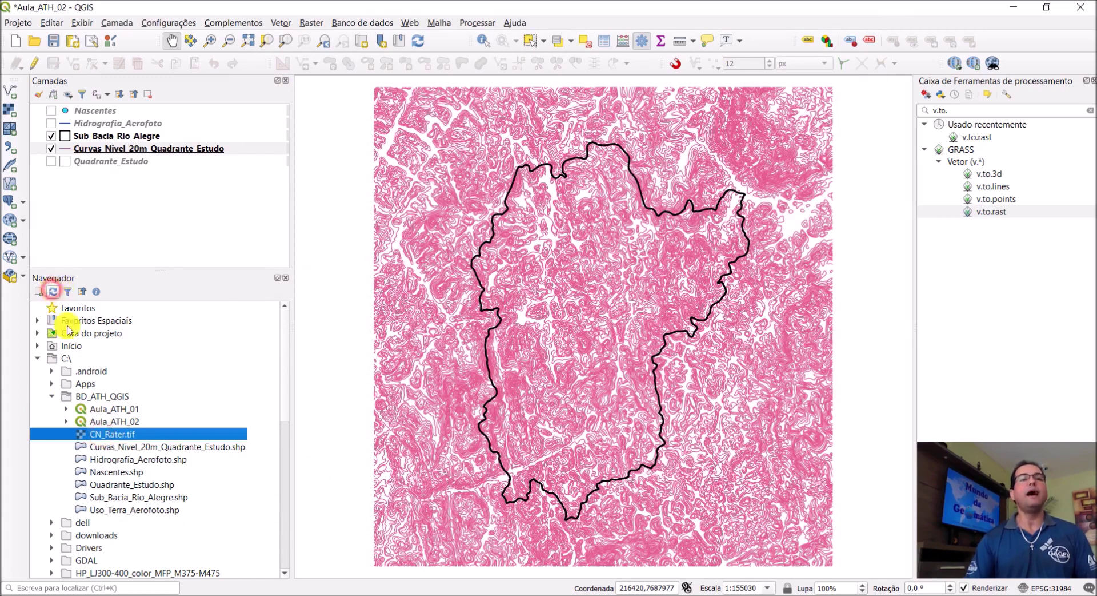
left_click(98, 394)
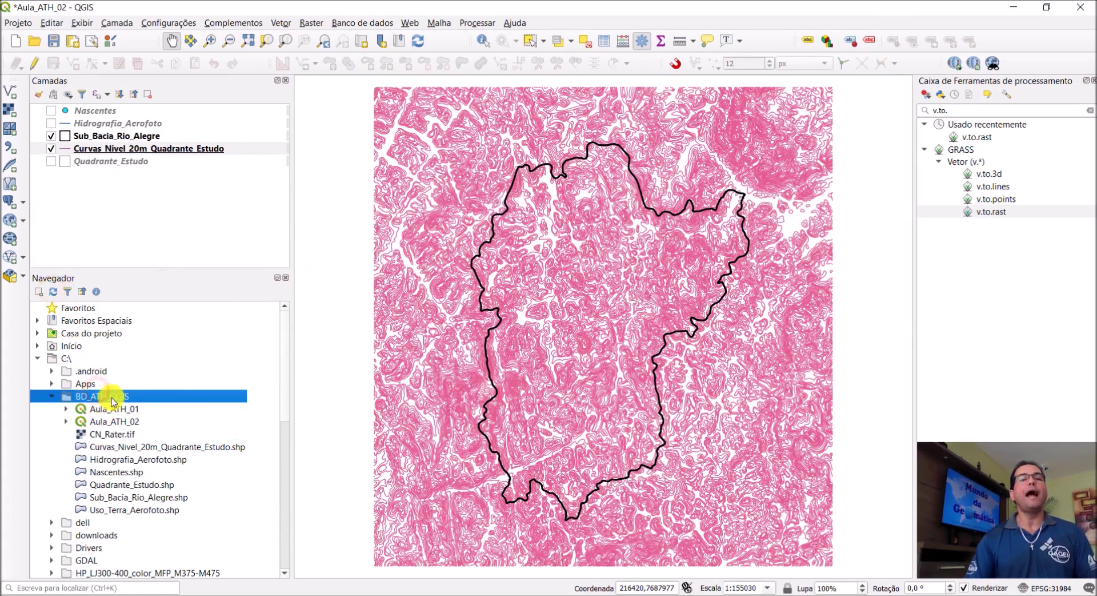
left_click(119, 437)
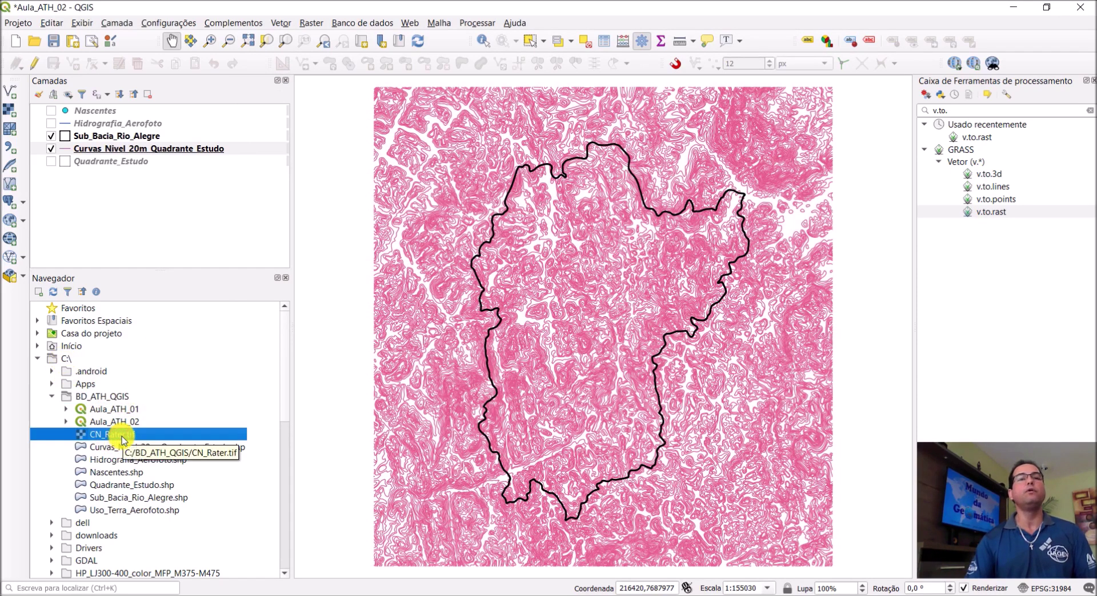
left_click_drag(127, 439, 95, 148)
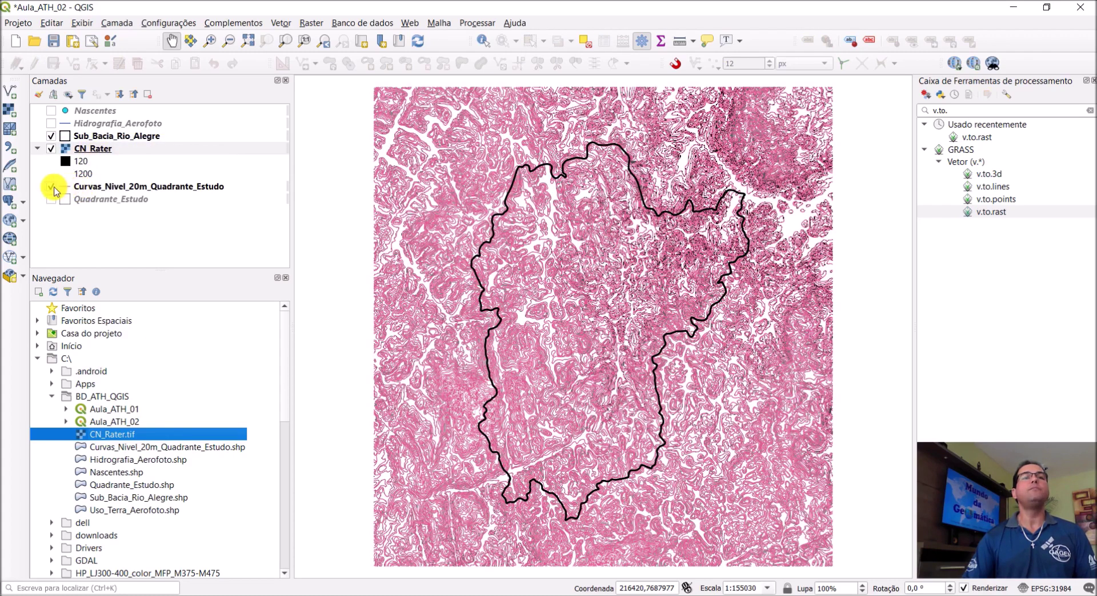
left_click(52, 187)
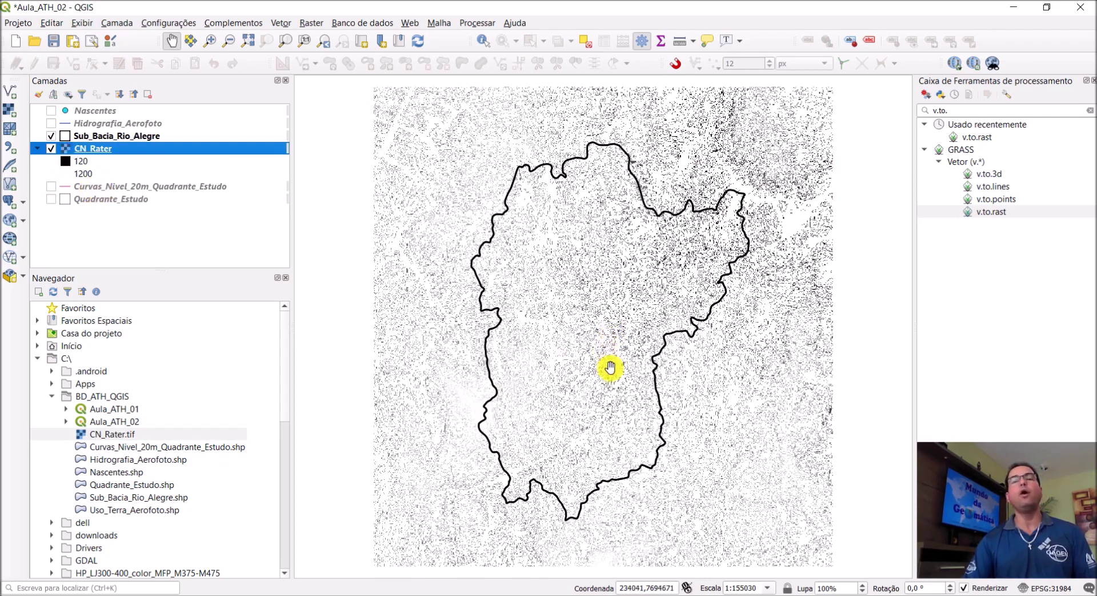
Examine the rasterized contour cells of CN_Rater up close, then return to the layer's full extent.
left_click(215, 42)
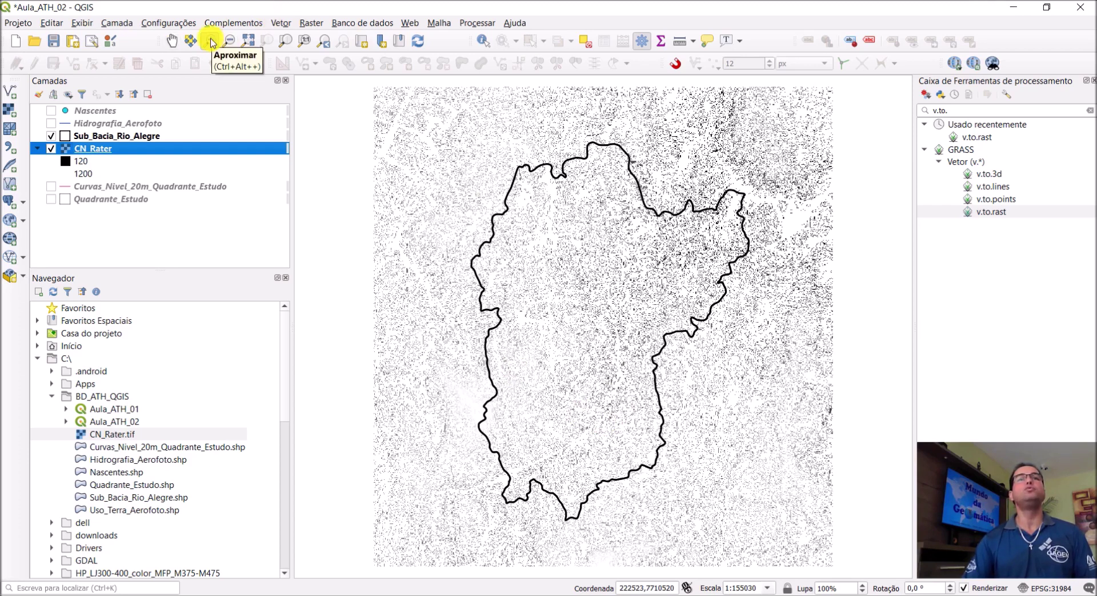
left_click_drag(410, 306, 510, 369)
left_click_drag(467, 321, 592, 433)
left_click_drag(436, 311, 620, 458)
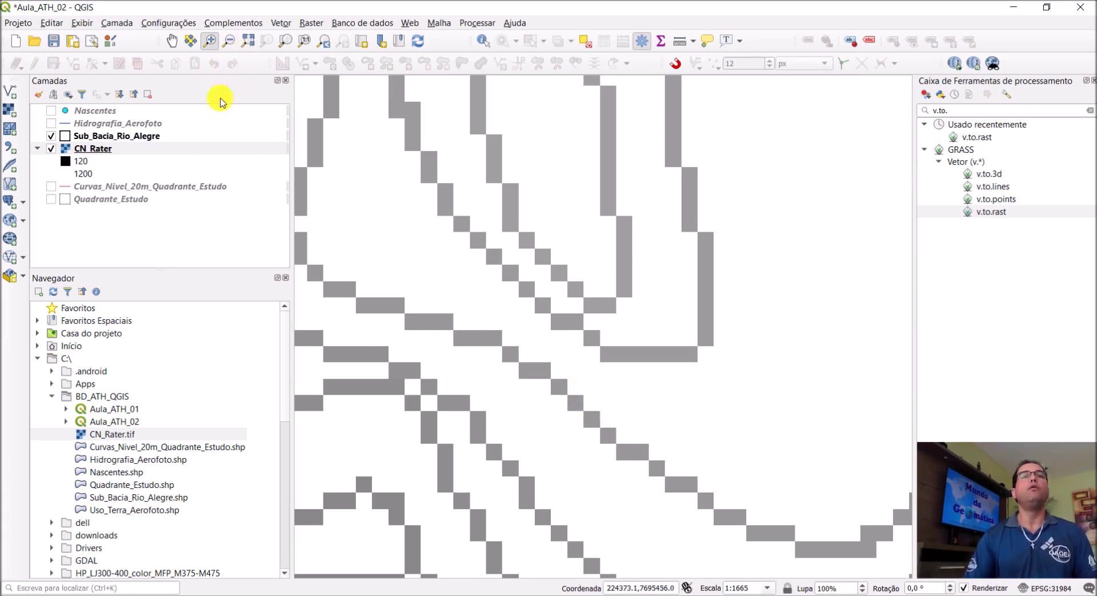
right_click(107, 154)
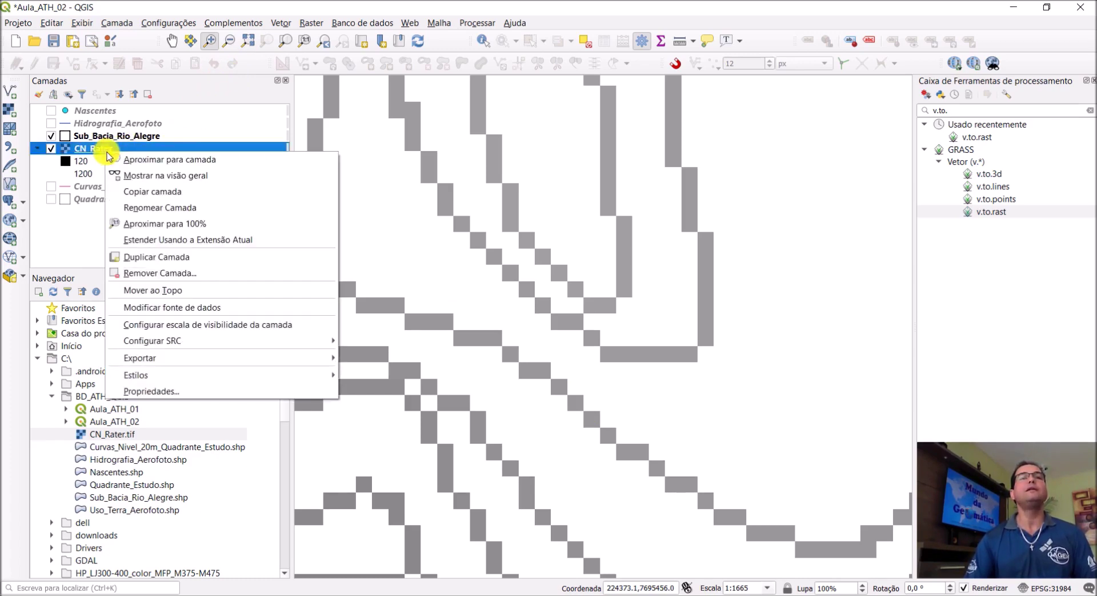
left_click(169, 161)
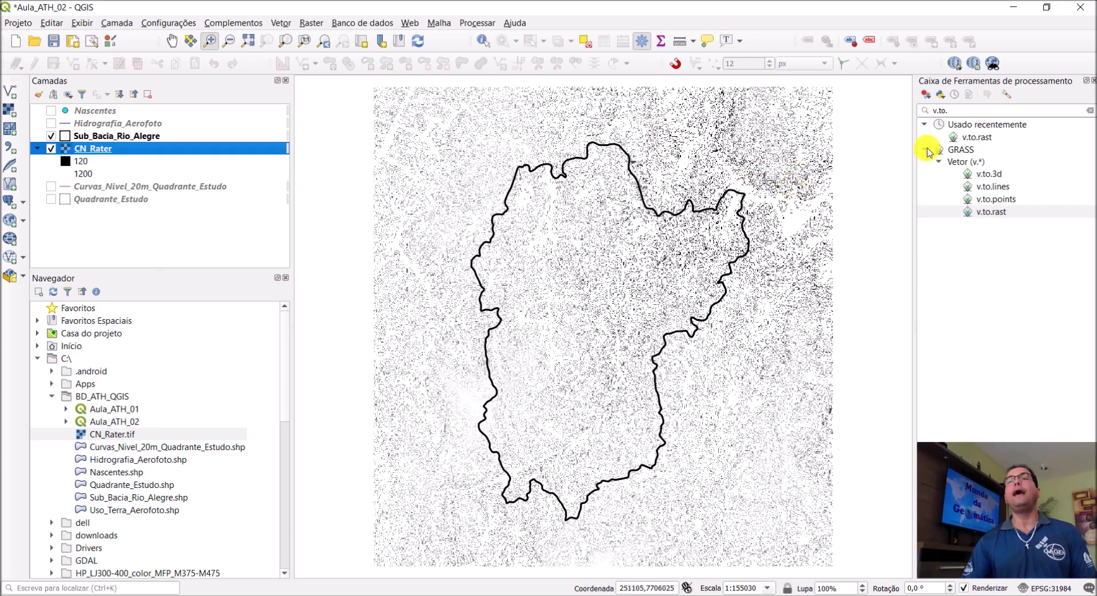
Search the processing toolbox for r.surf and open the GRASS r.surf.contour tool.
left_click(964, 110)
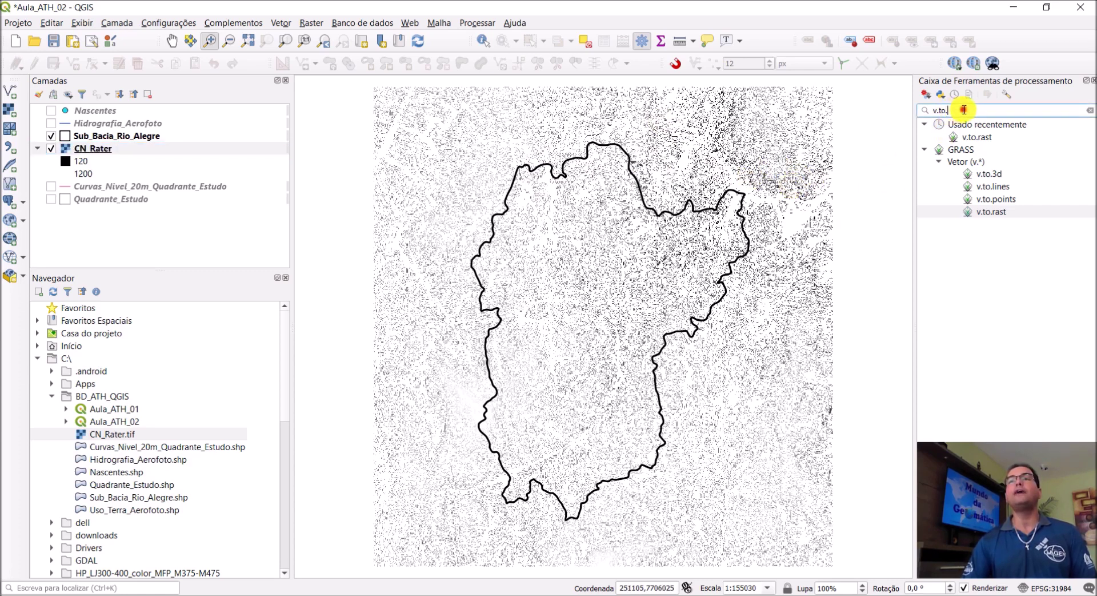
left_click_drag(964, 110, 914, 110)
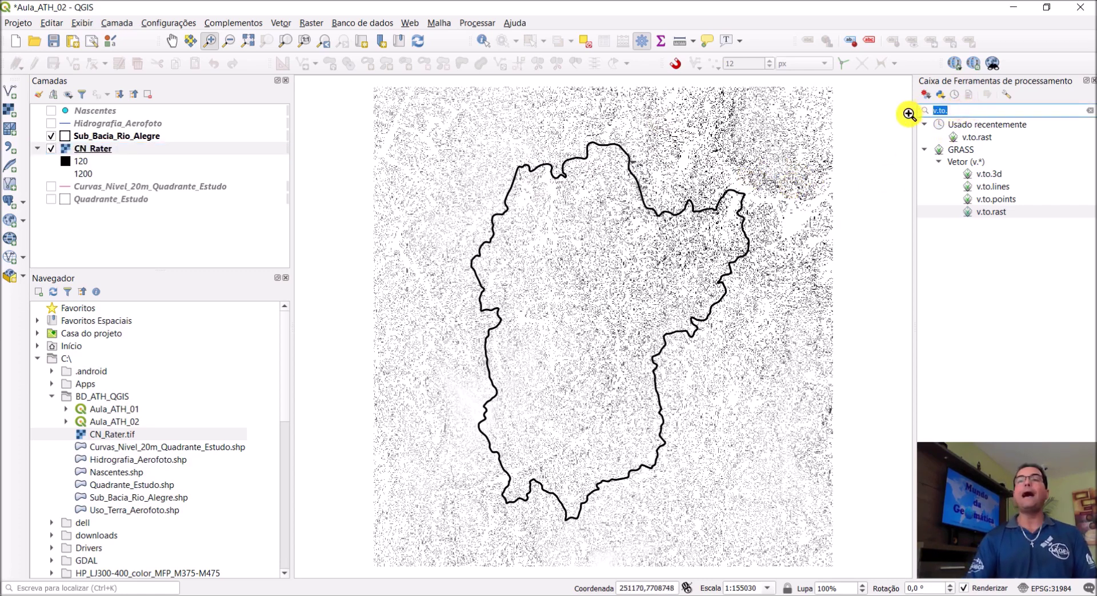
key("BackSpace")
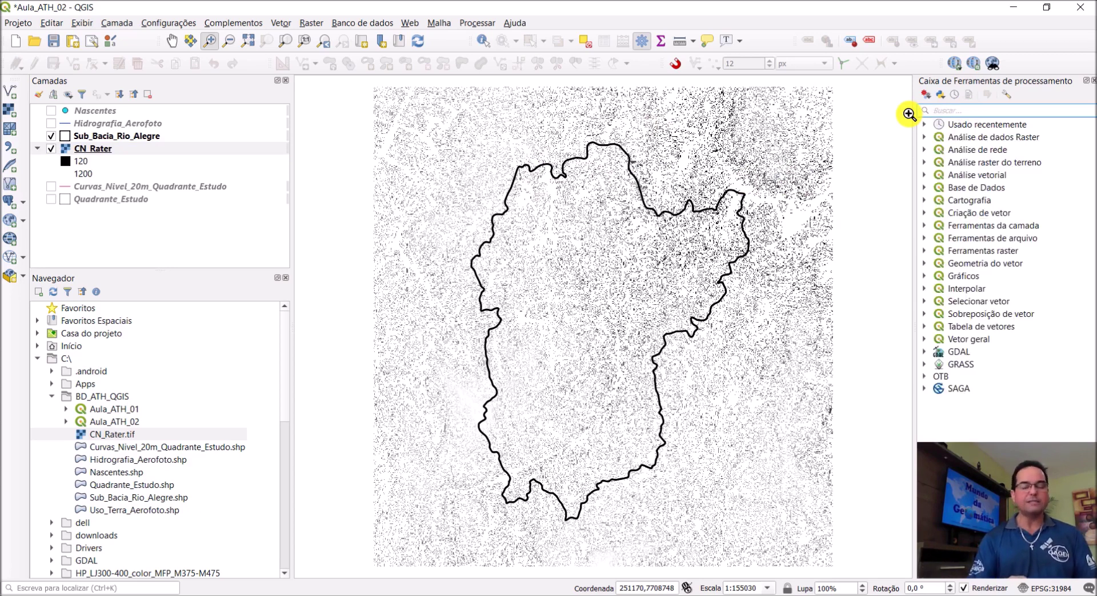
type("r.")
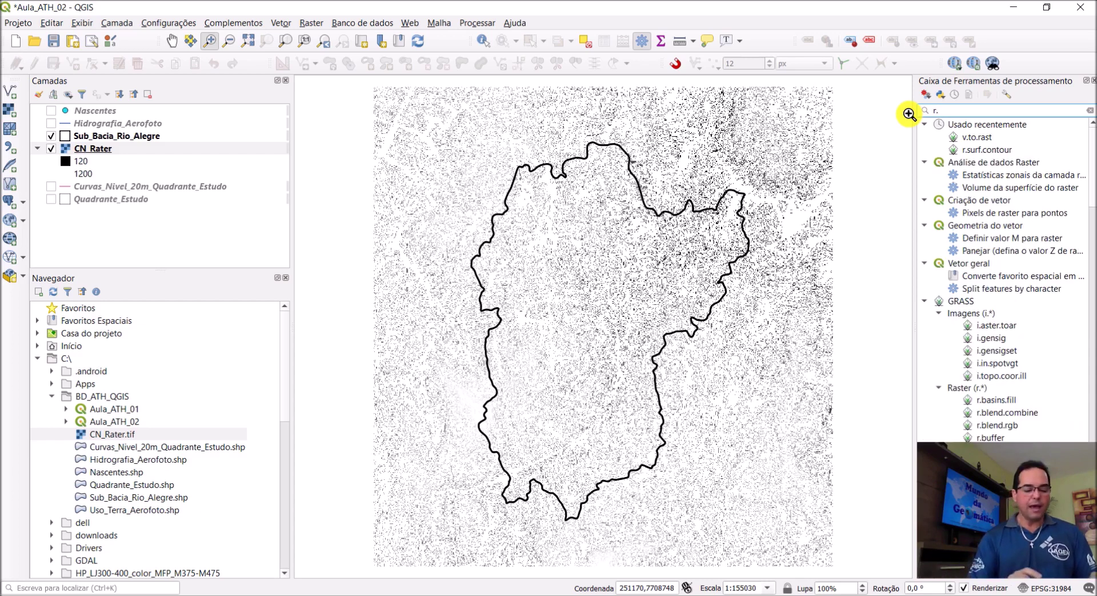
type("surf")
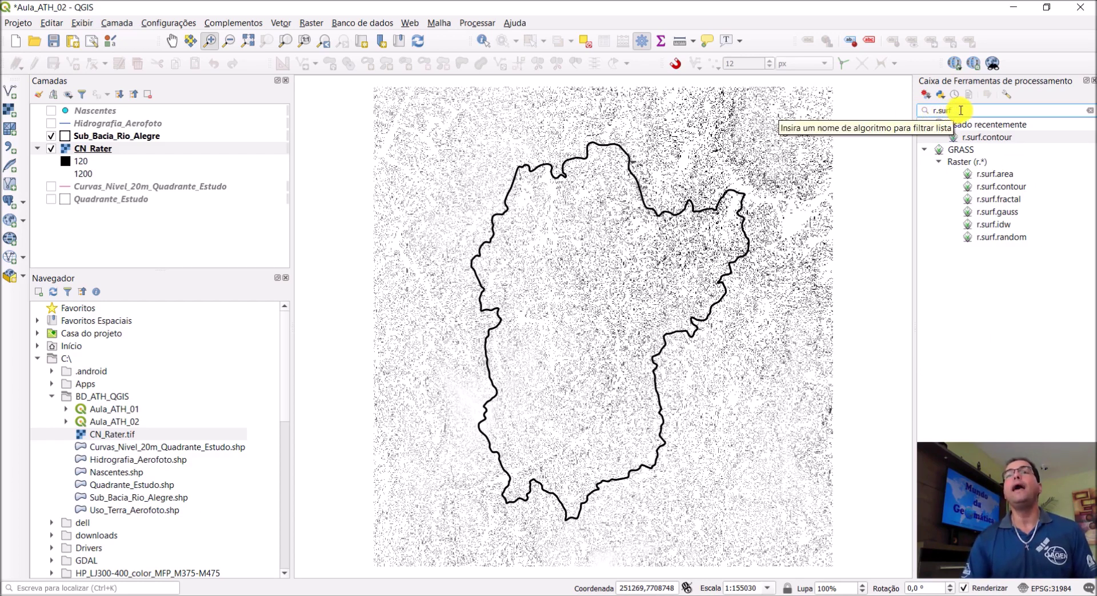
left_click(1024, 190)
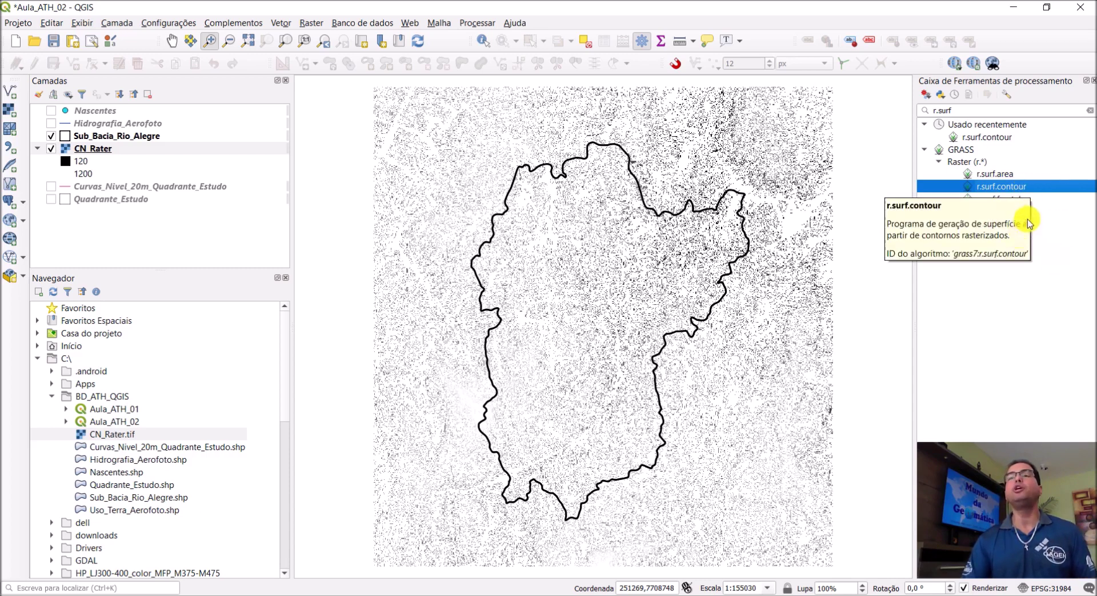
double_click(1039, 189)
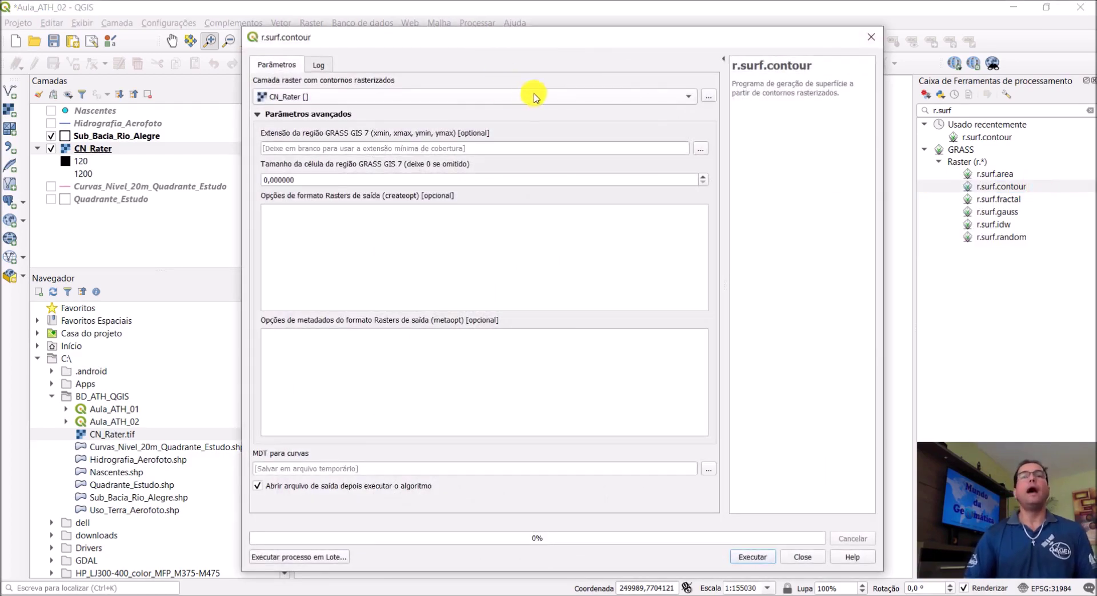
Choose CN_Rater as the raster layer with rasterized contours, keeping the advanced parameters expanded.
left_click_drag(409, 39, 370, 21)
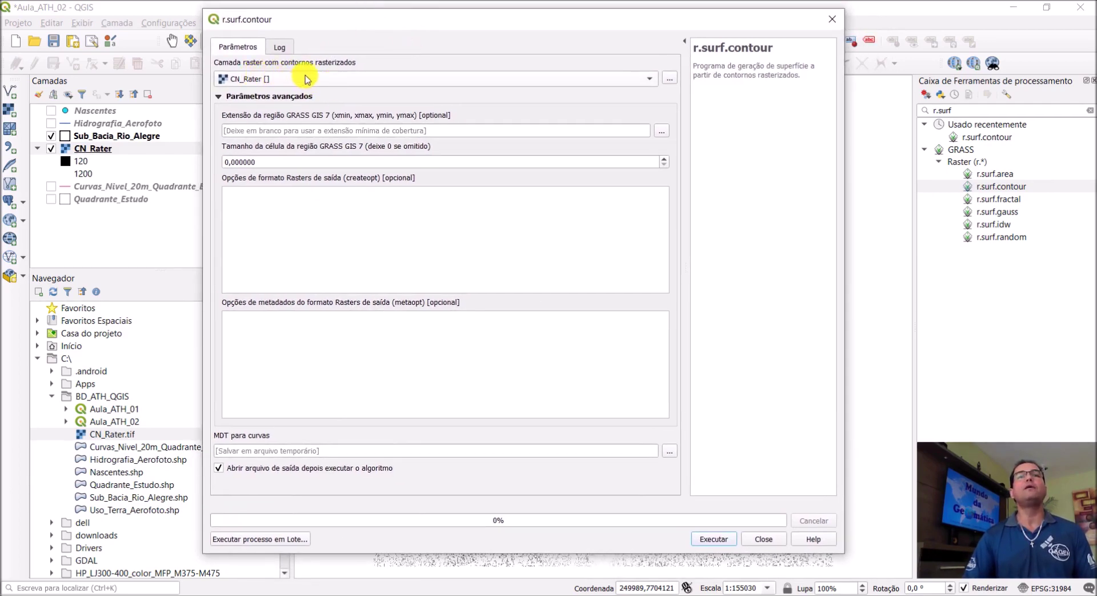
left_click(325, 80)
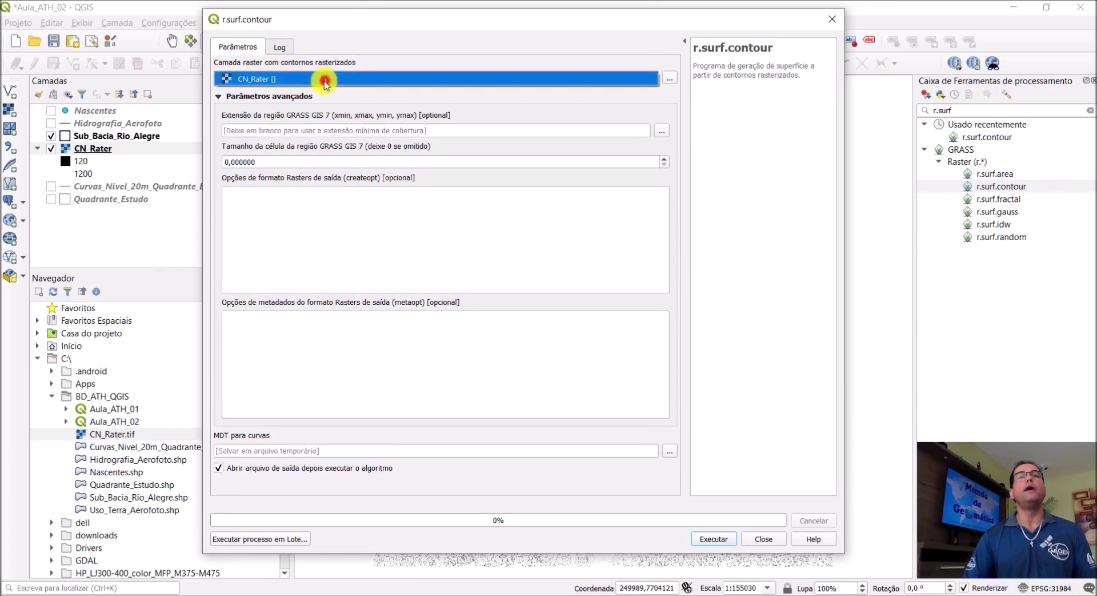
left_click(265, 83)
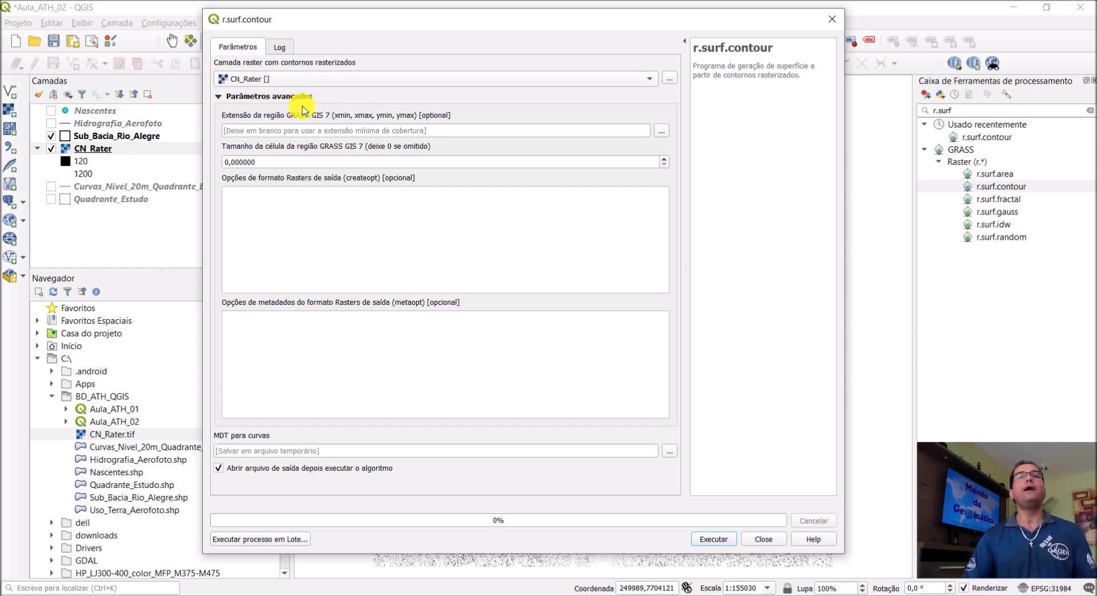
left_click(219, 97)
left_click(218, 97)
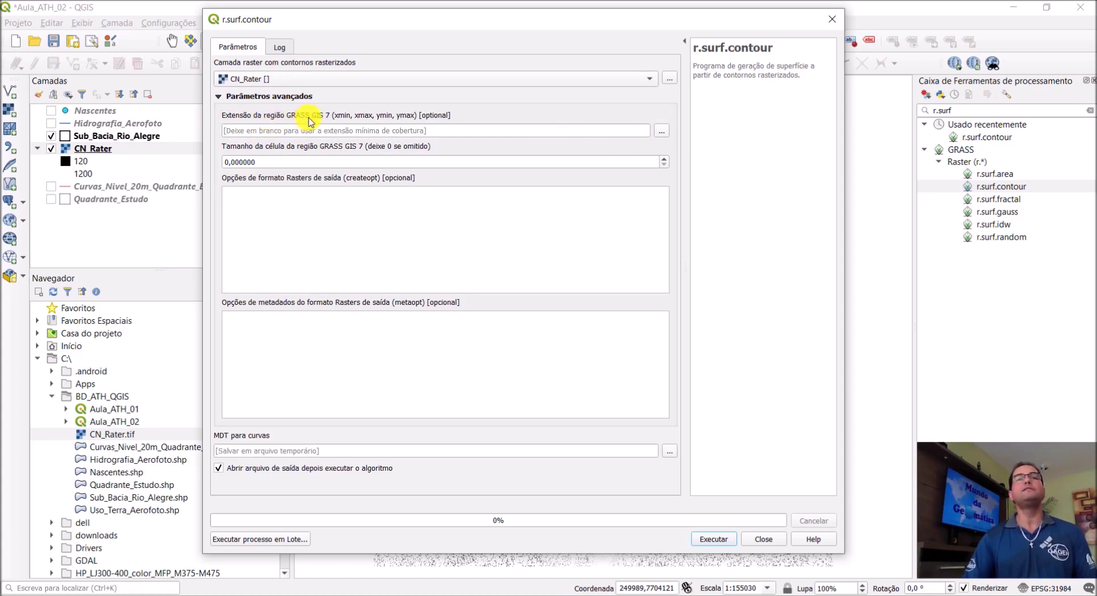
Set the GRASS region extent to that of the CN_Rater layer and the region cell size to 10.
left_click(662, 135)
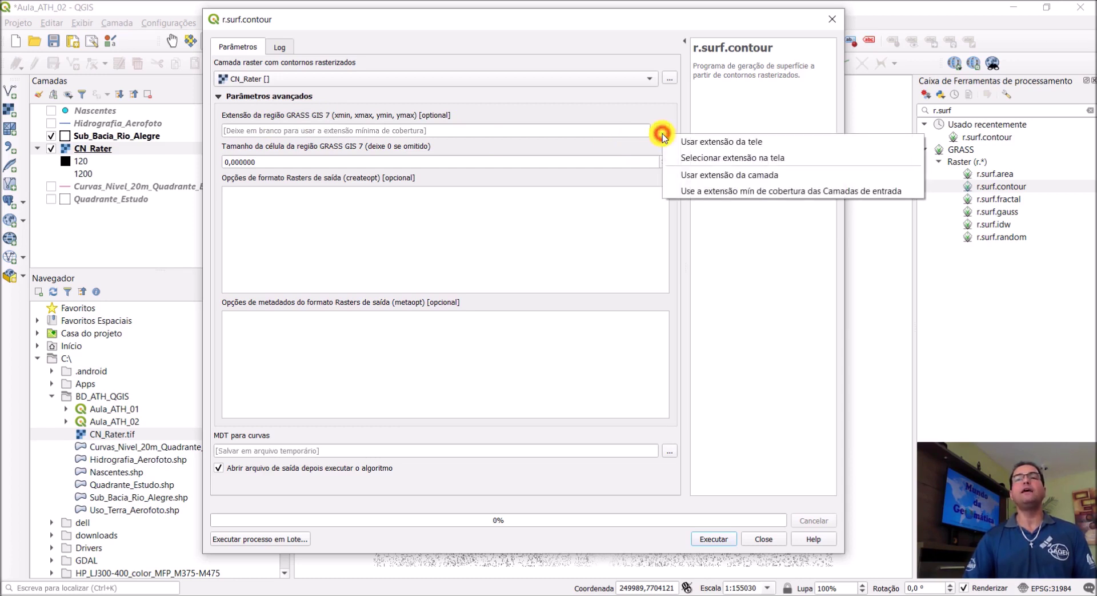
left_click(719, 182)
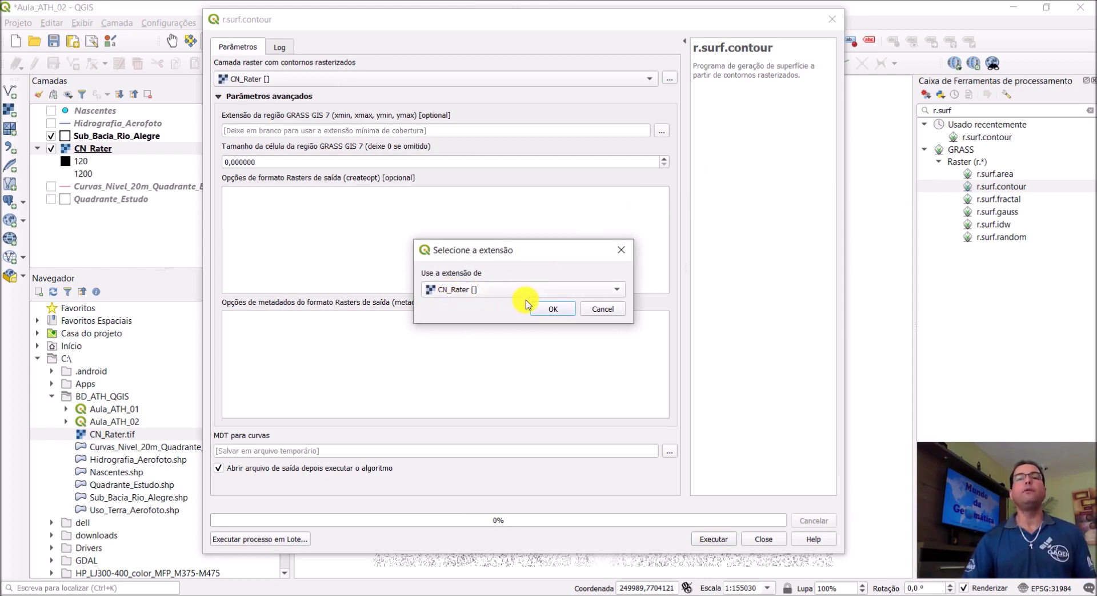
left_click(487, 291)
left_click(487, 289)
left_click(559, 308)
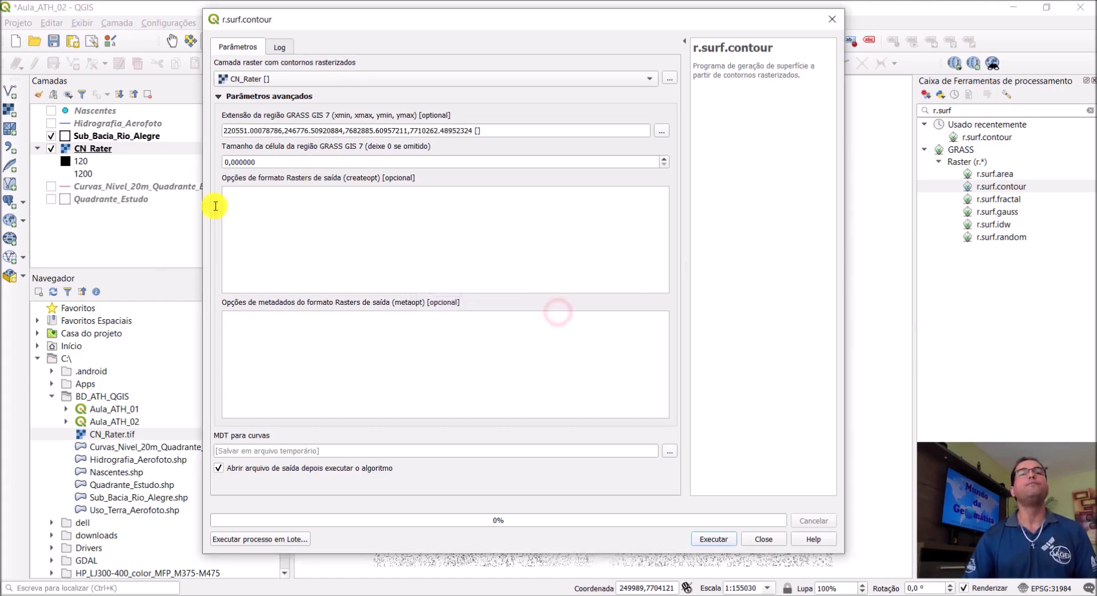
double_click(262, 162)
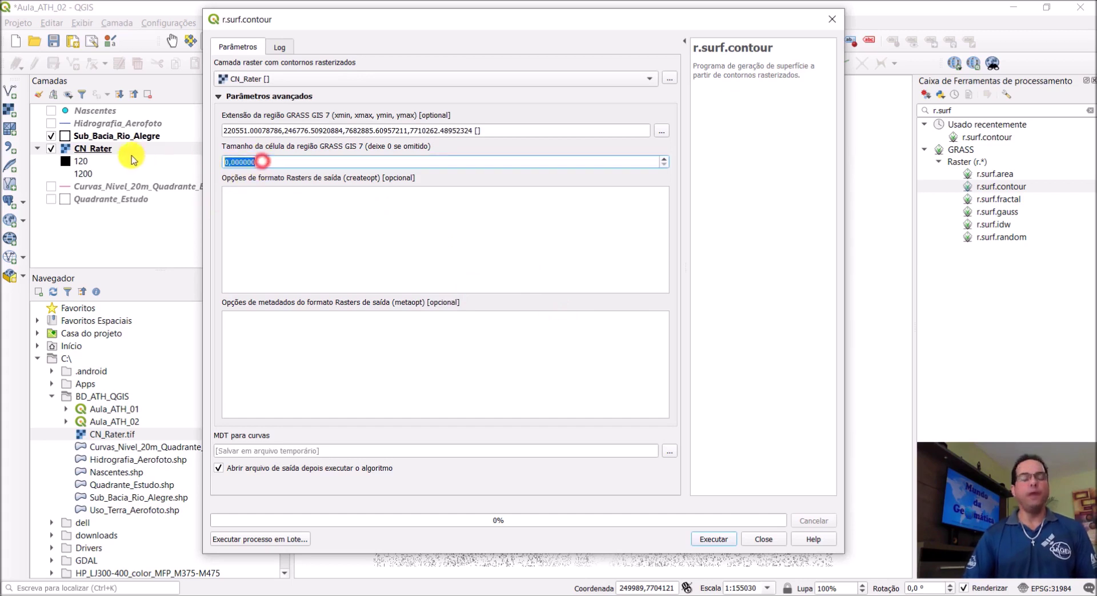
type("10")
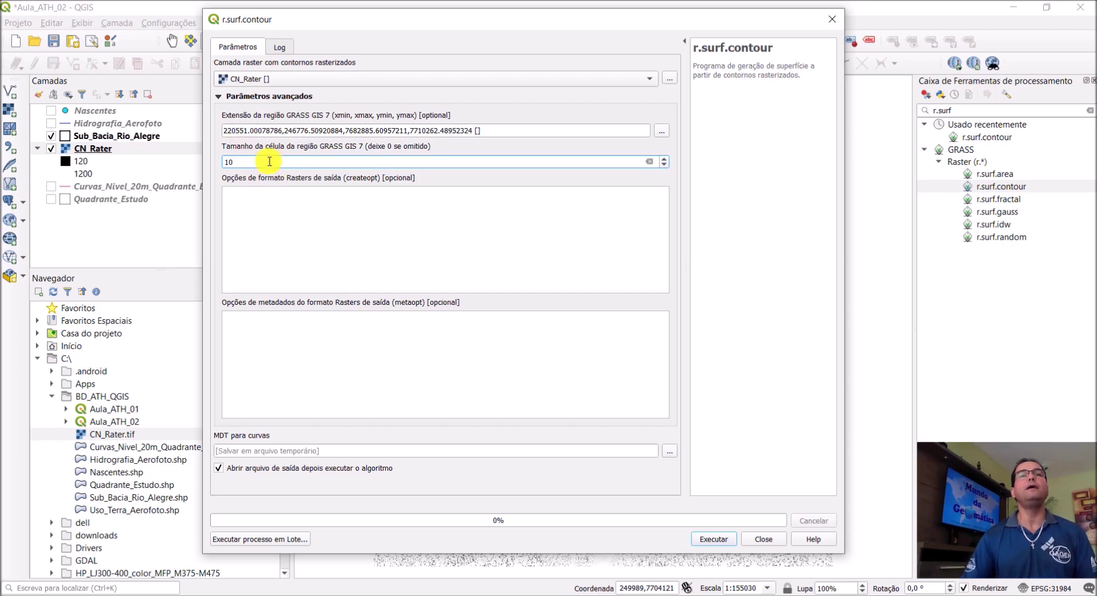
Set the interpolated surface output to be saved as the TIF file MDE in C:\BD_ATH_QGIS.
left_click(219, 468)
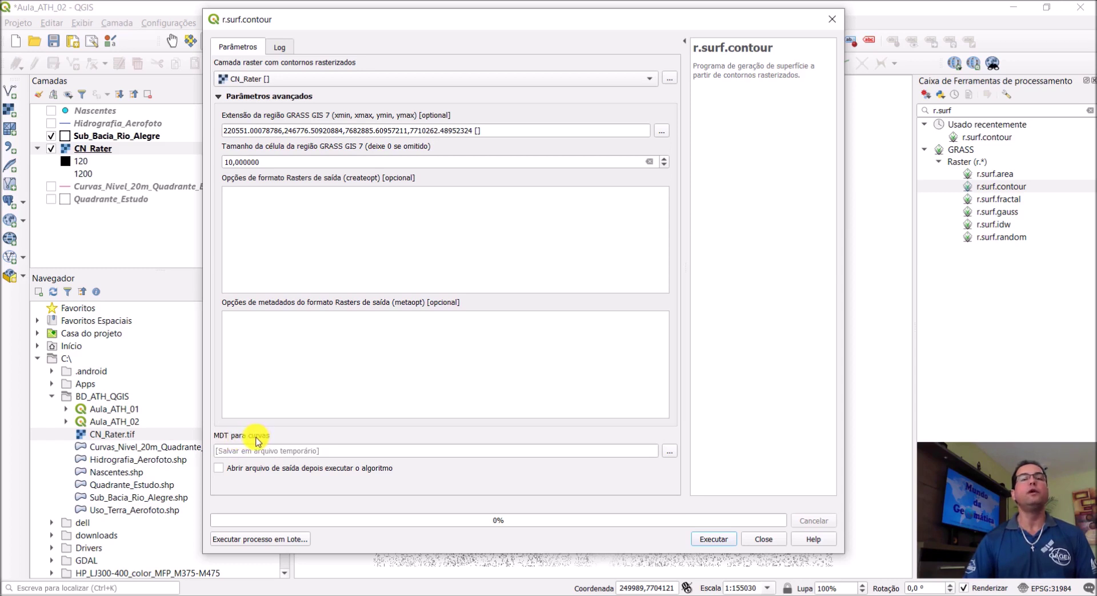
left_click(670, 451)
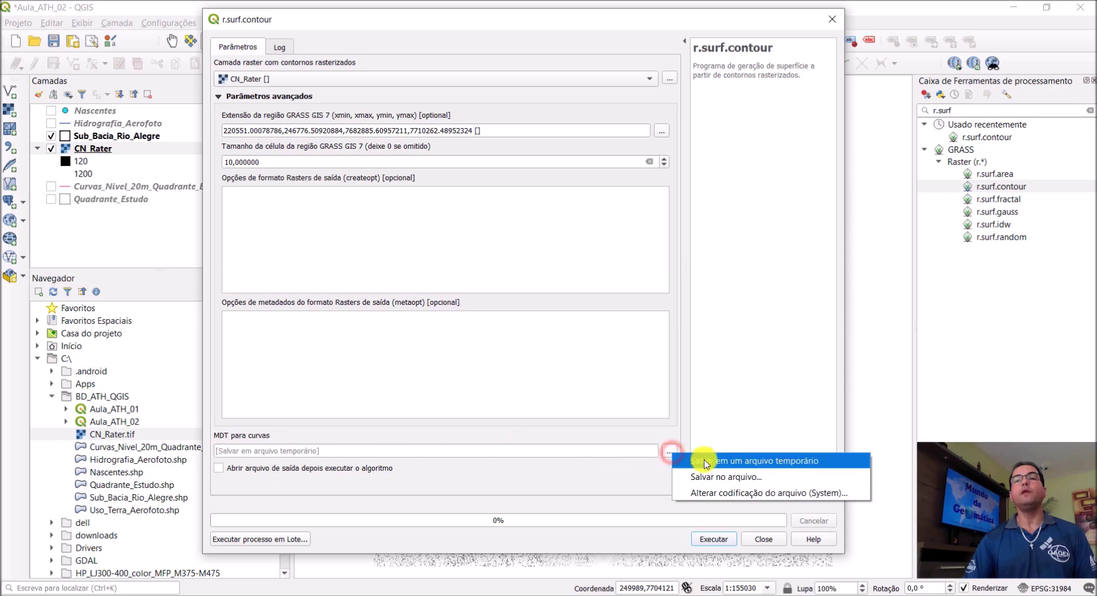
left_click(733, 482)
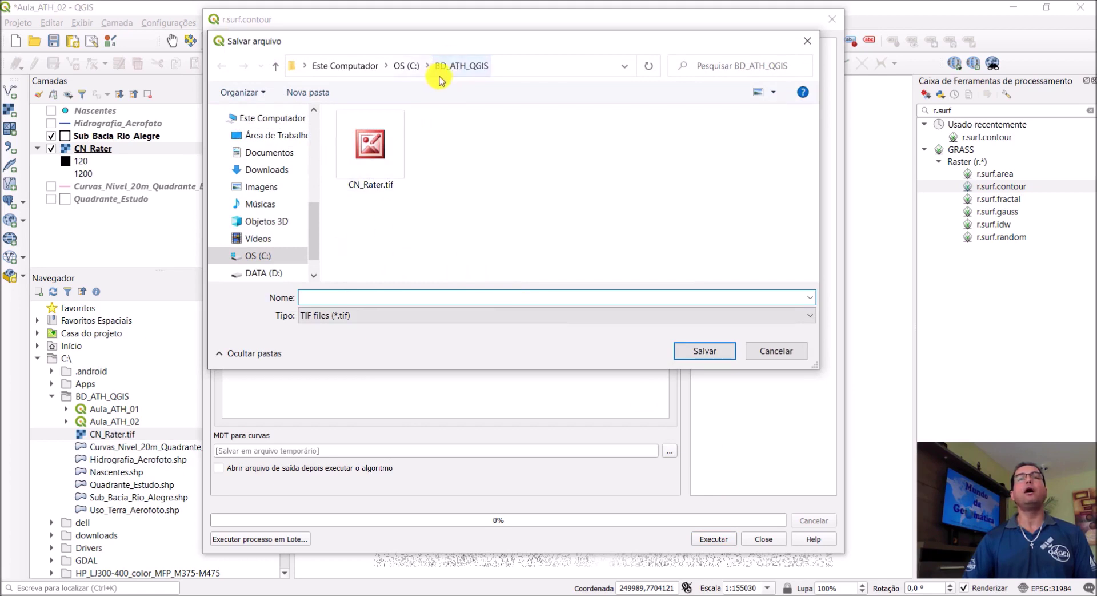
left_click(338, 295)
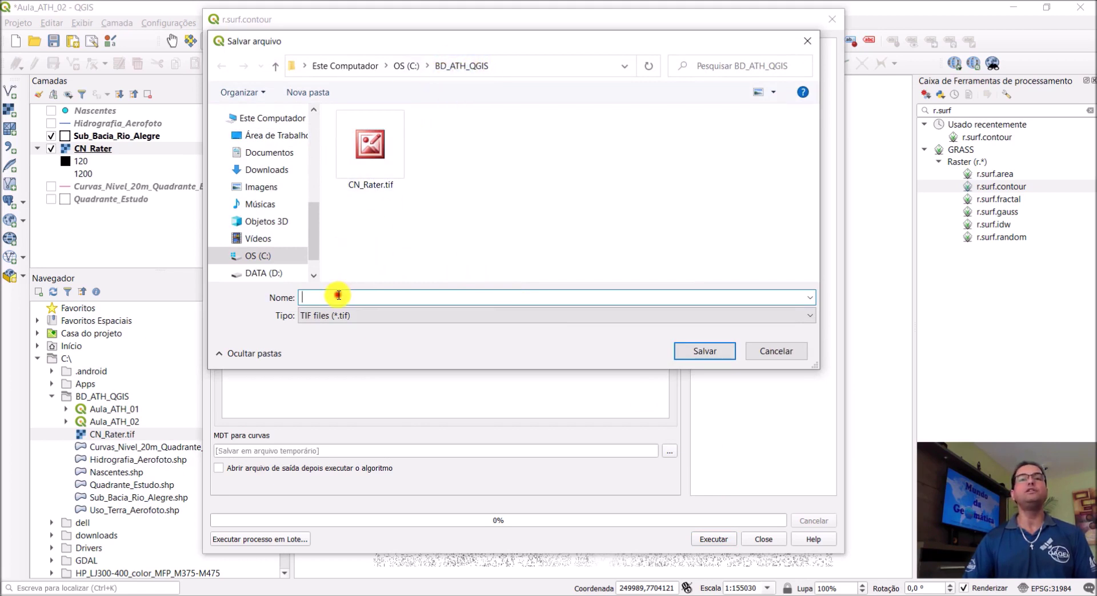
type("MDE")
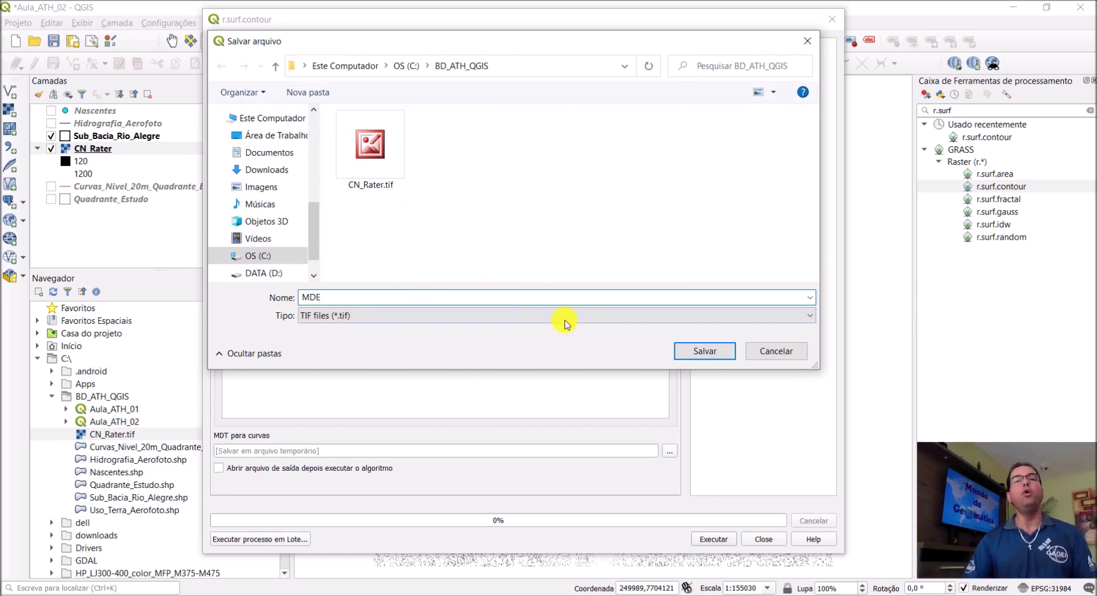
left_click(702, 356)
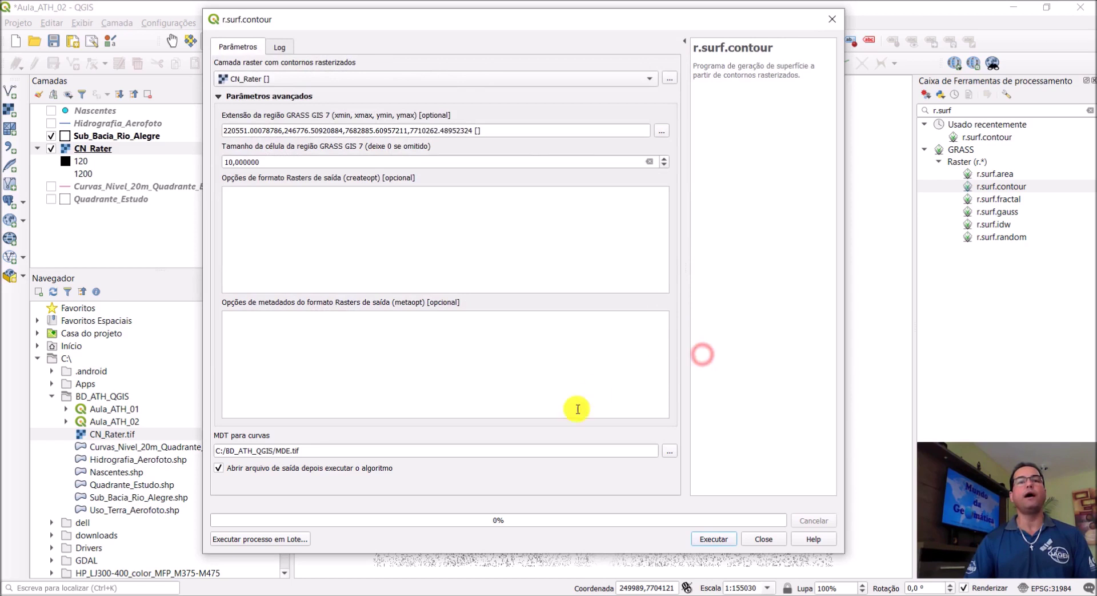
Turn off opening the output file after execution and run the r.surf.contour surface generation.
left_click(232, 468)
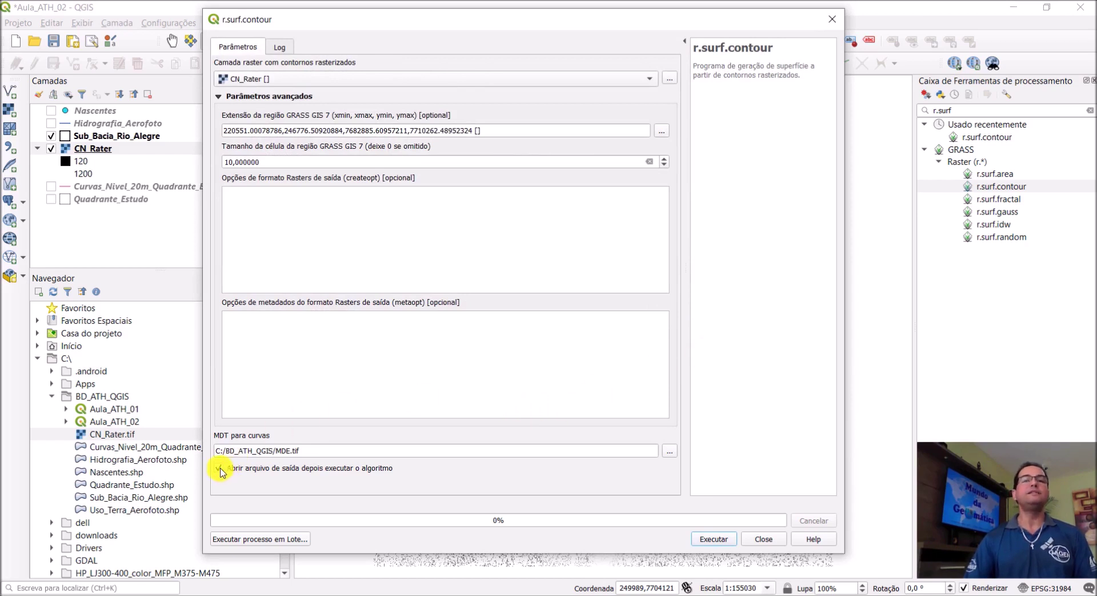
left_click(221, 469)
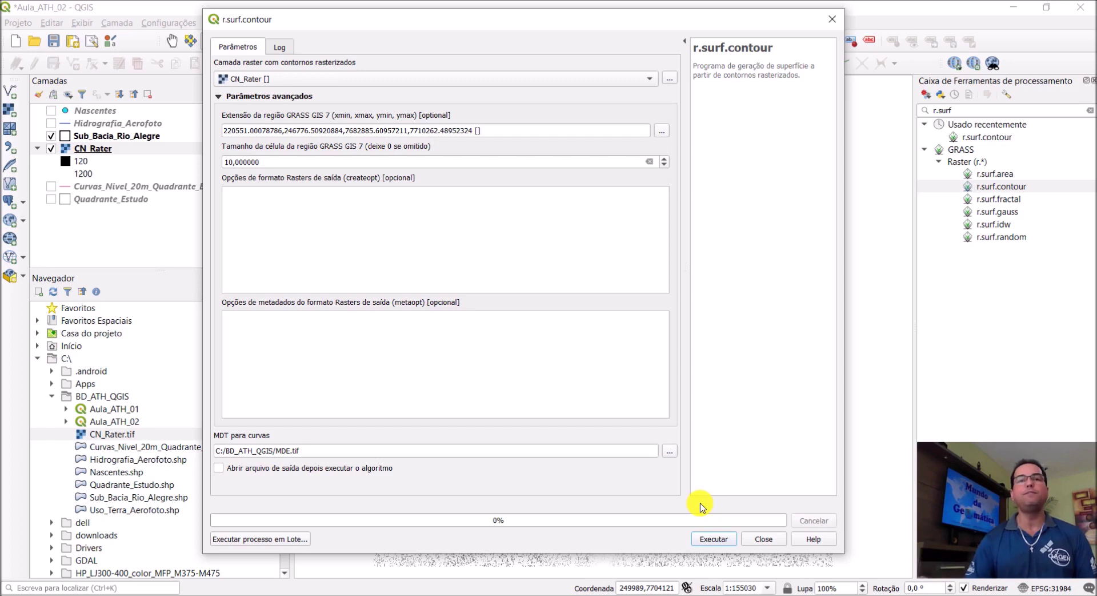
left_click(713, 538)
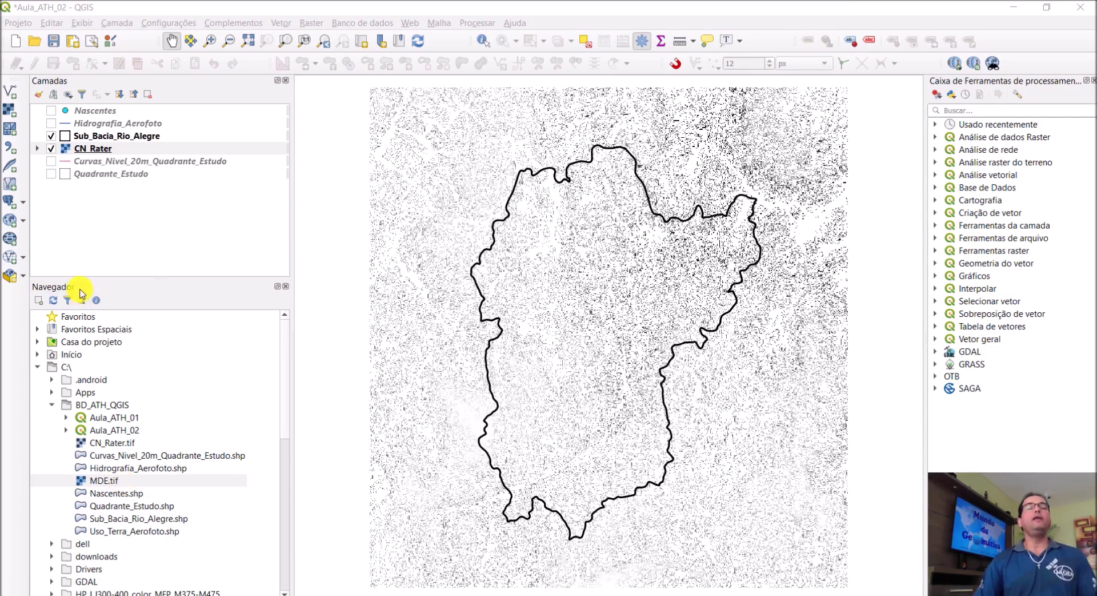
Refresh the file browser and add MDE.tif from the BD_ATH_QGIS folder to the project, directly below Sub_Bacia_Rio_Alegre.
left_click(97, 404)
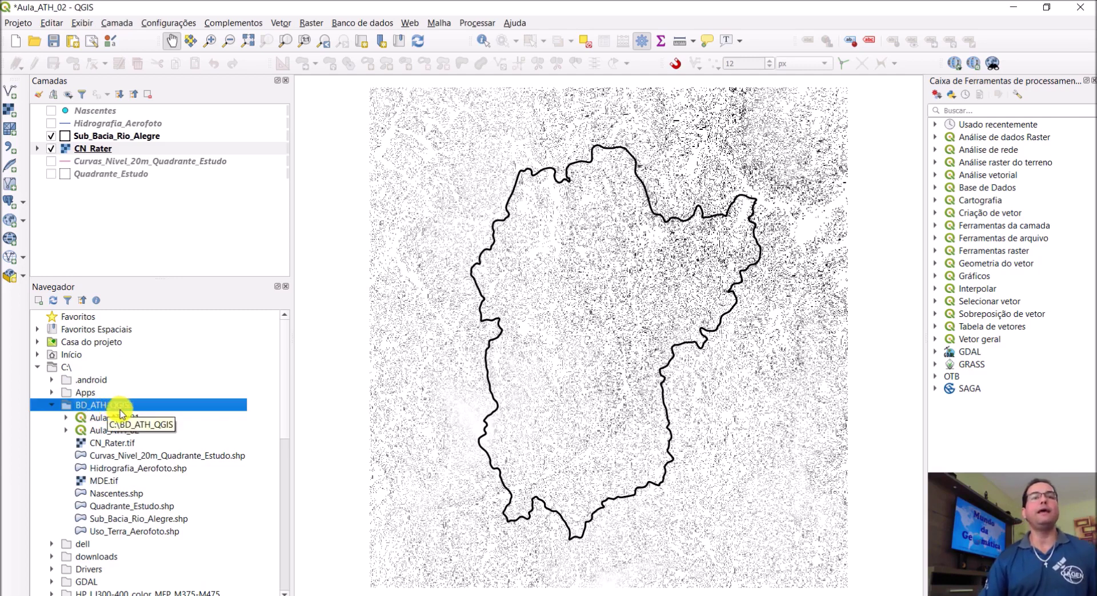
left_click(114, 481)
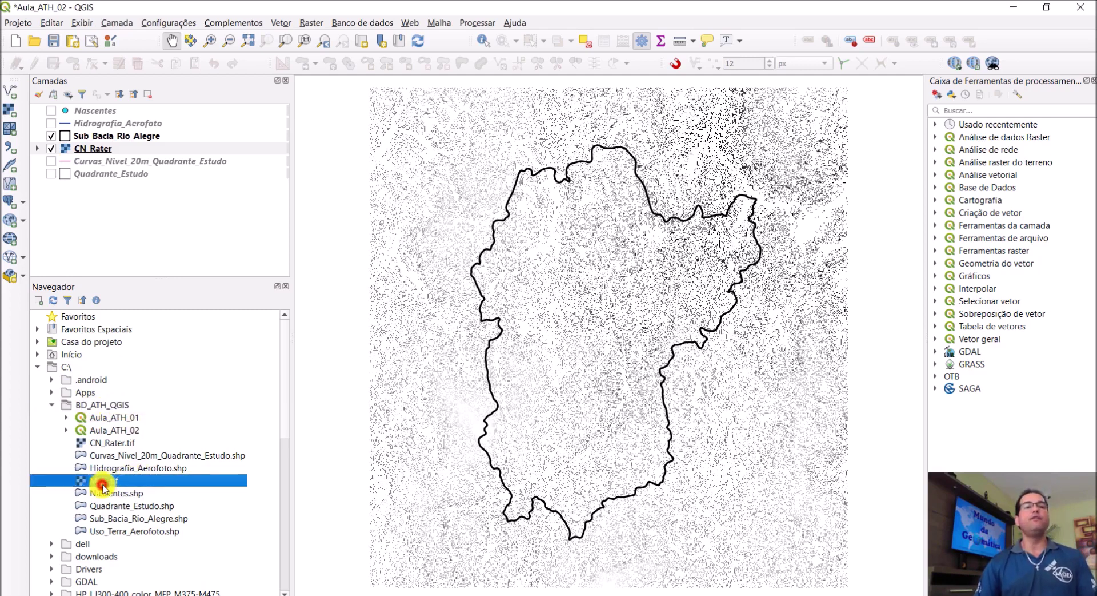
left_click(54, 301)
left_click(131, 480)
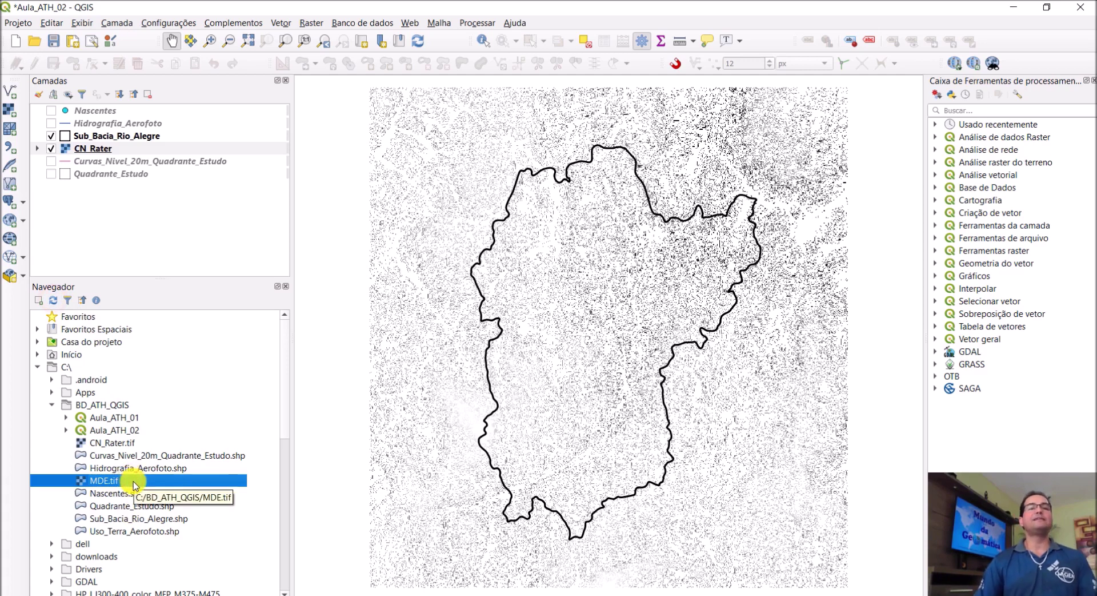
left_click_drag(135, 486, 111, 152)
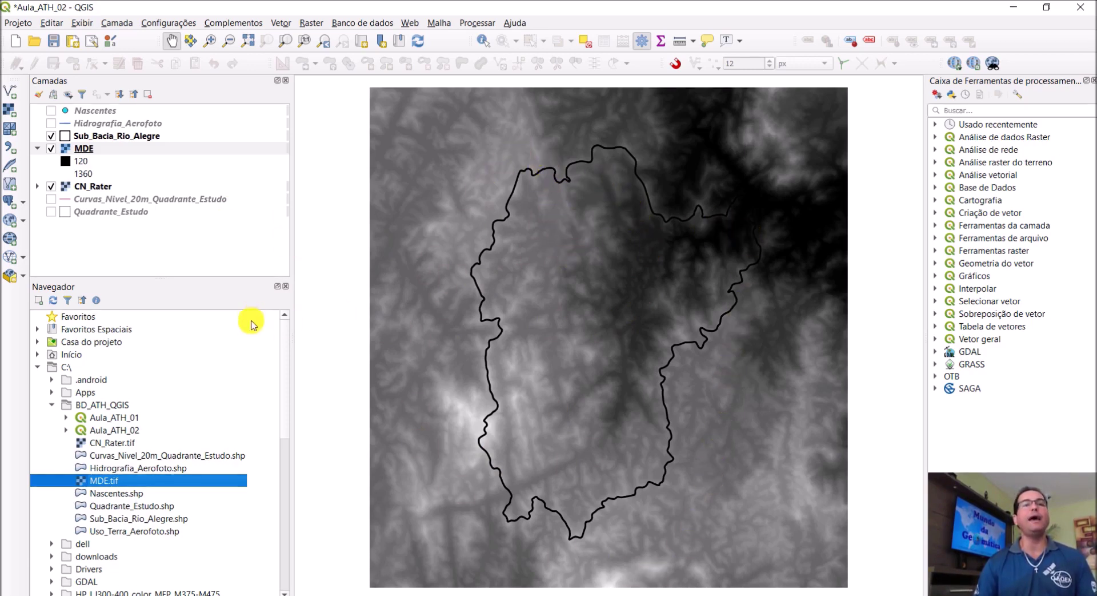
In the MDE layer's symbology, set the rendering type to single-band false colour (Banda simples falsa-cor).
left_click(91, 150)
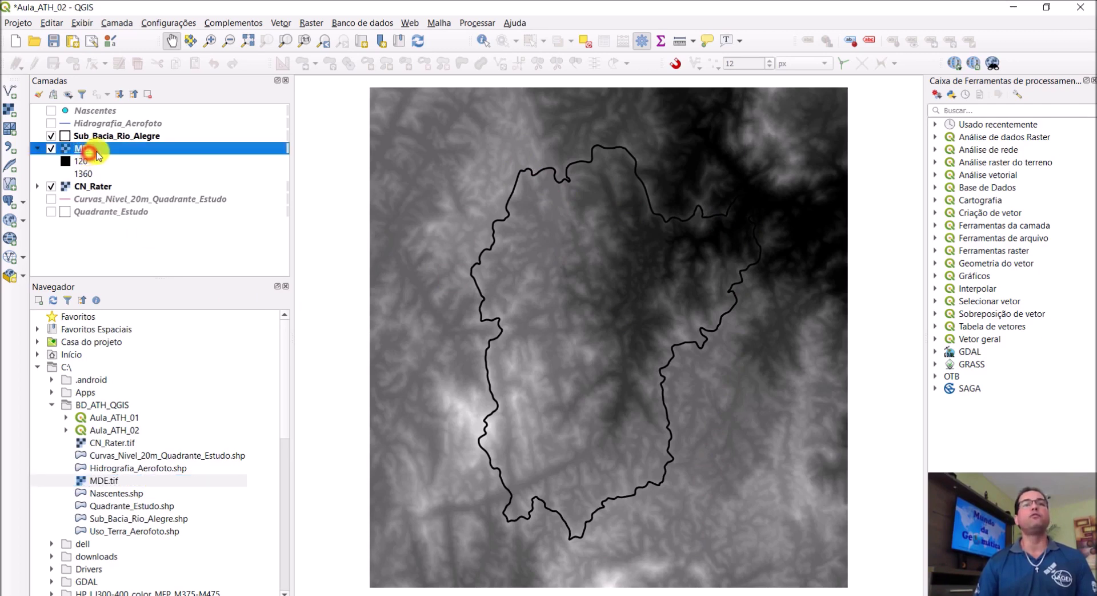
double_click(110, 150)
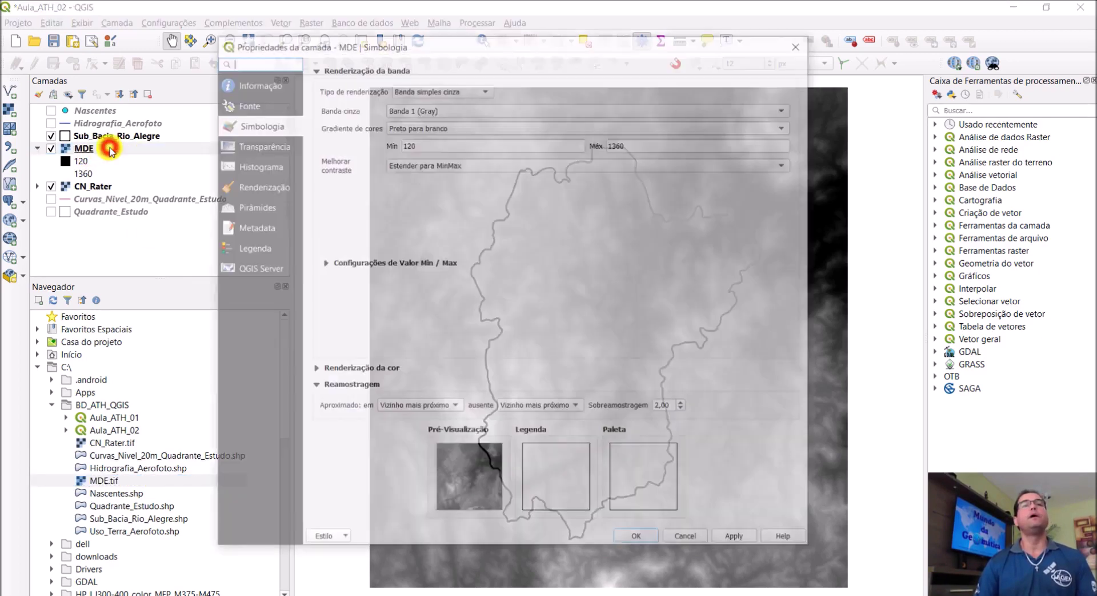
left_click_drag(440, 50, 436, 42)
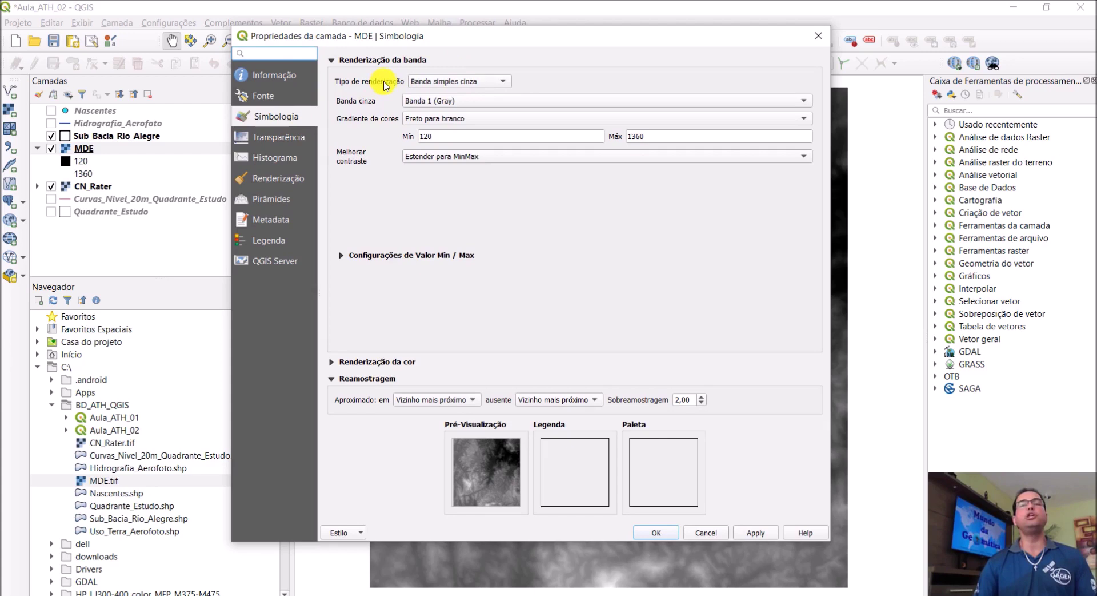
left_click(502, 81)
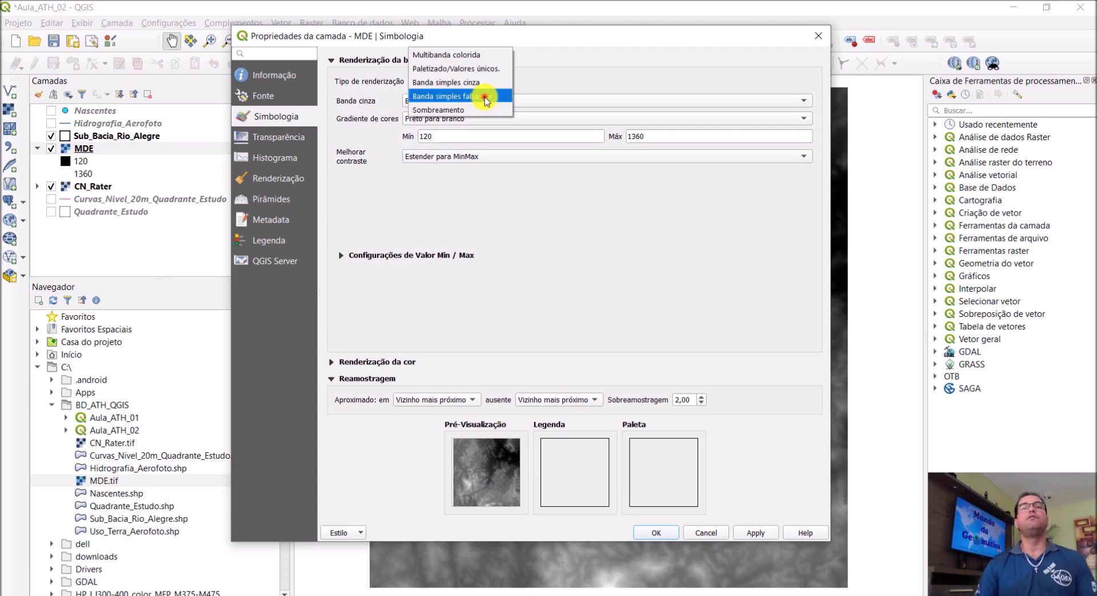
left_click(485, 99)
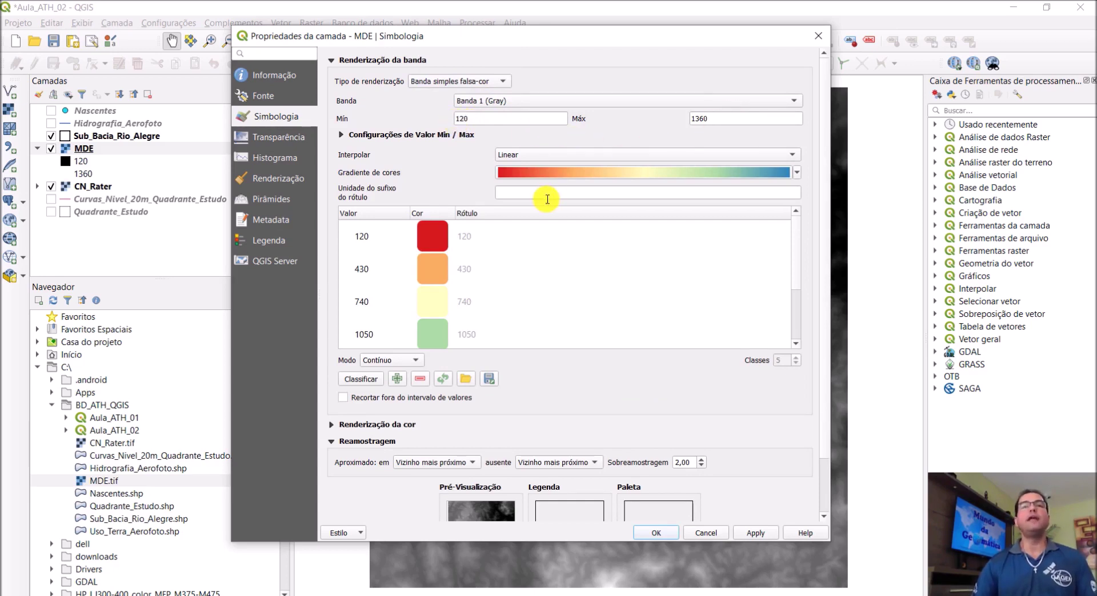
Choose Linear interpolation and the Spectral colour ramp for the MDE layer.
left_click(532, 159)
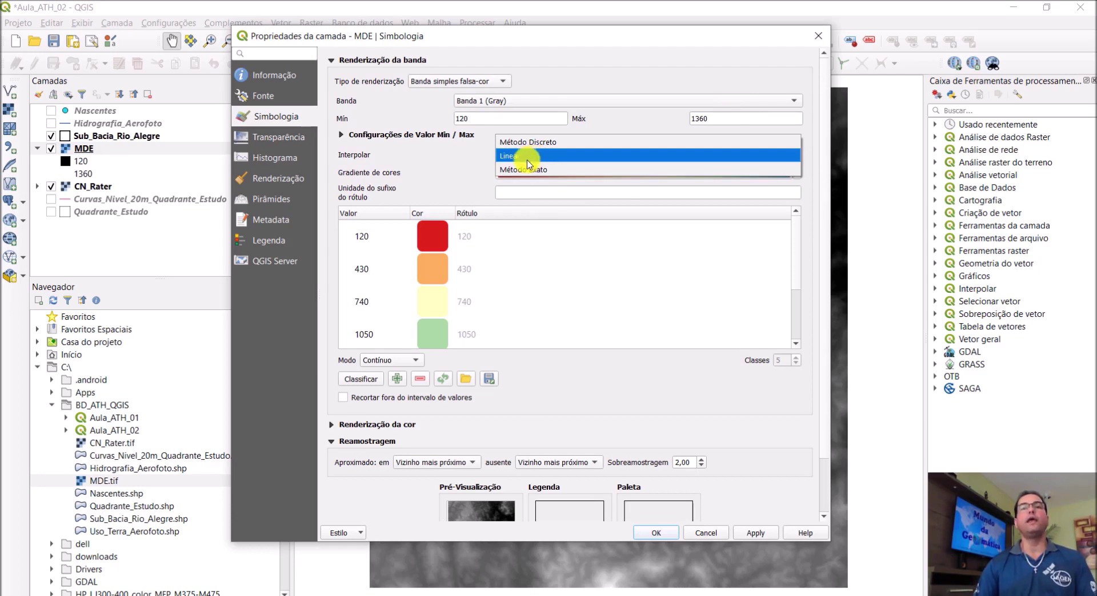
left_click(524, 157)
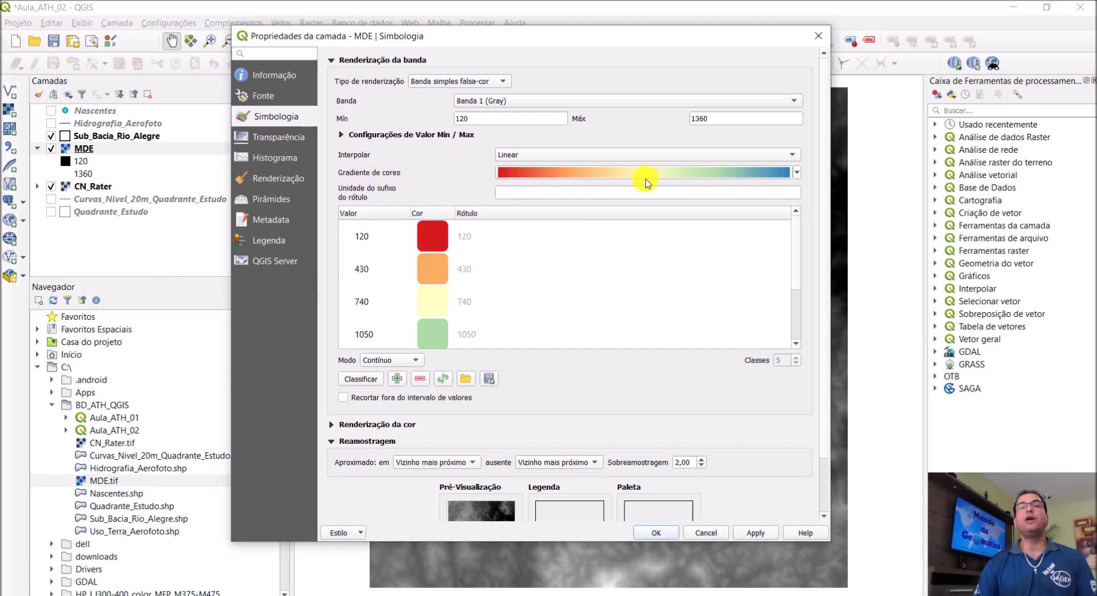
left_click(797, 173)
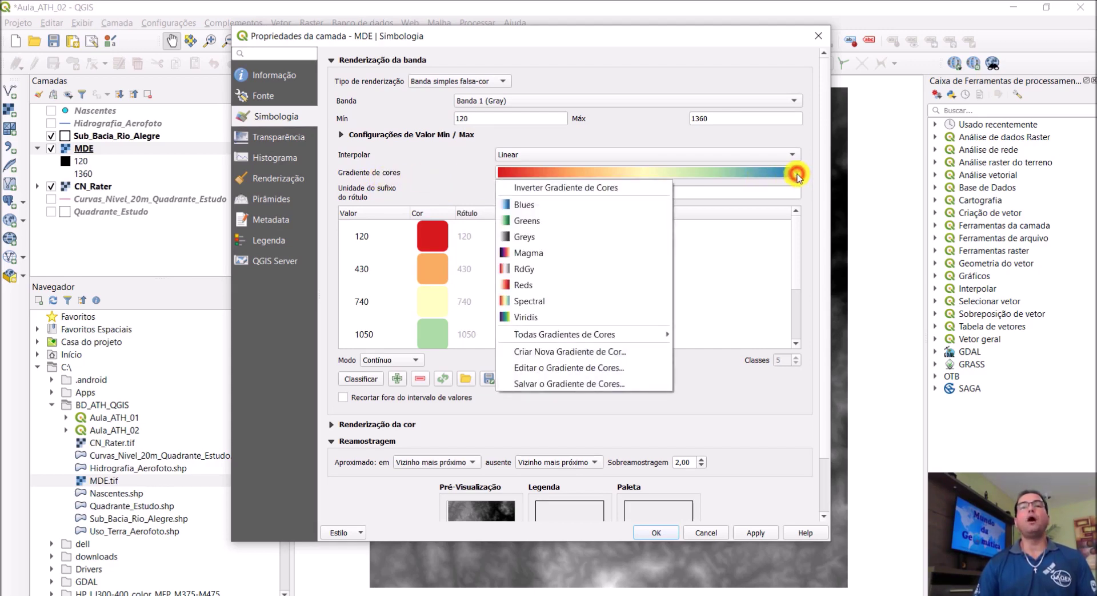
left_click(544, 305)
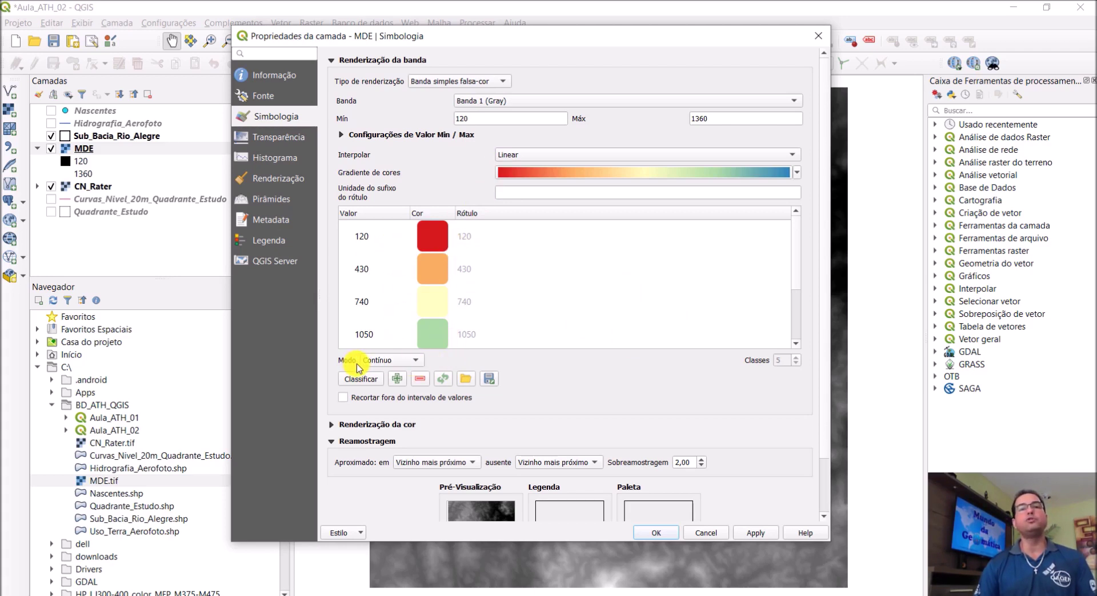
Set the MDE classification mode to equal interval (Intervalo igual) with 5 classes and apply the styling.
left_click(418, 362)
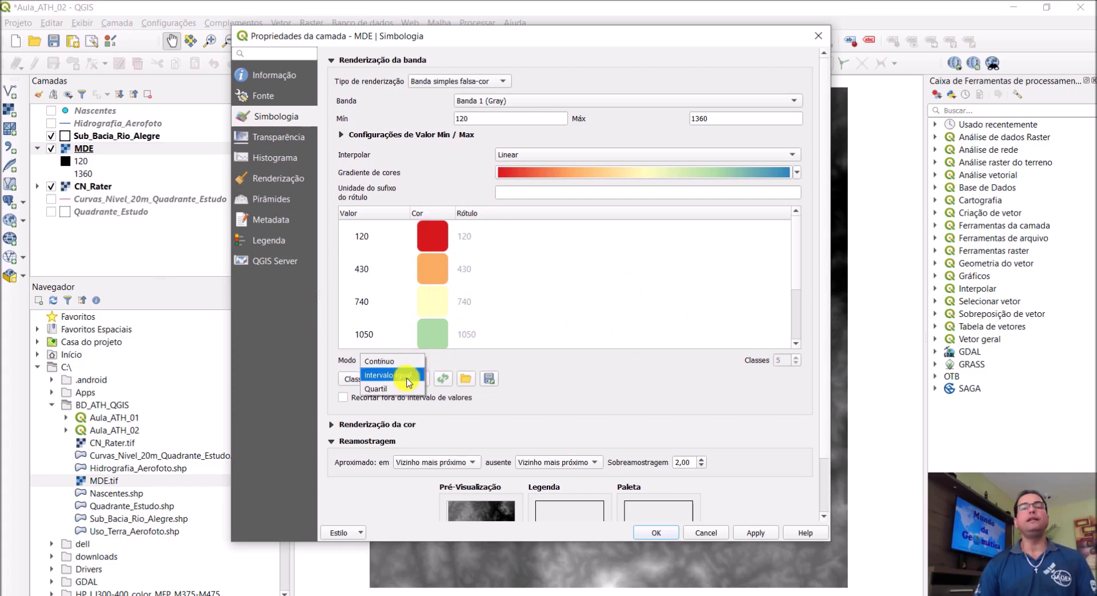
left_click(409, 380)
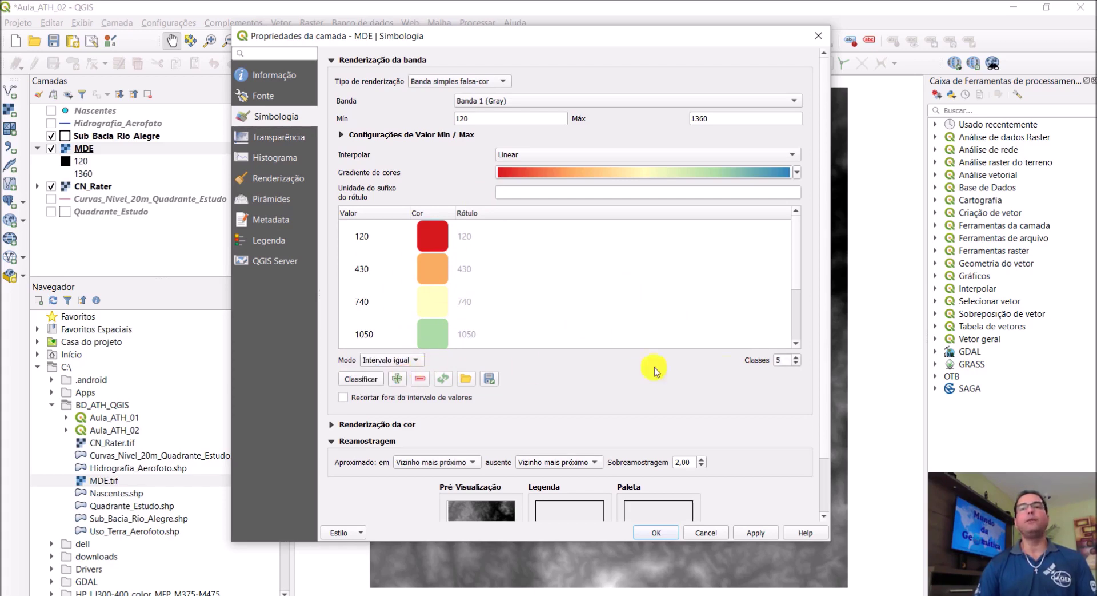
left_click(796, 357)
left_click(797, 362)
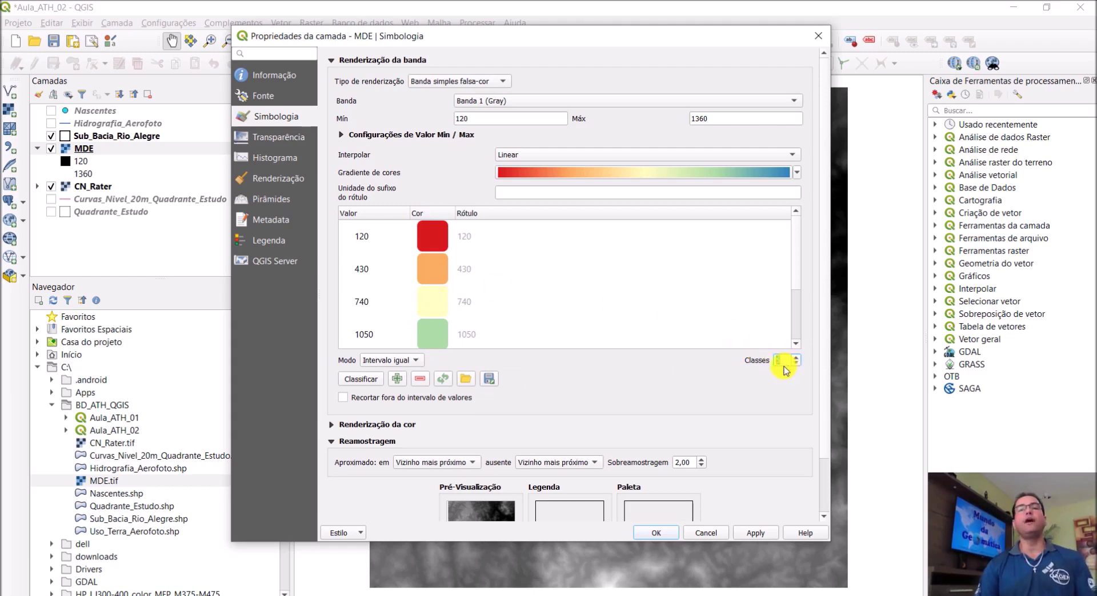
left_click(758, 534)
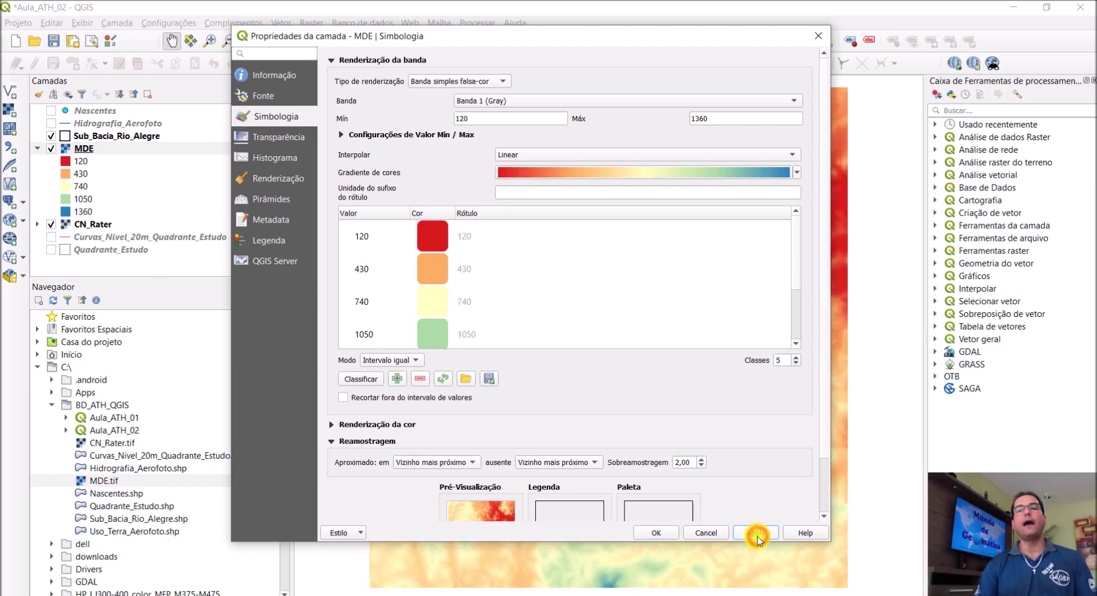
left_click(664, 533)
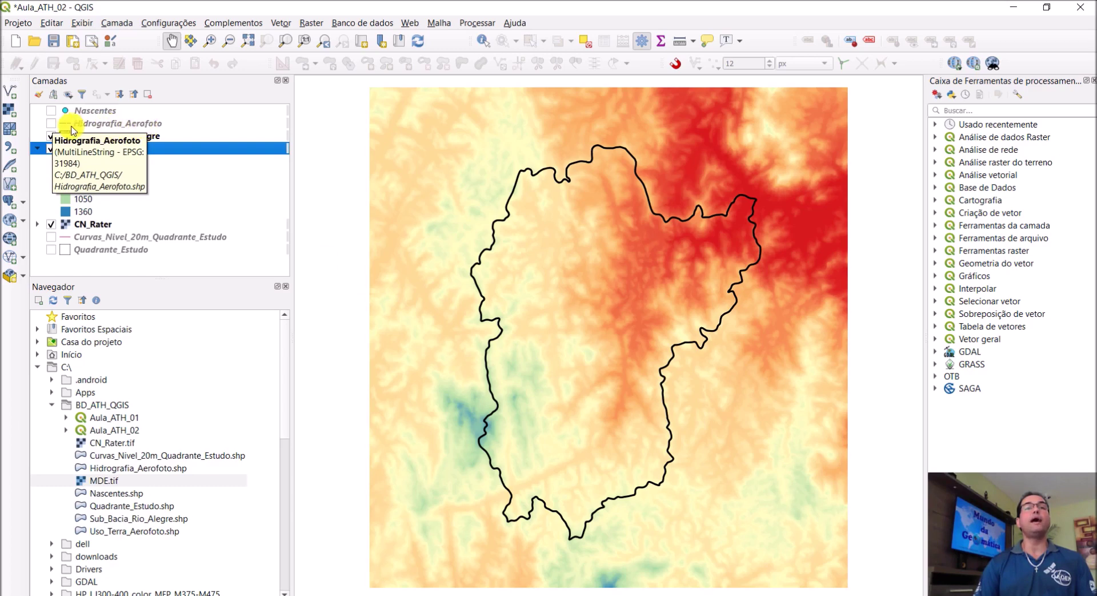
Show the Hidrografia_Aerofoto layer over the MDE raster and save the project.
left_click(52, 124)
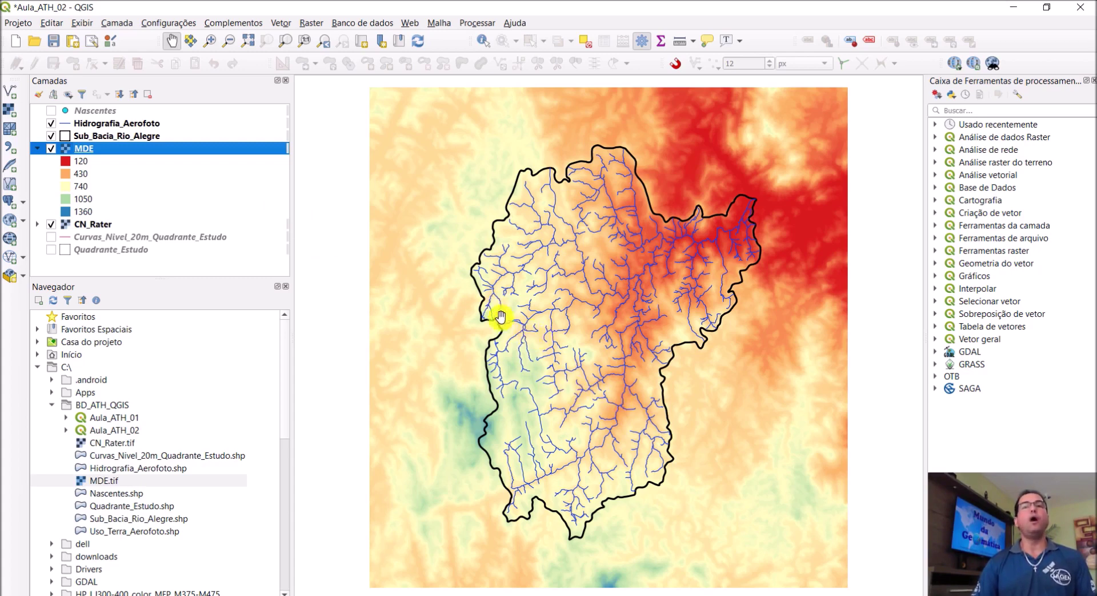
left_click(53, 44)
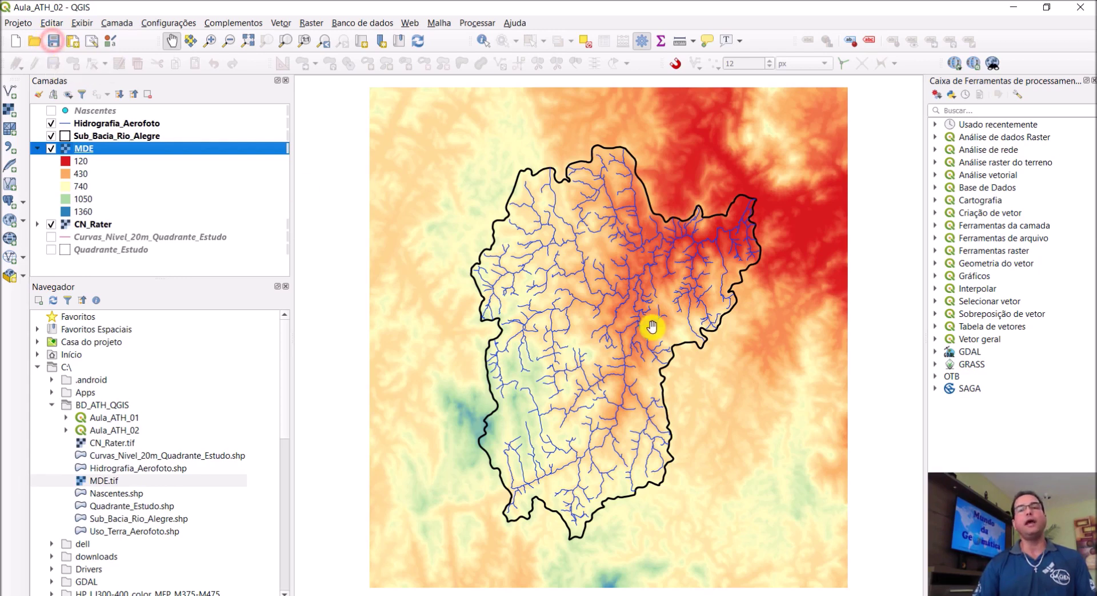